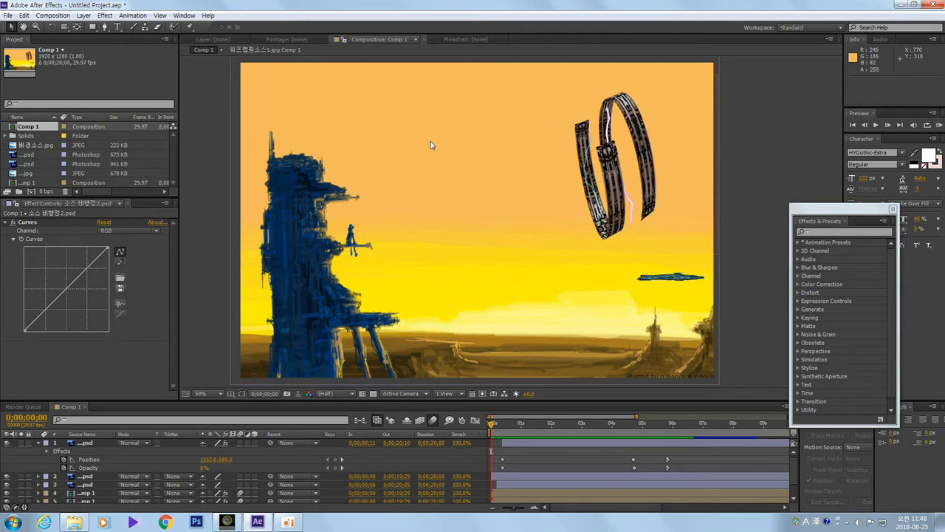
Preview the Comp 1 animation and scrub between its start and about 6 seconds to examine the rotating rings and the ships' appearance
key(space)
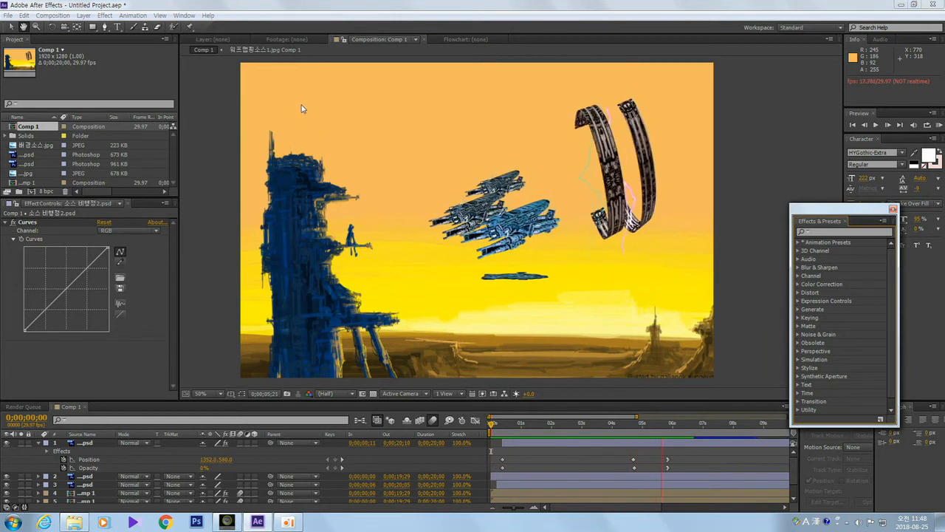
key(space)
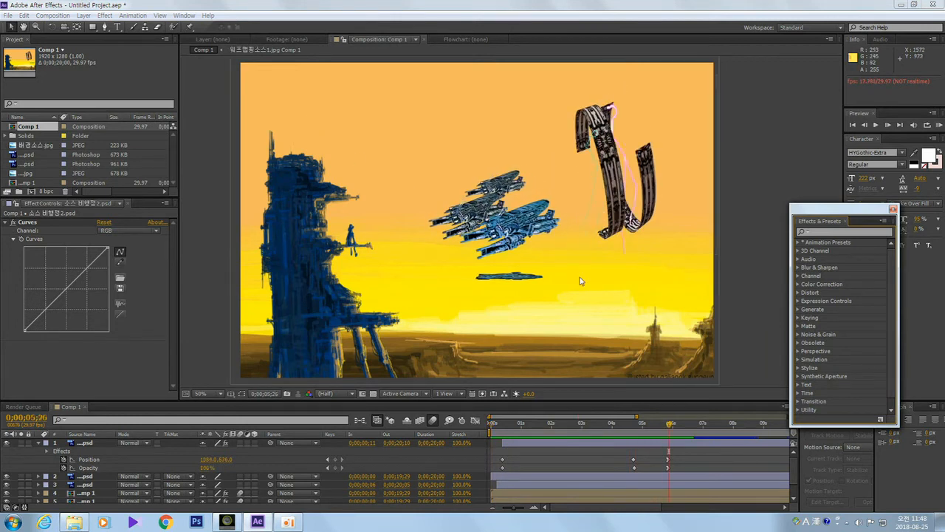
drag(669, 424, 480, 448)
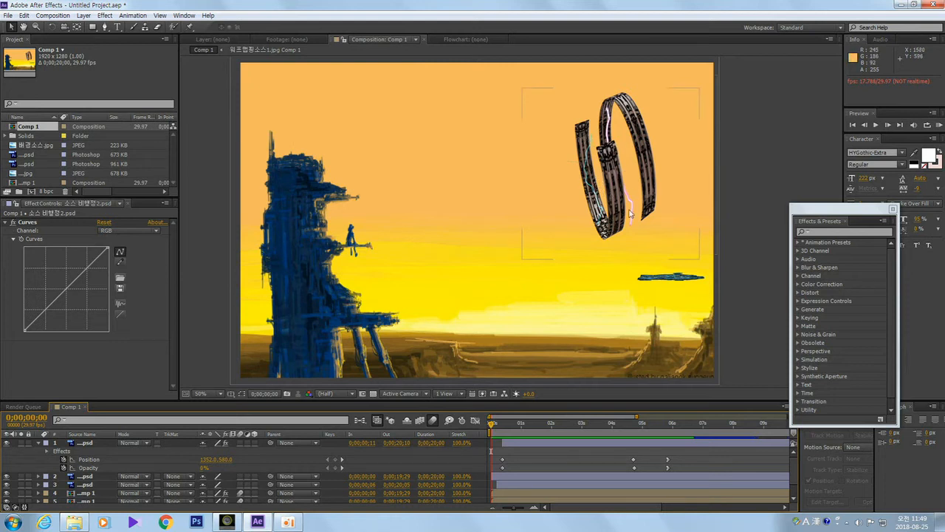
key(space)
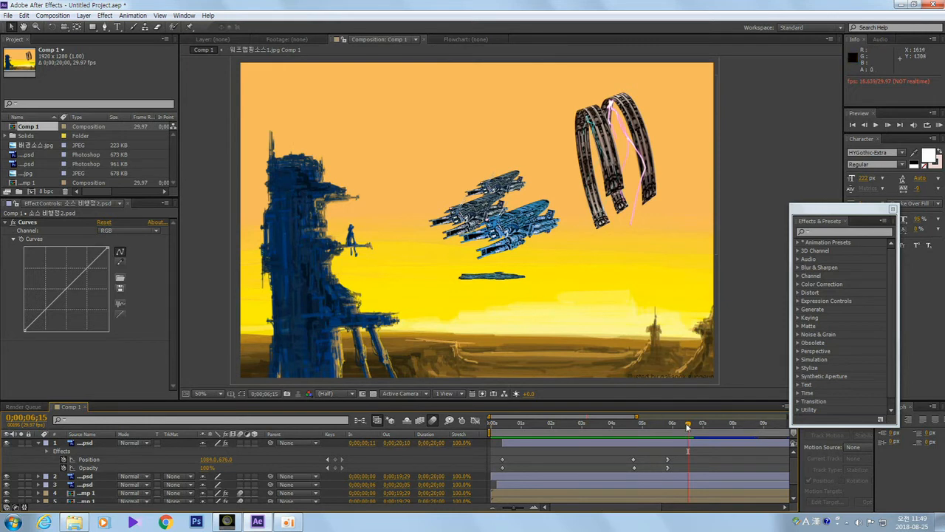
drag(688, 427, 670, 454)
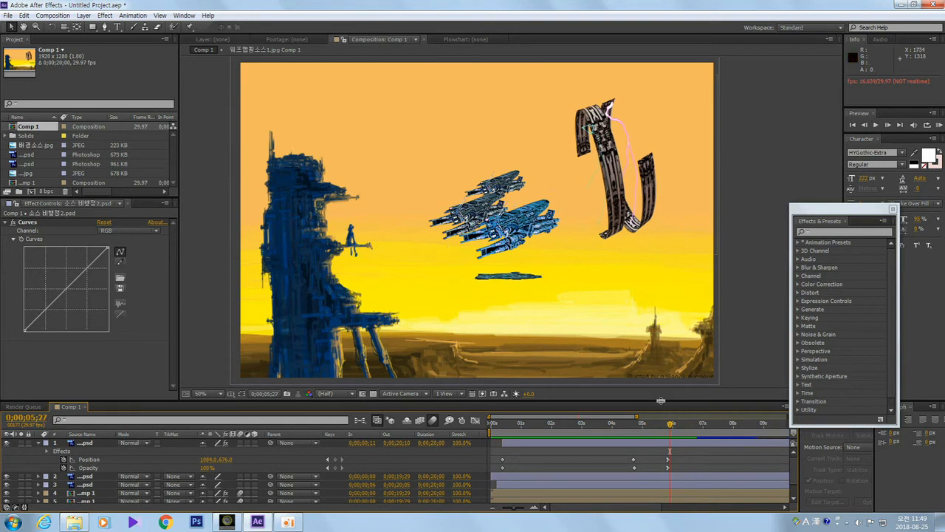
mouse_move(663, 401)
mouse_down()
mouse_move(662, 375)
mouse_move(666, 402)
mouse_up()
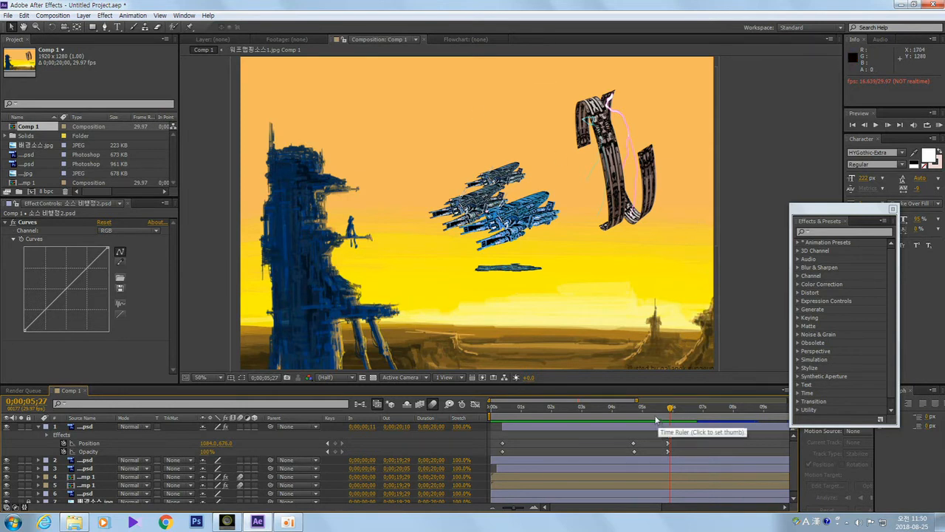
drag(670, 412, 664, 410)
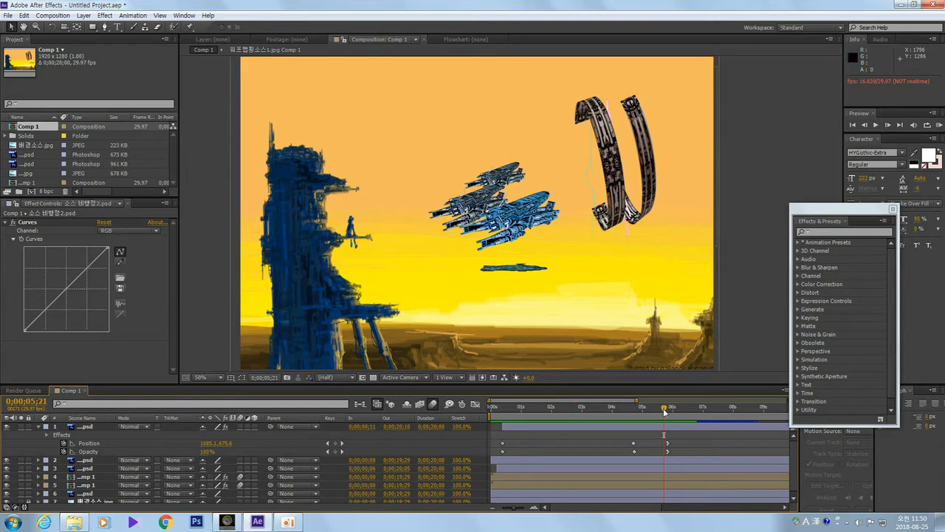
drag(664, 411, 481, 445)
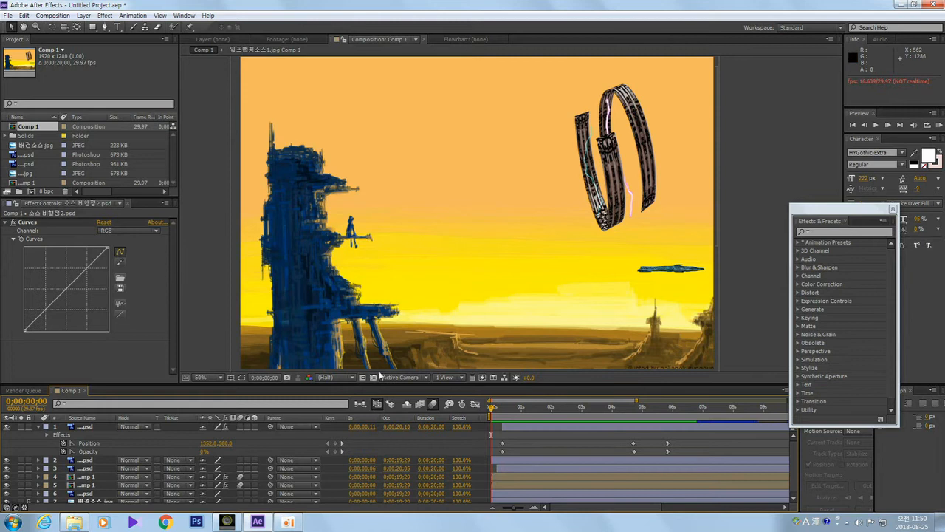
drag(372, 384, 373, 357)
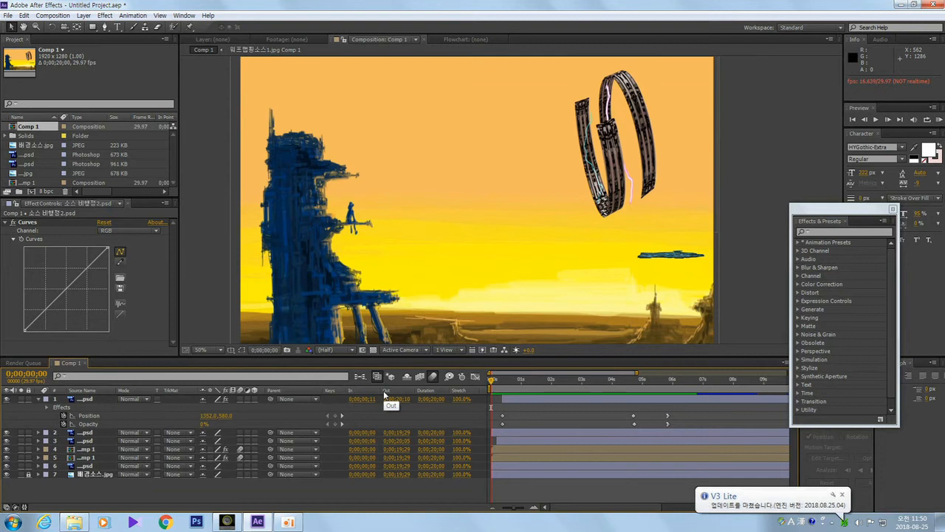
click(842, 494)
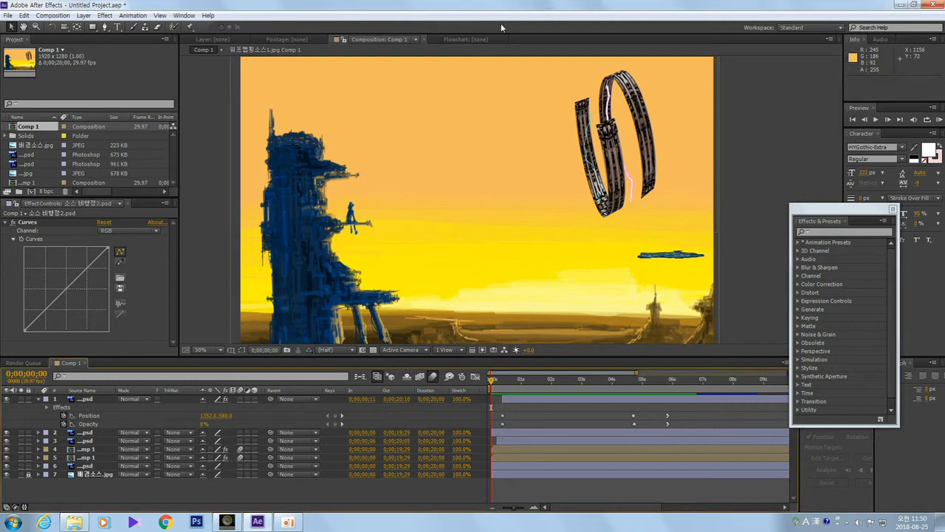
Create a new 1920 x 1280 px composition at 29.97 fps with a duration of 0;00;20;00
key(ctrl+n)
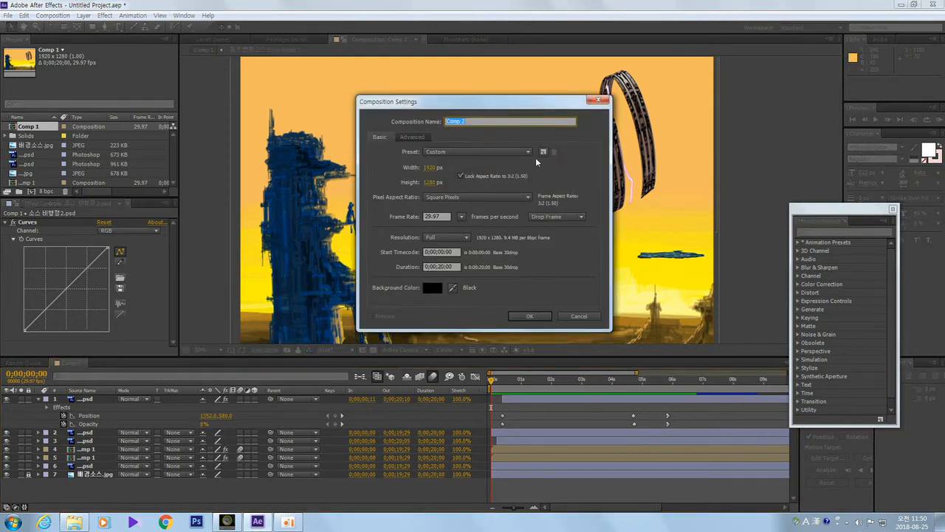
drag(510, 102, 513, 127)
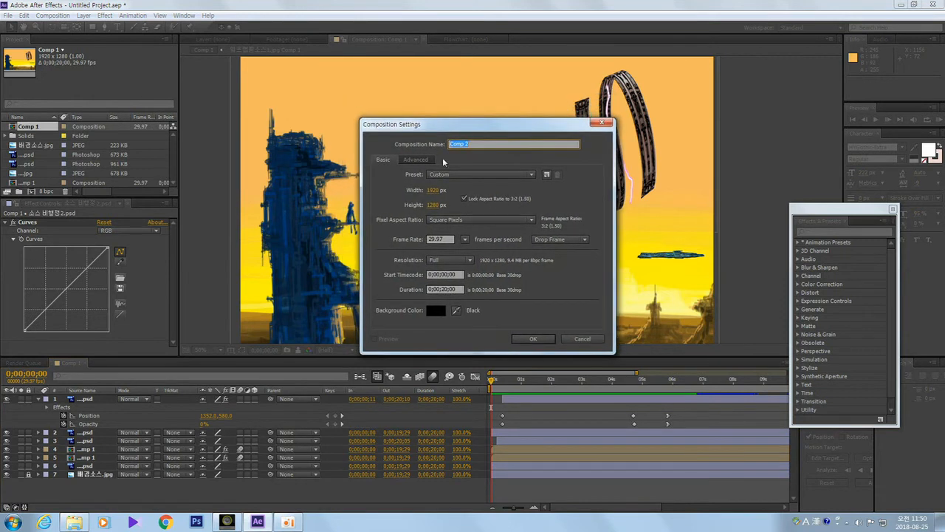
click(462, 290)
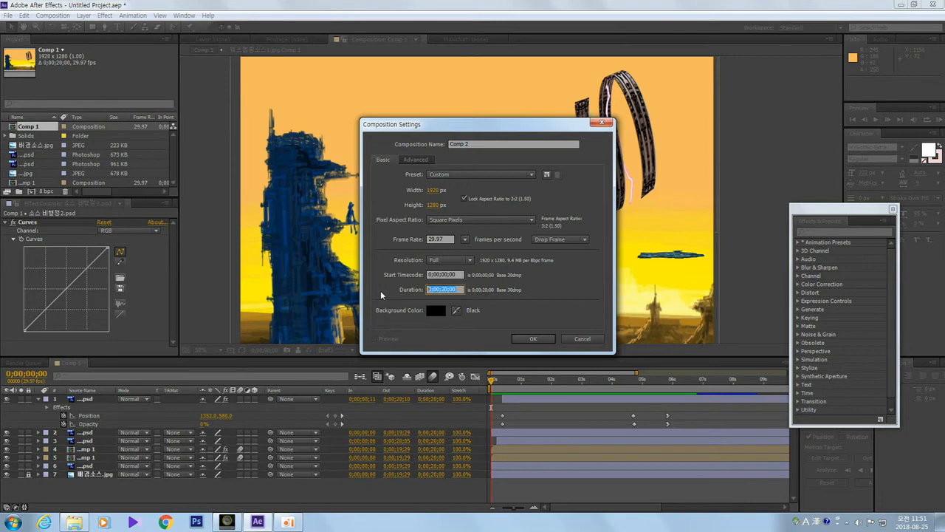
text(20)
click(531, 338)
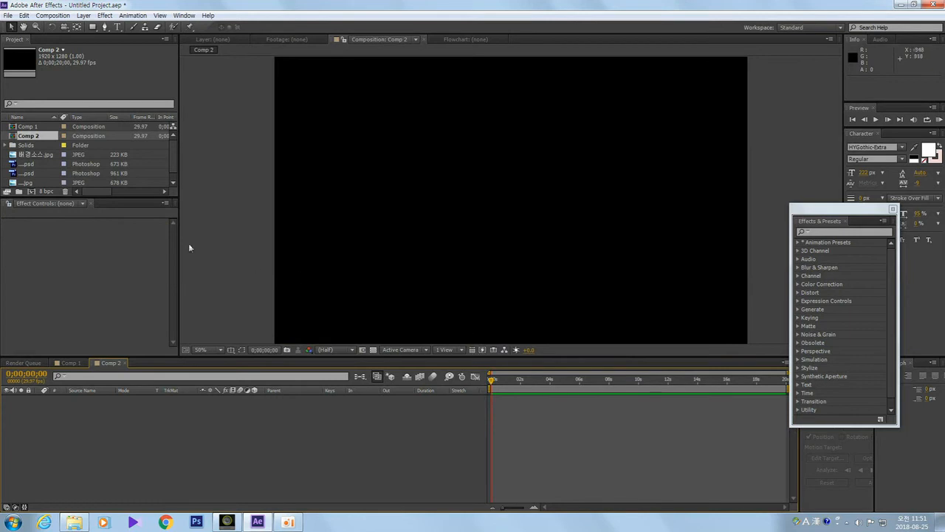
Enlarge the project file list and add the 배경소스.jpg background image to the new composition as a layer
drag(122, 196, 123, 274)
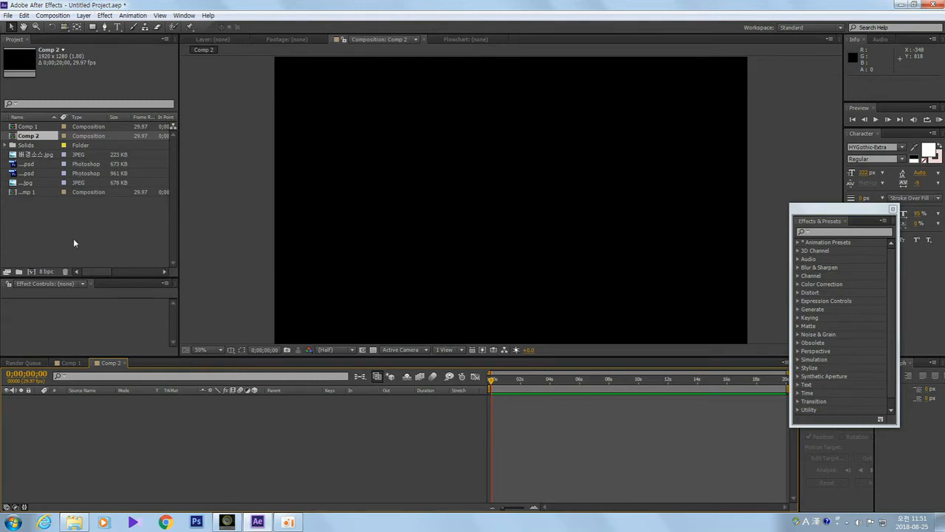
click(58, 227)
click(42, 155)
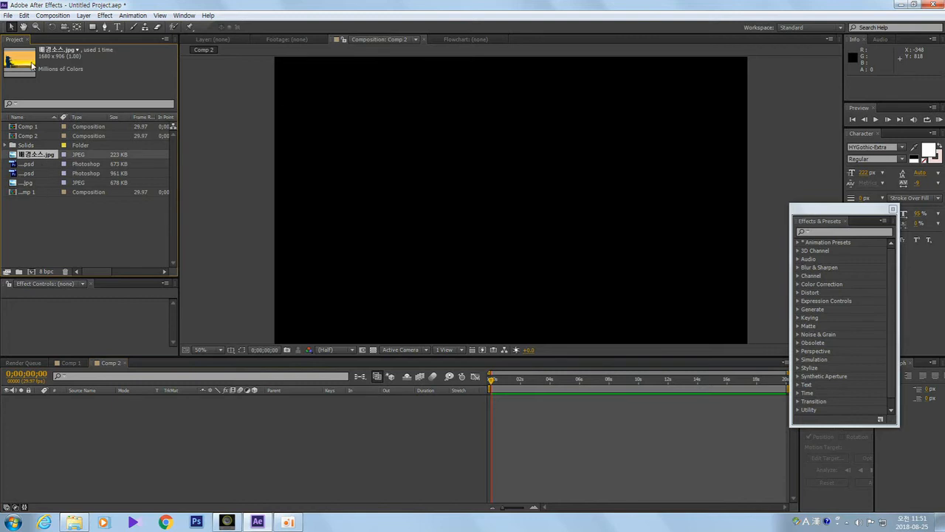
drag(38, 155, 160, 454)
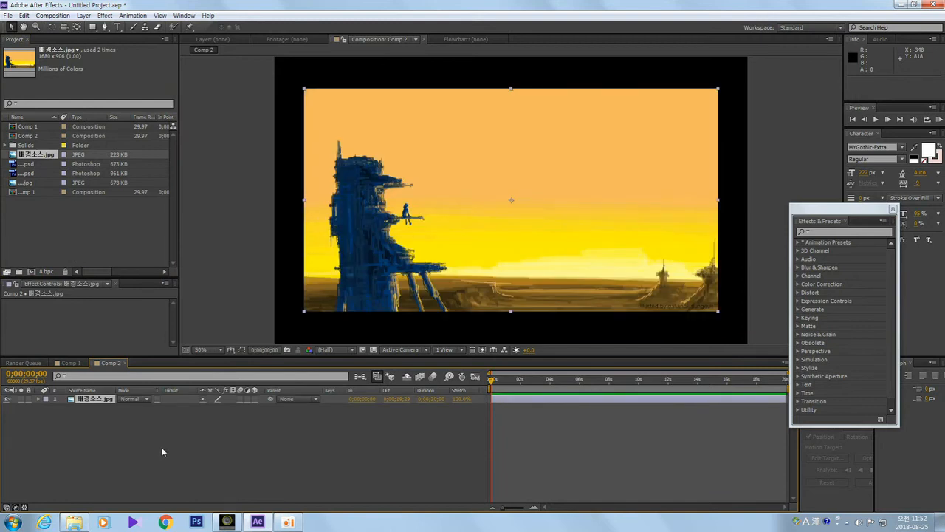
drag(470, 358, 470, 393)
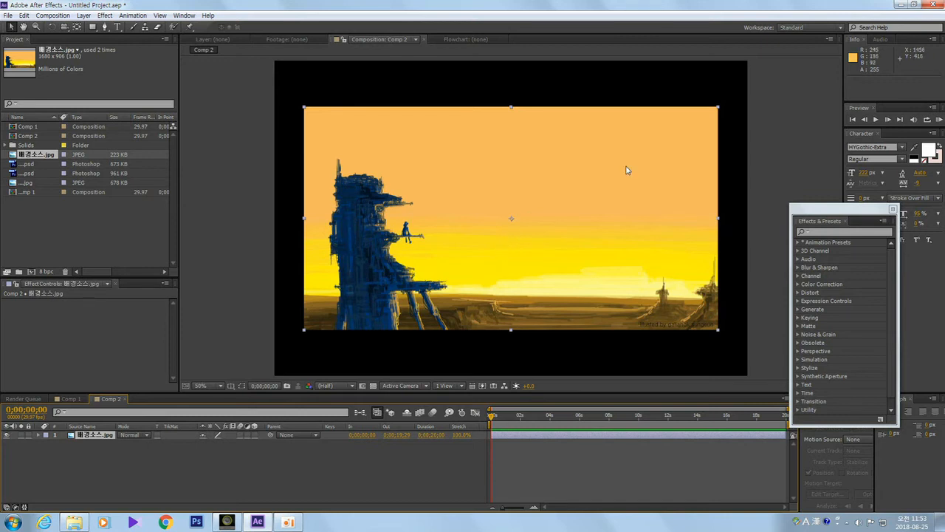
Scale the background image to about 117% by 142% so it covers the whole composition frame, undoing any accidental shift
drag(720, 110, 753, 59)
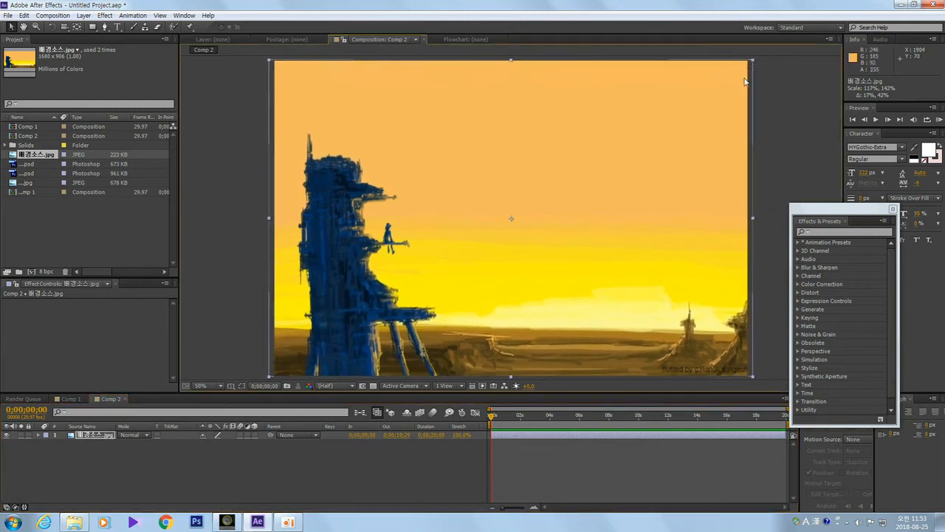
drag(685, 140, 692, 158)
key(ctrl+z)
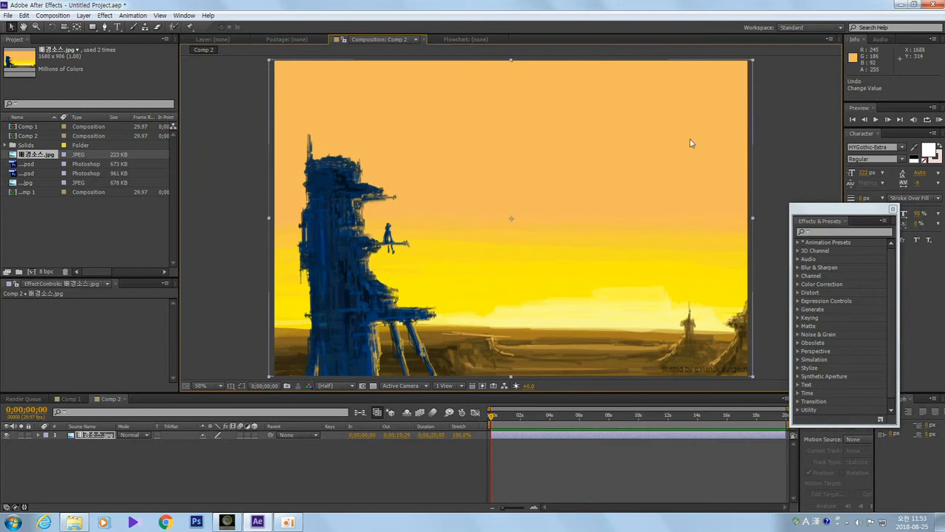
Lock the background layer and check that it can no longer be selected or moved
click(28, 435)
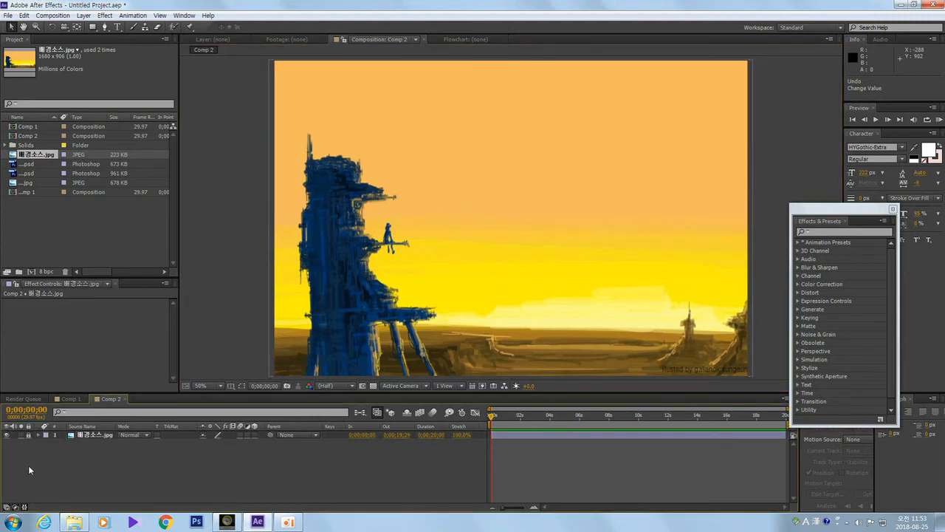
click(239, 276)
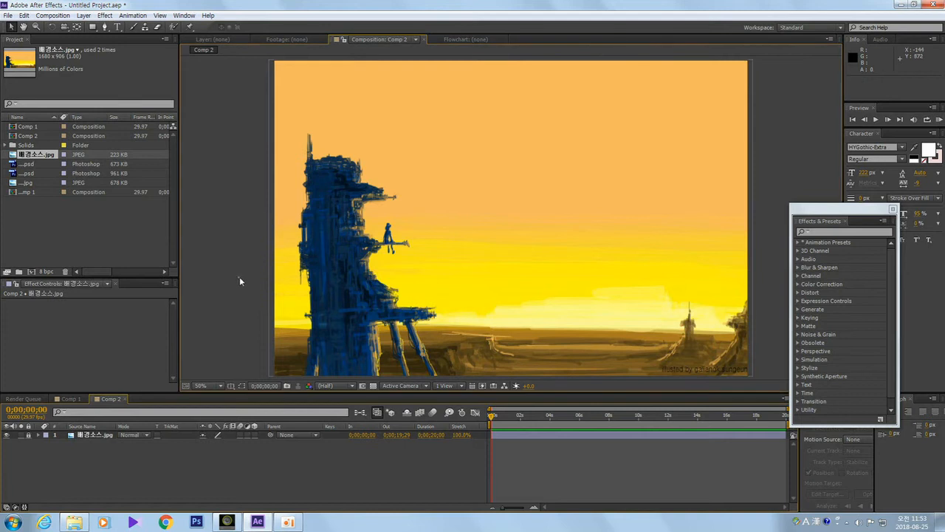
drag(259, 276, 297, 256)
drag(250, 294, 274, 252)
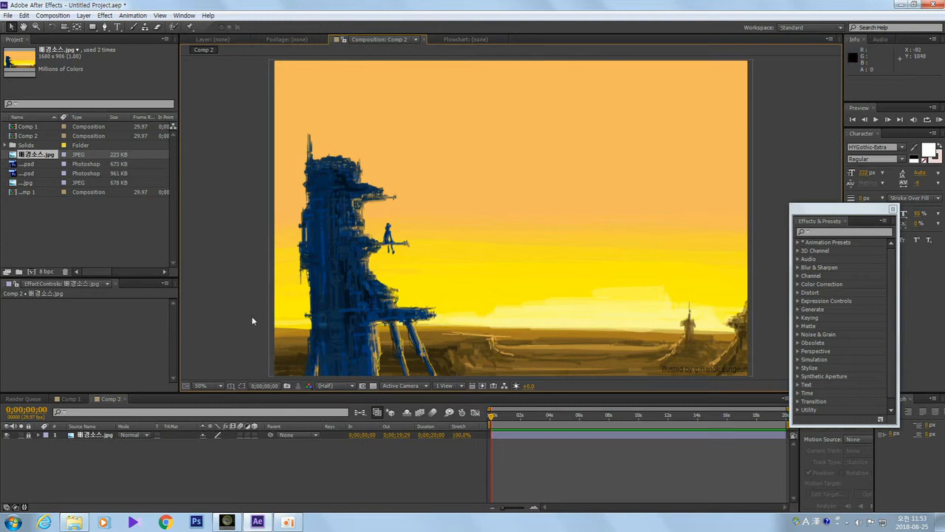
click(29, 215)
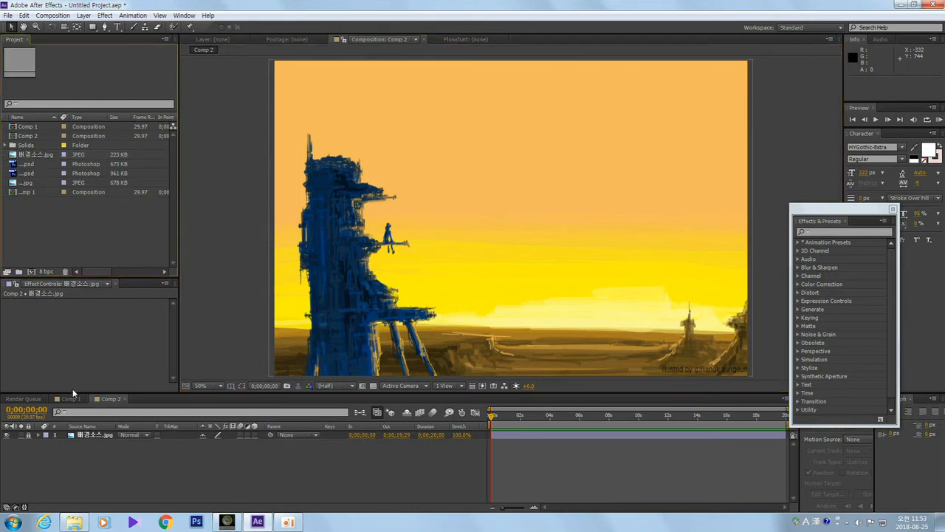
Review the opening seconds of Comp 1 to examine how the rings rotate, returning to the first frame
click(69, 399)
drag(498, 421, 540, 428)
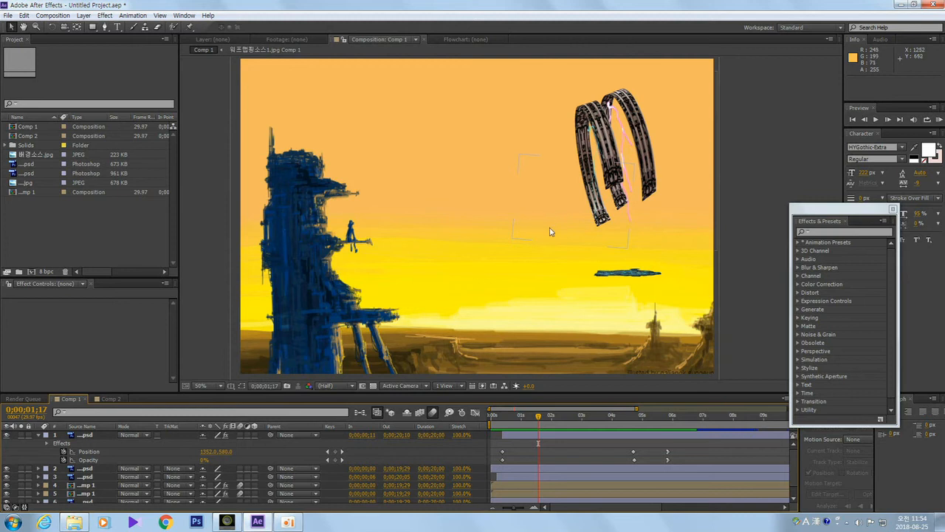
drag(538, 418, 491, 416)
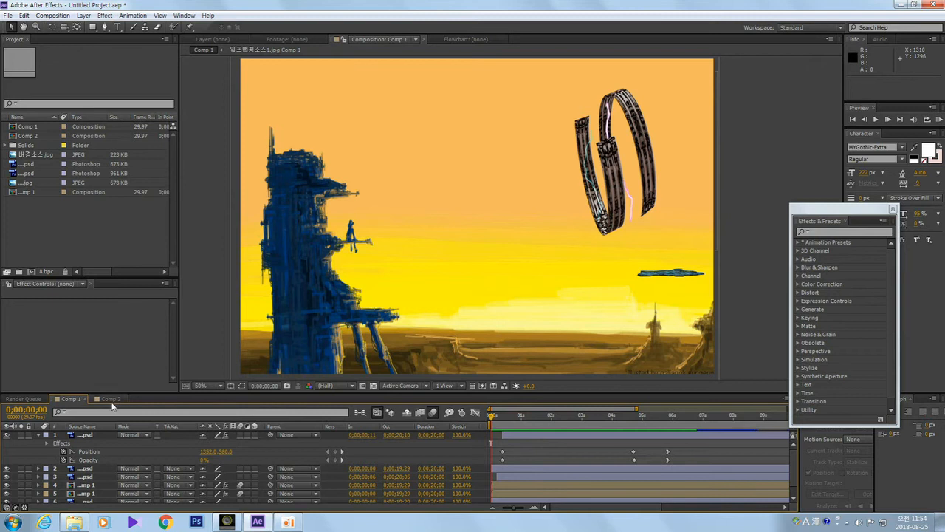
Create another composition alongside Comp 2, keeping the 1920 x 1280 px, 29.97 fps and 20-second settings
click(109, 399)
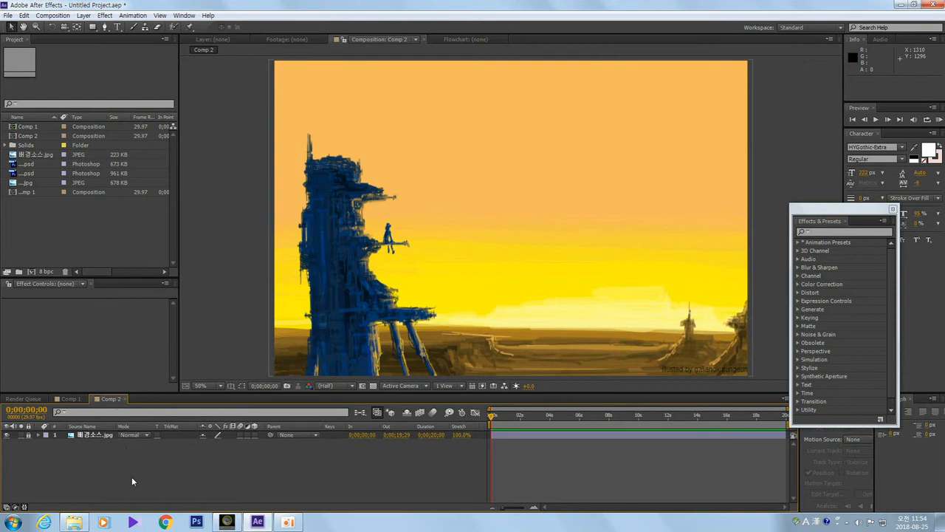
key(ctrl+k)
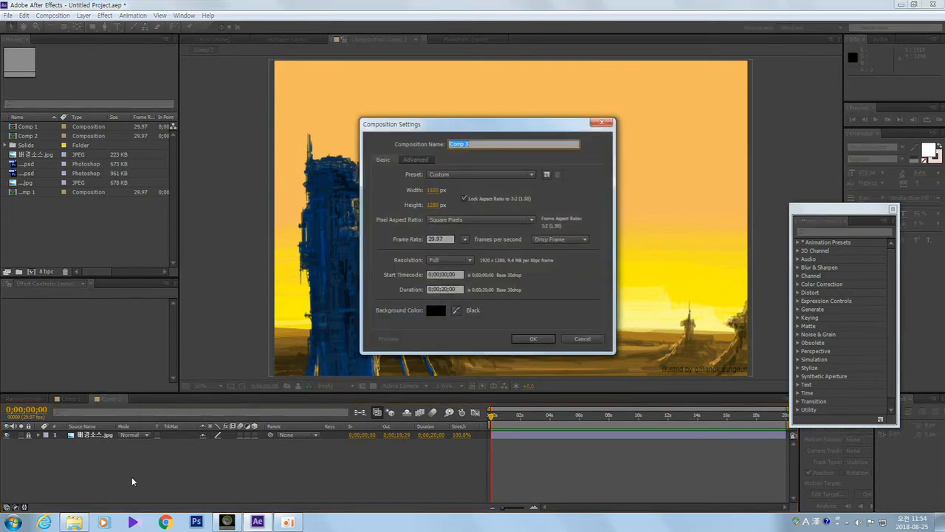
key(Return)
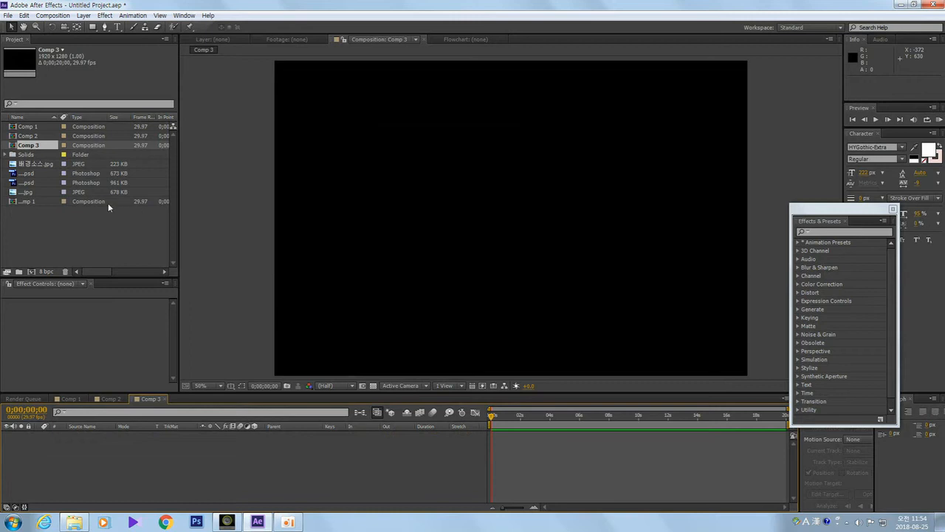
Find the ring texture 워프맵핑소스1.jpg among the source files and add it as a layer in the empty composition, showing its full width
drag(28, 175, 29, 193)
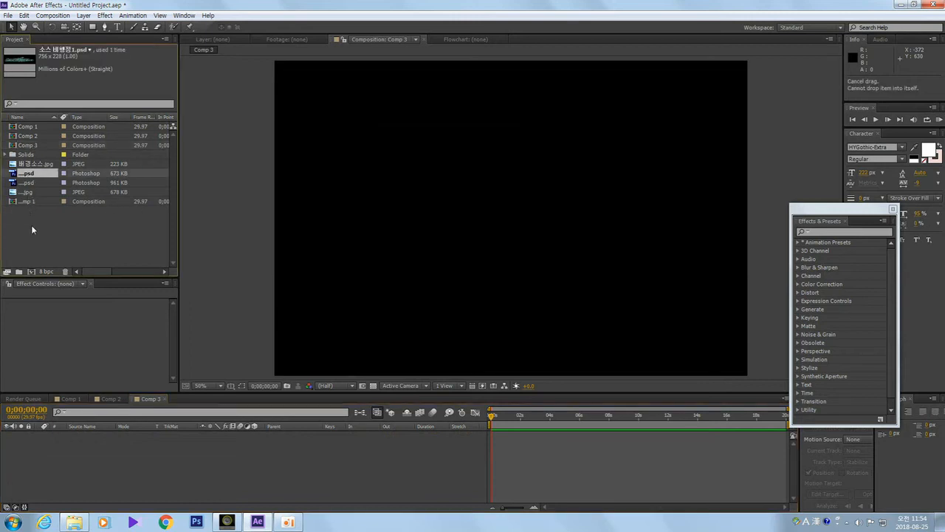
click(30, 183)
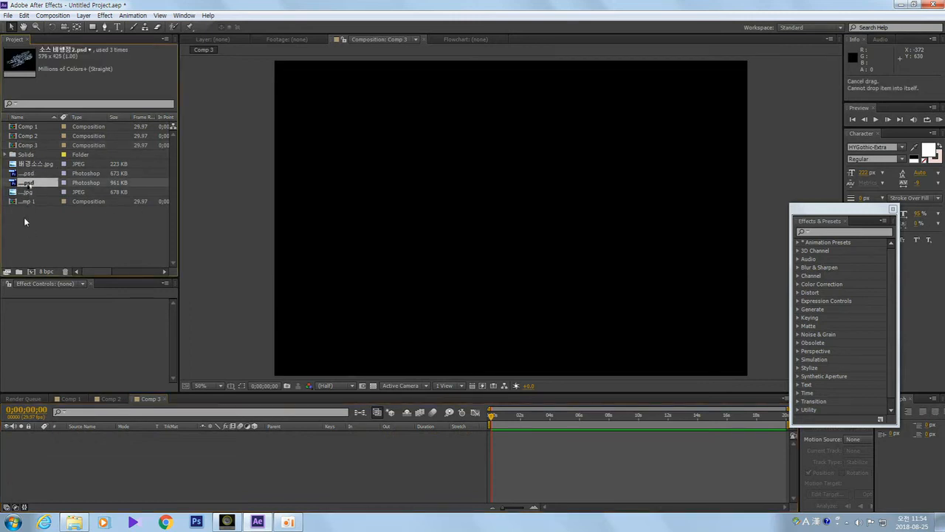
click(20, 220)
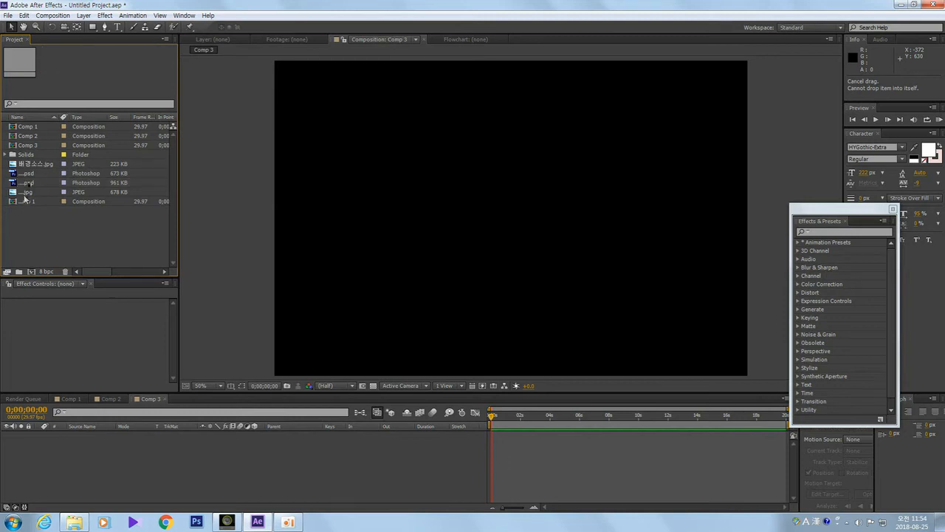
click(25, 193)
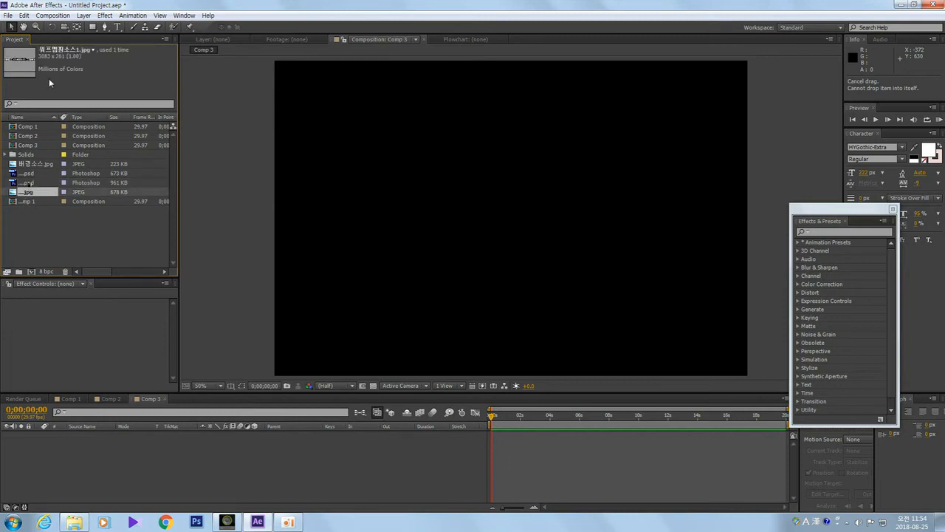
drag(26, 195, 253, 439)
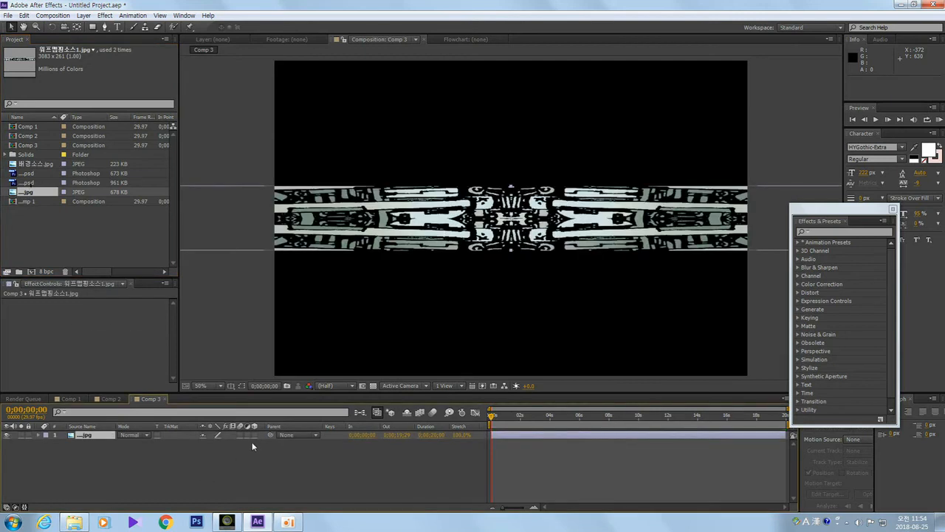
scroll(325, 385, down, 2)
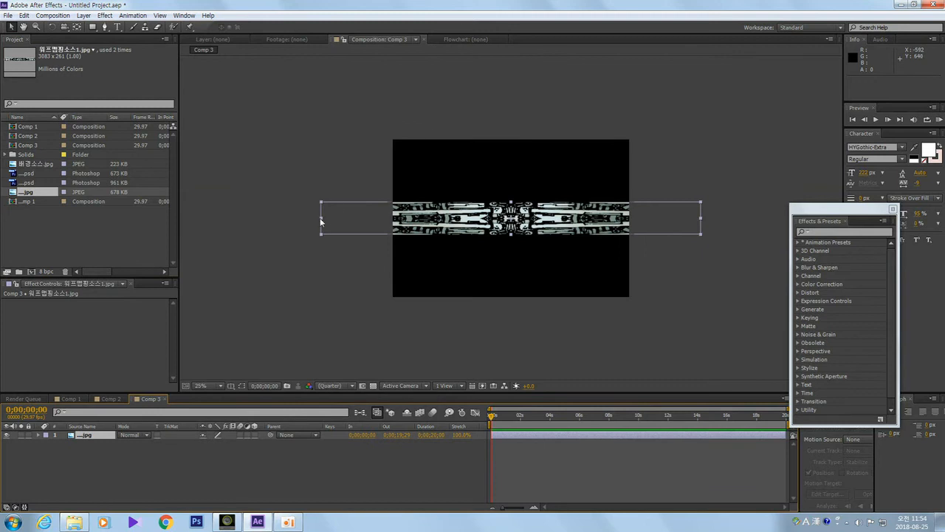
Scale the ring texture layer down to about 59.3% wide and 35.6% high so it fits inside the frame as a thin strip
drag(321, 220, 401, 234)
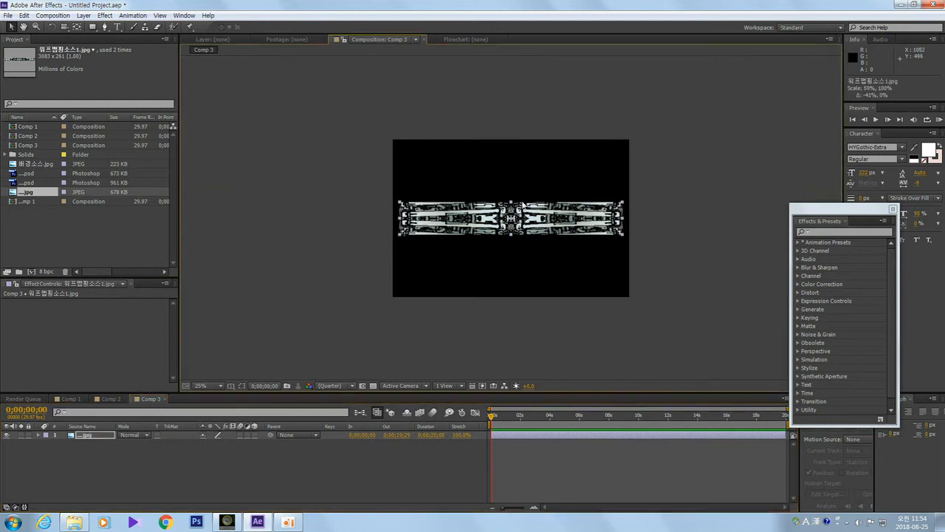
drag(515, 207, 511, 218)
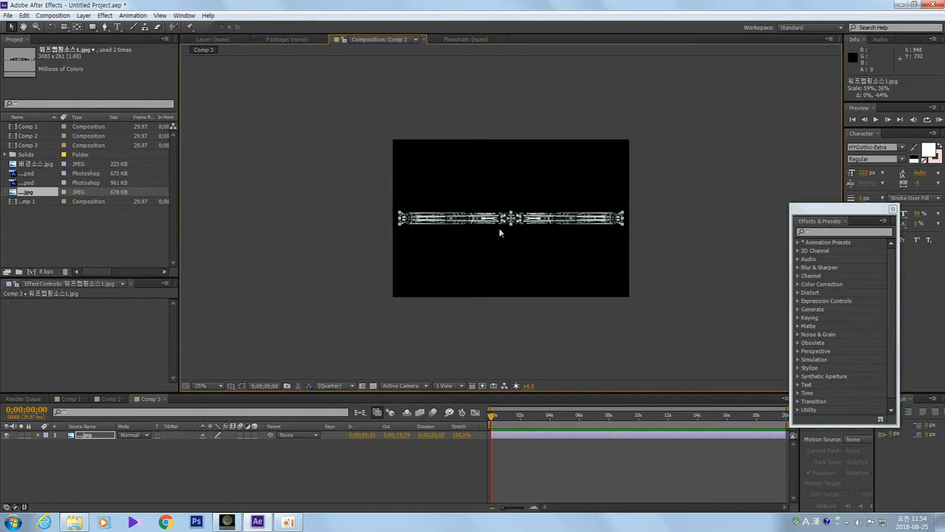
drag(399, 219, 398, 219)
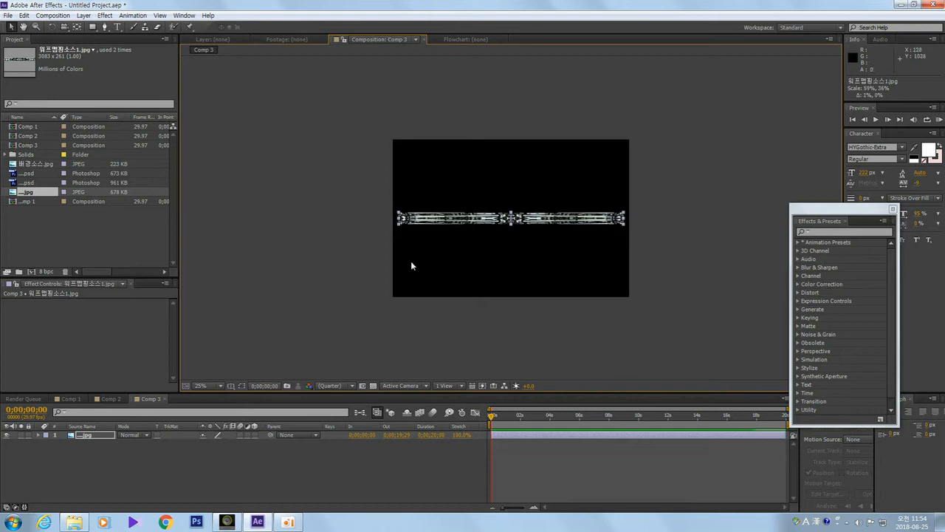
key(period)
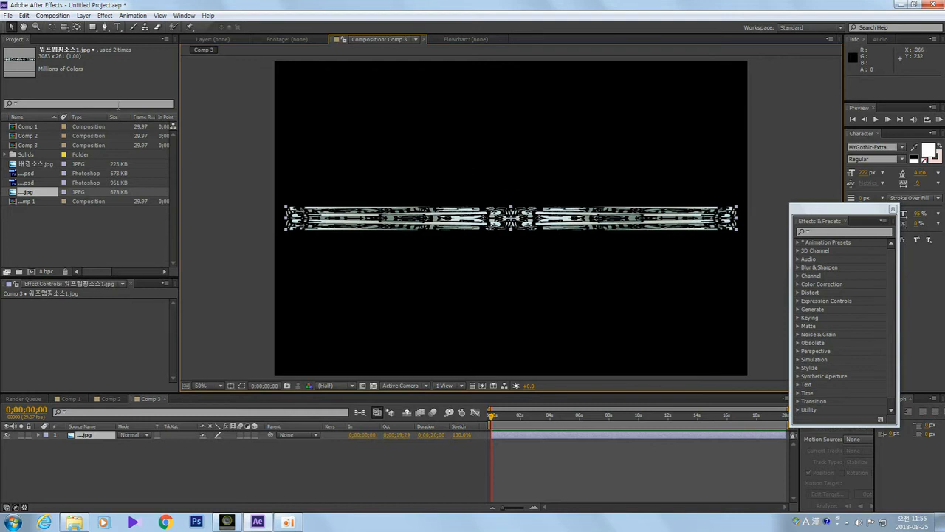
Browse the available effects and examine the effect settings on the ring layer in Comp 1, returning to Comp 3
click(105, 16)
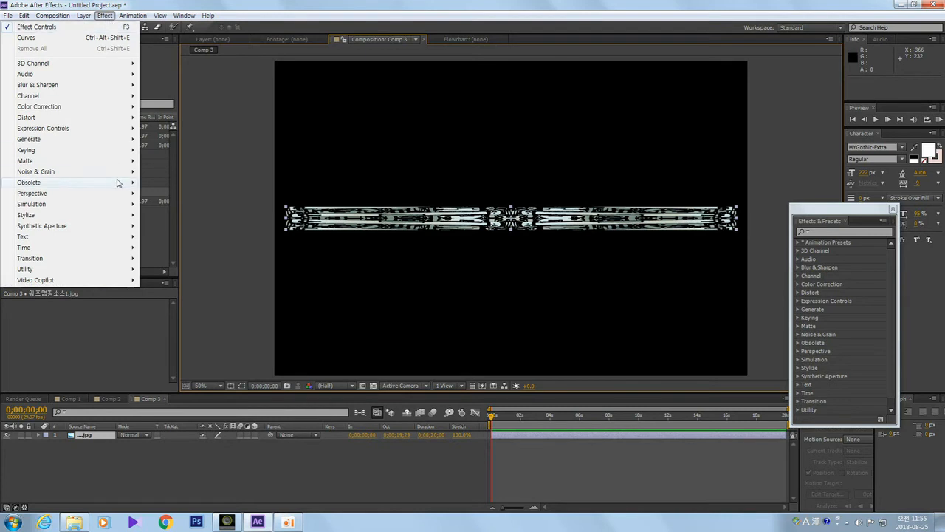
mouse_move(116, 183)
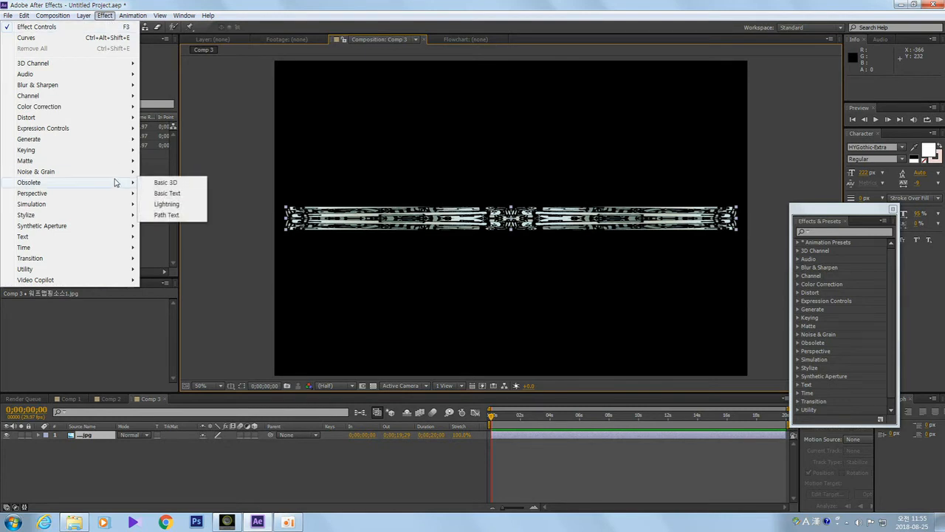
mouse_move(96, 209)
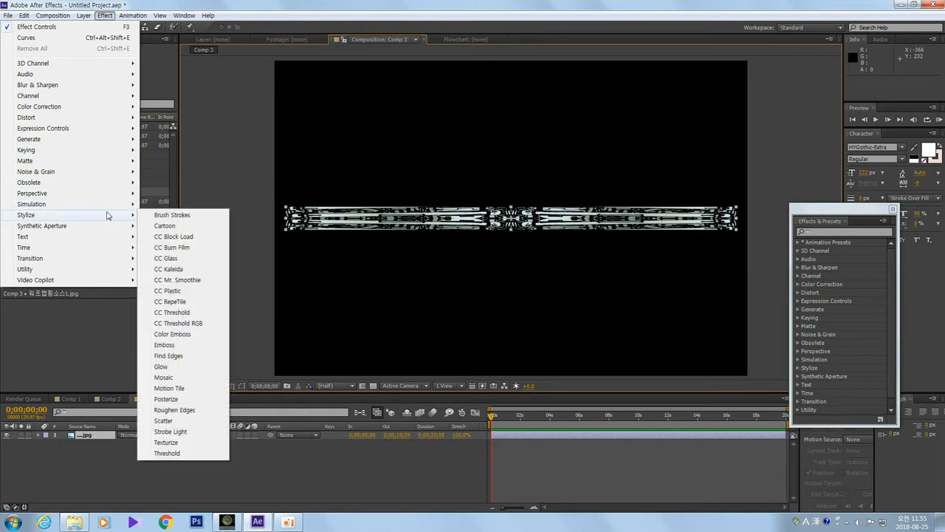
click(302, 9)
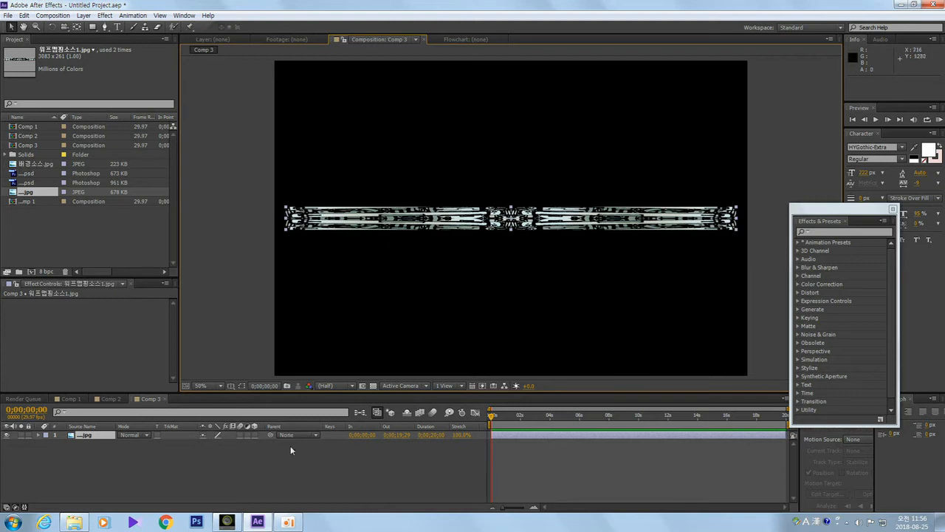
click(287, 465)
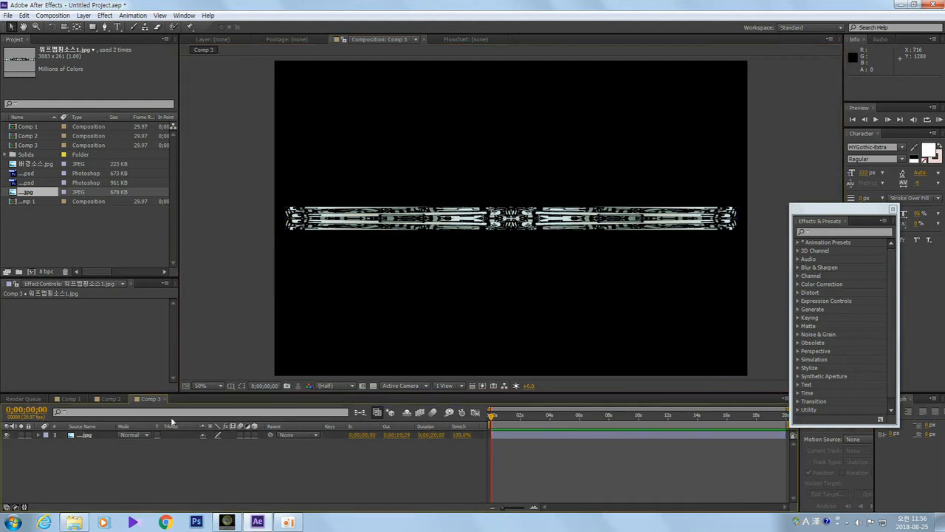
click(110, 399)
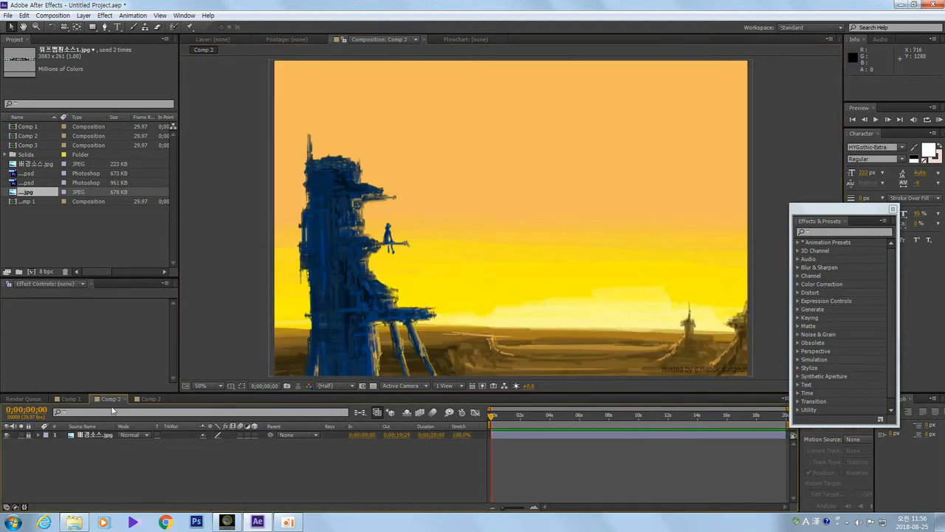
click(70, 399)
click(600, 138)
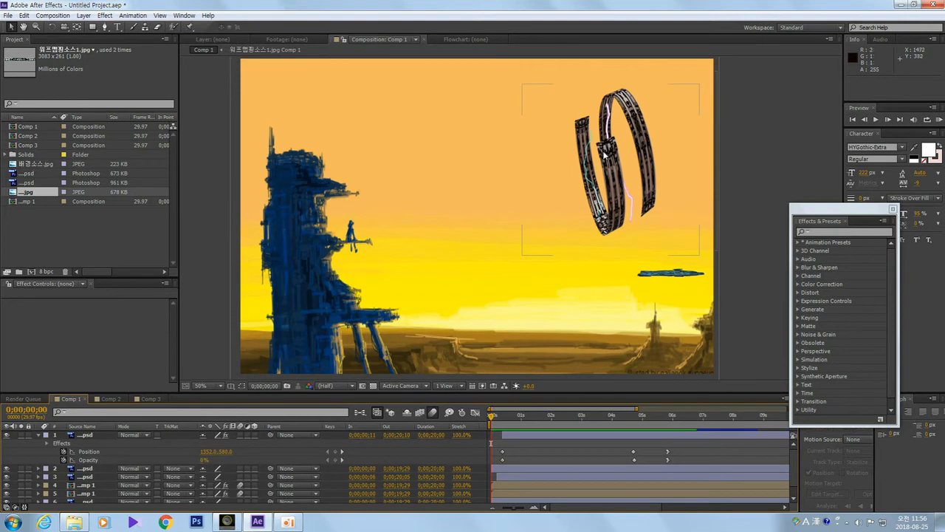
click(612, 174)
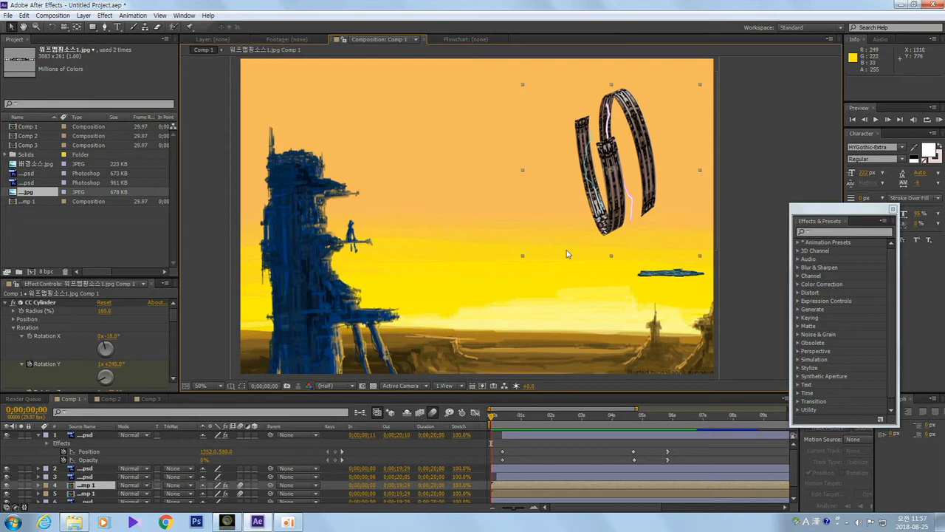
click(149, 400)
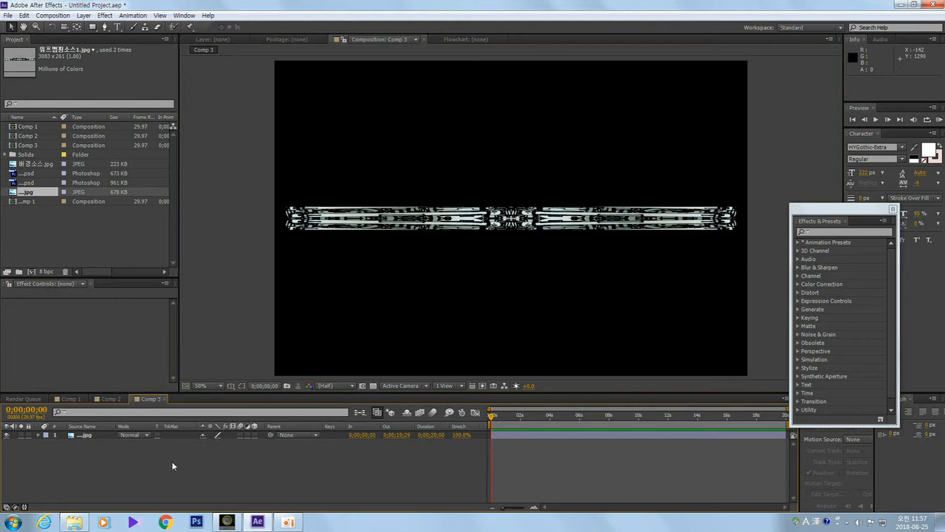
Apply the CC Cylinder effect to the ring texture layer and compare it with the finished ring in Comp 1
click(353, 223)
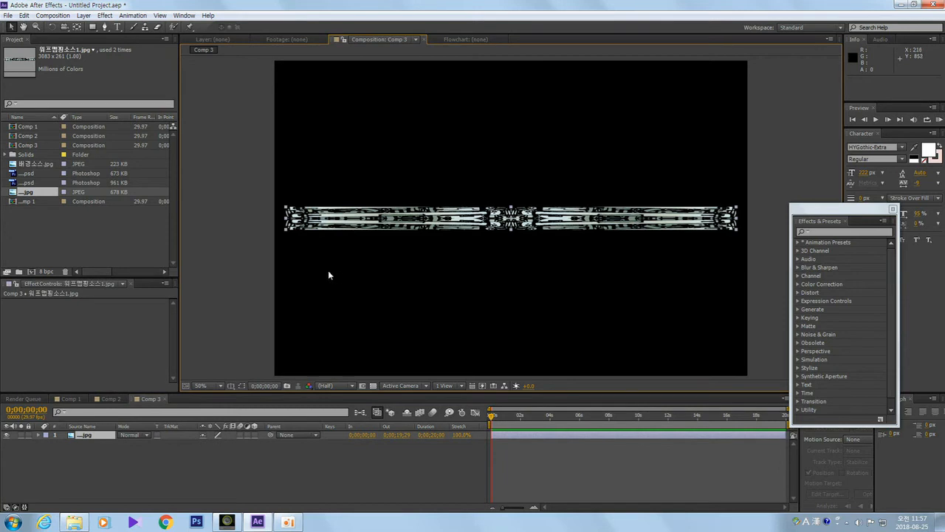
click(362, 223)
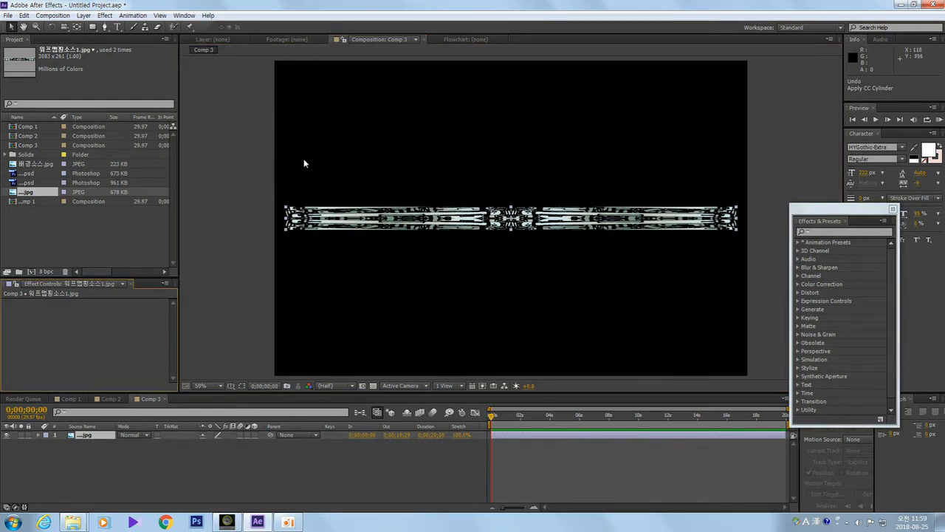
click(233, 272)
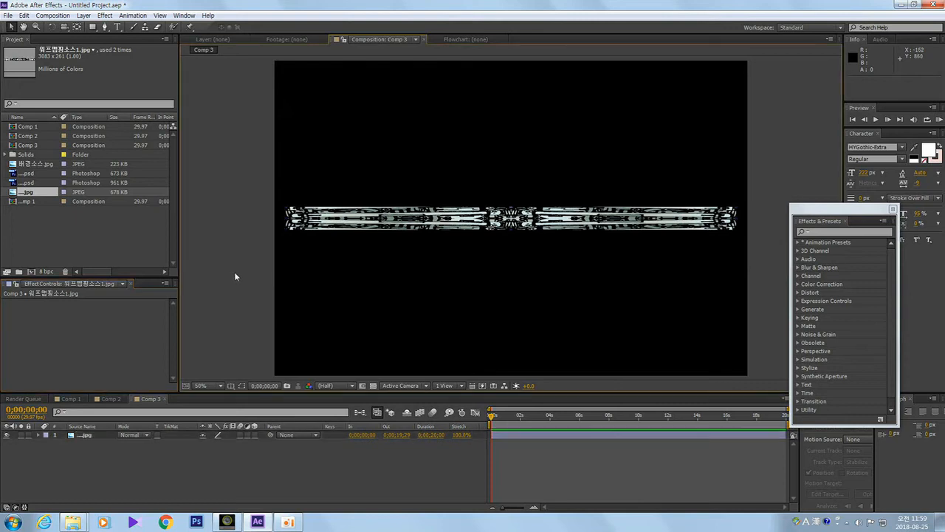
click(334, 223)
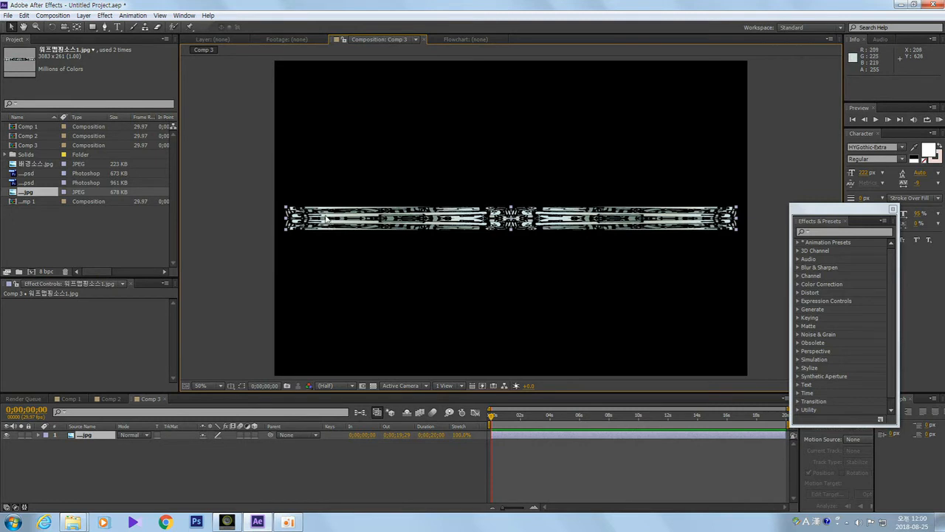
click(105, 16)
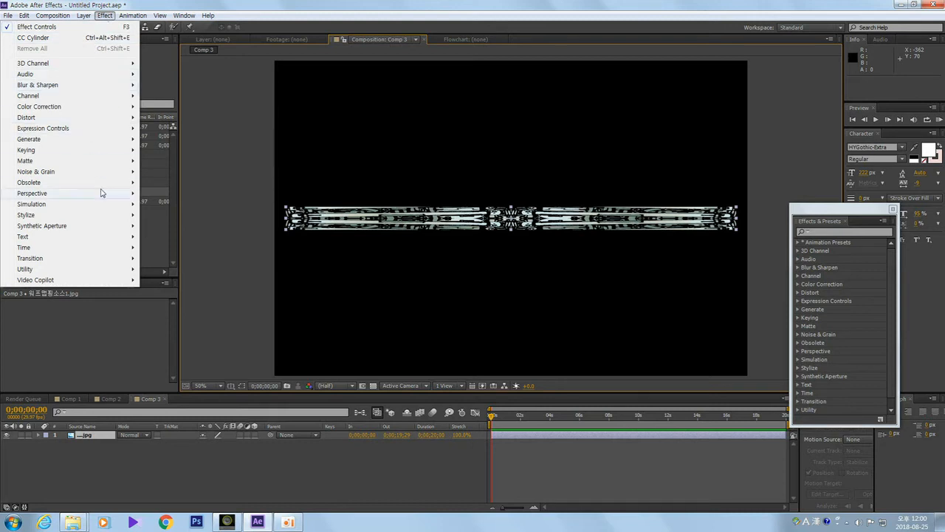
mouse_move(107, 202)
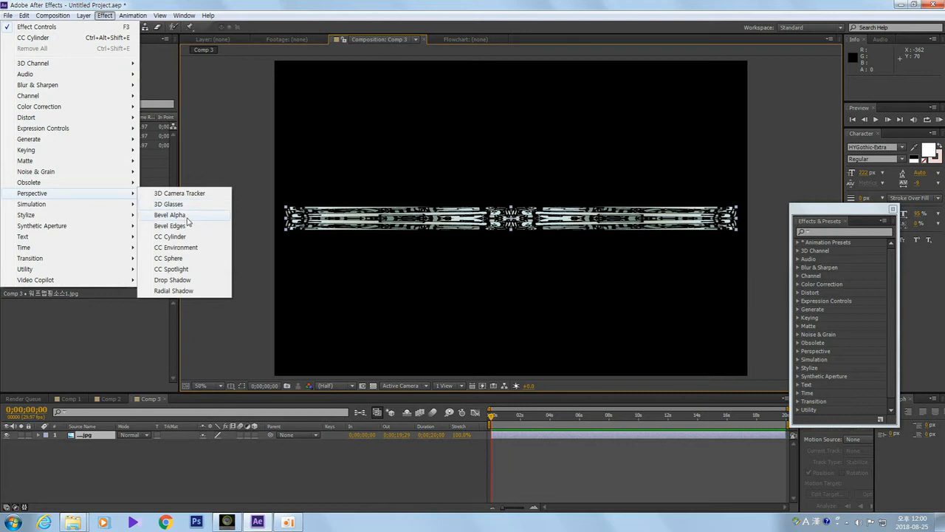
click(219, 238)
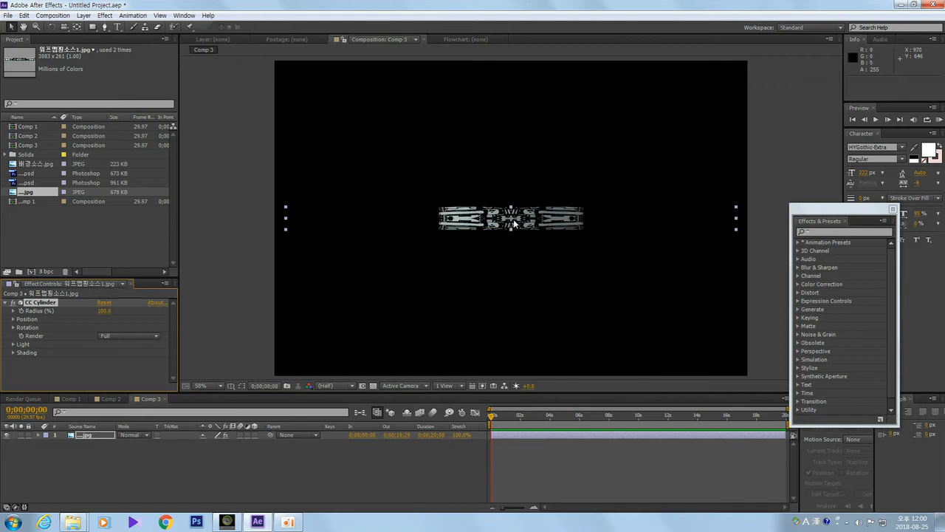
click(107, 398)
click(71, 398)
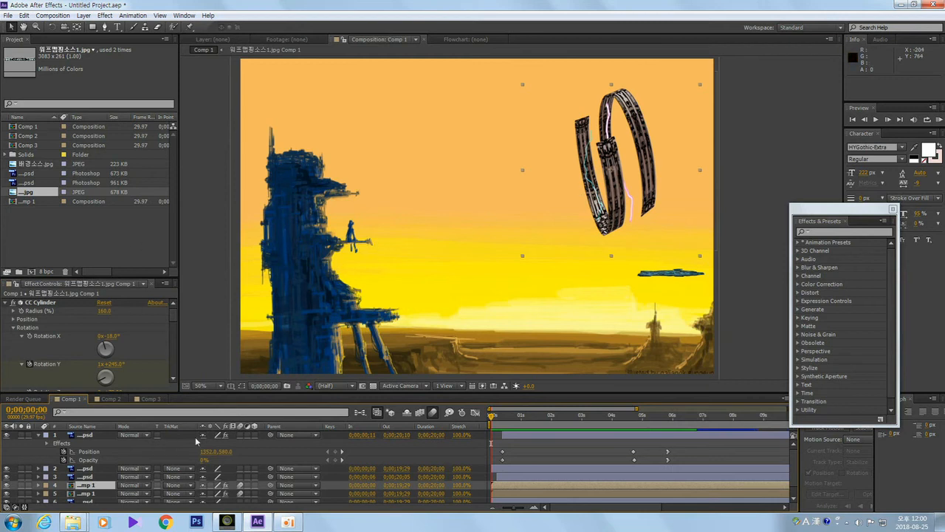
click(150, 398)
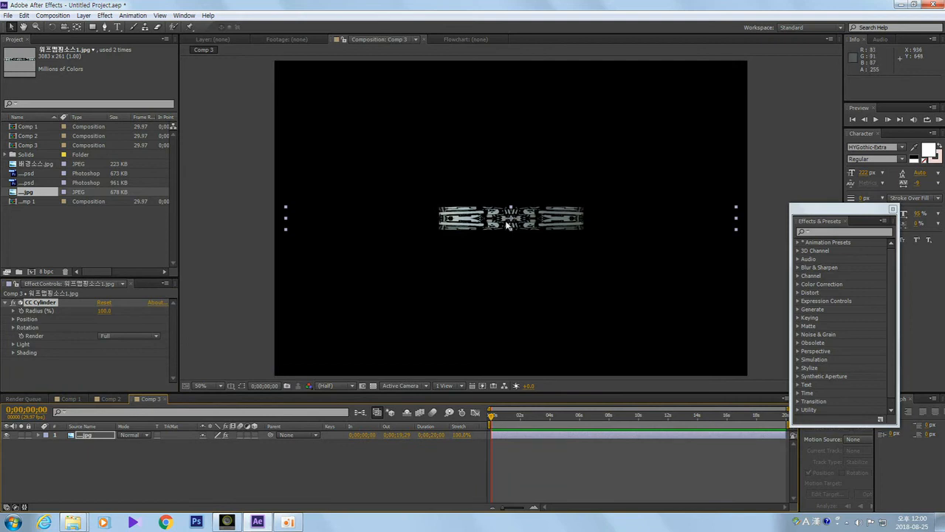
Try out different CC Cylinder position and radius values on the ring texture, undoing the changes
click(14, 319)
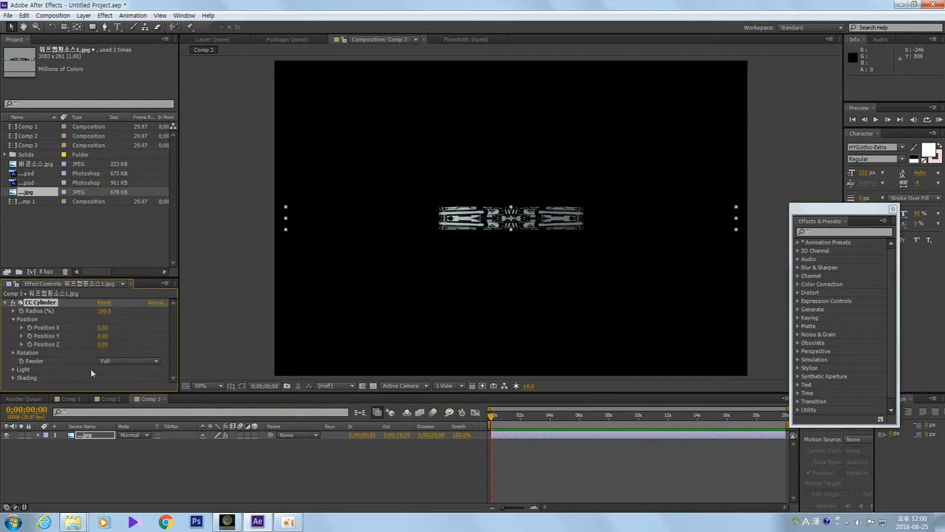
drag(104, 331, 118, 336)
key(ctrl+z)
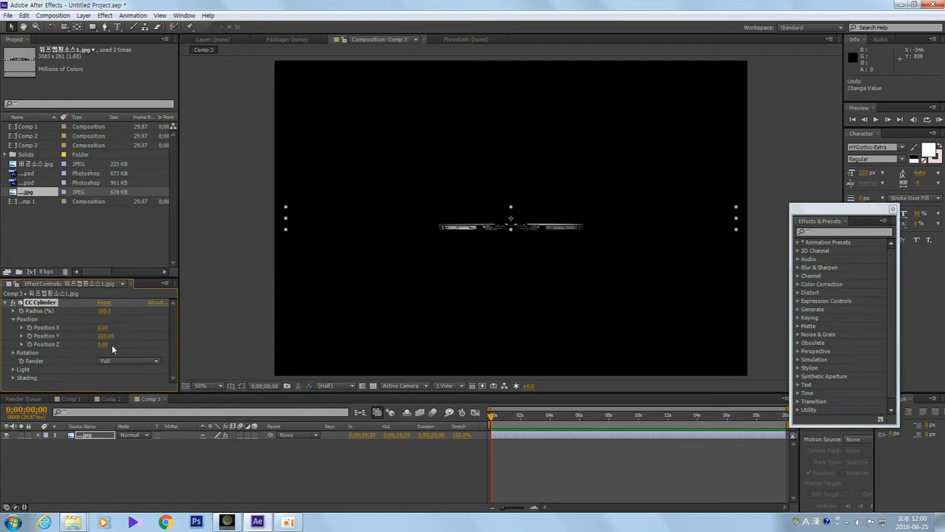
key(ctrl+z)
drag(102, 345, 46, 345)
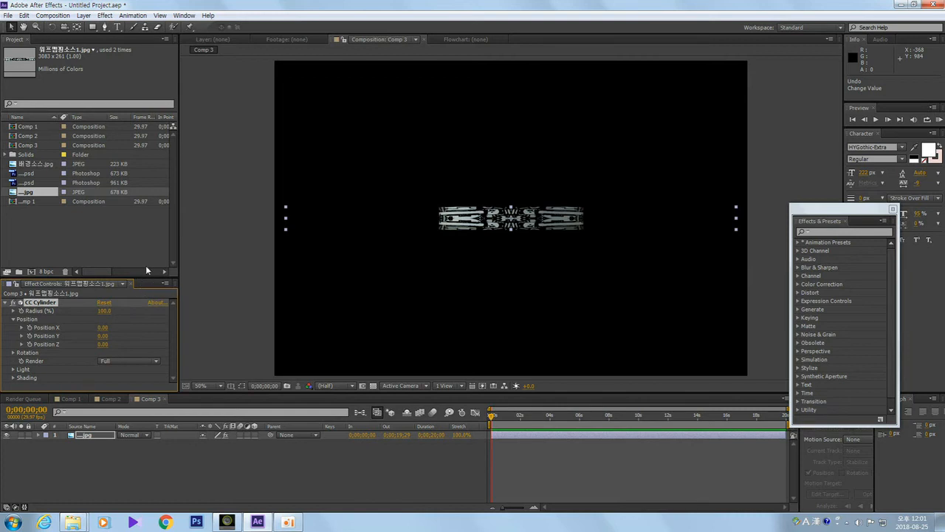
drag(146, 279, 150, 240)
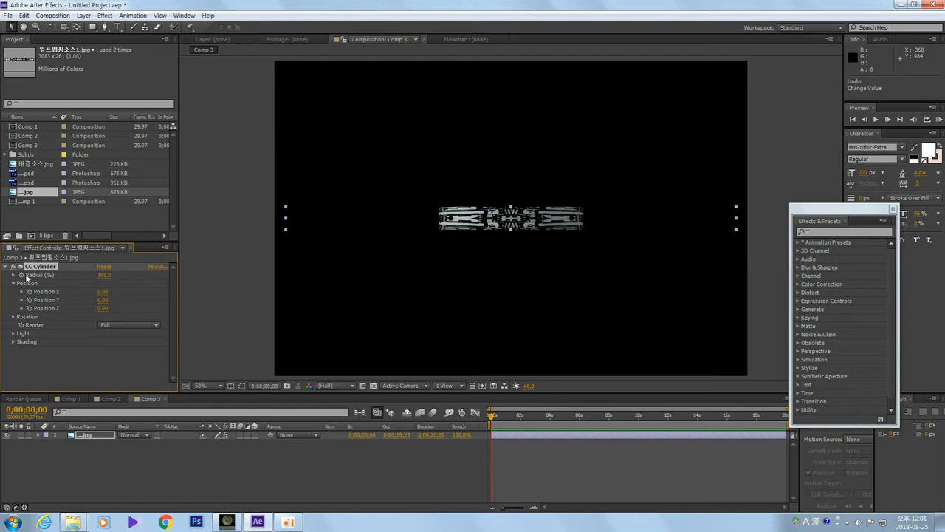
drag(100, 281, 168, 283)
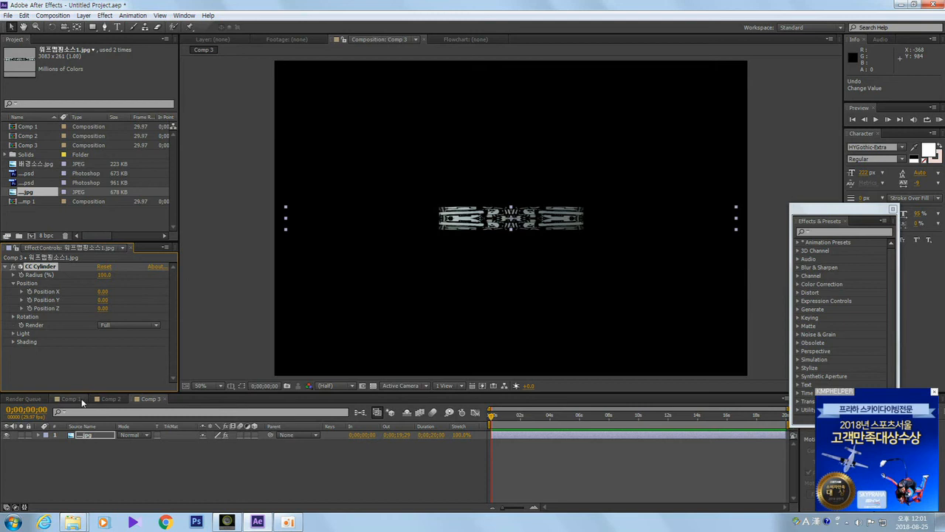
Close the pop-up advertisement and reveal the ring texture layer's CC Cylinder and Transform properties in the Comp 3 timeline
click(934, 392)
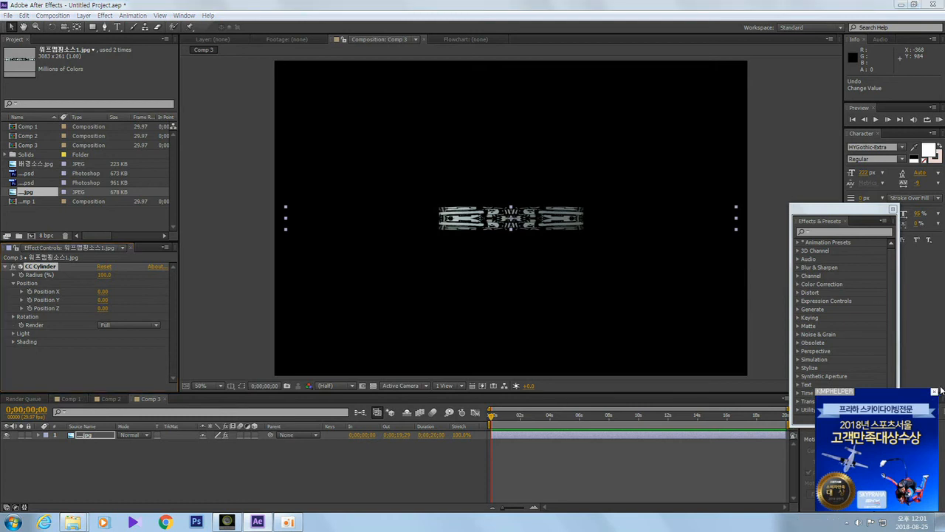
click(39, 386)
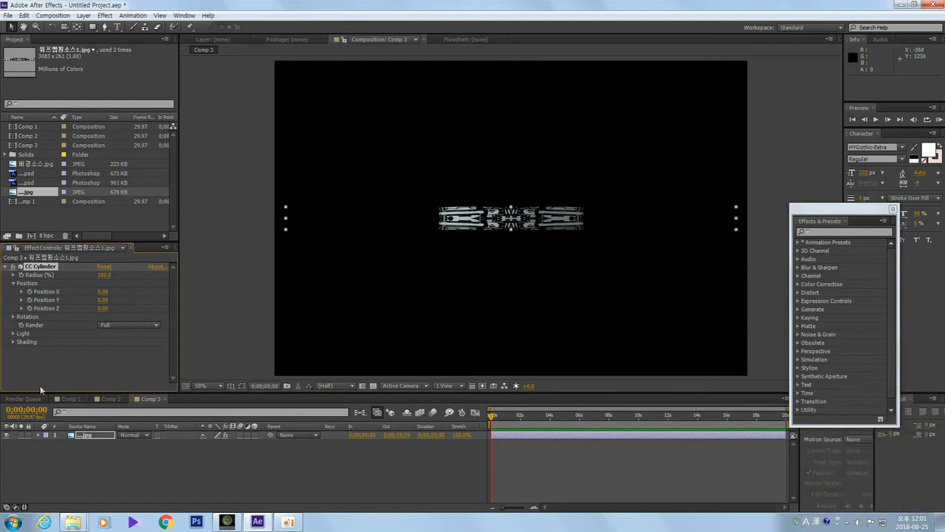
click(35, 451)
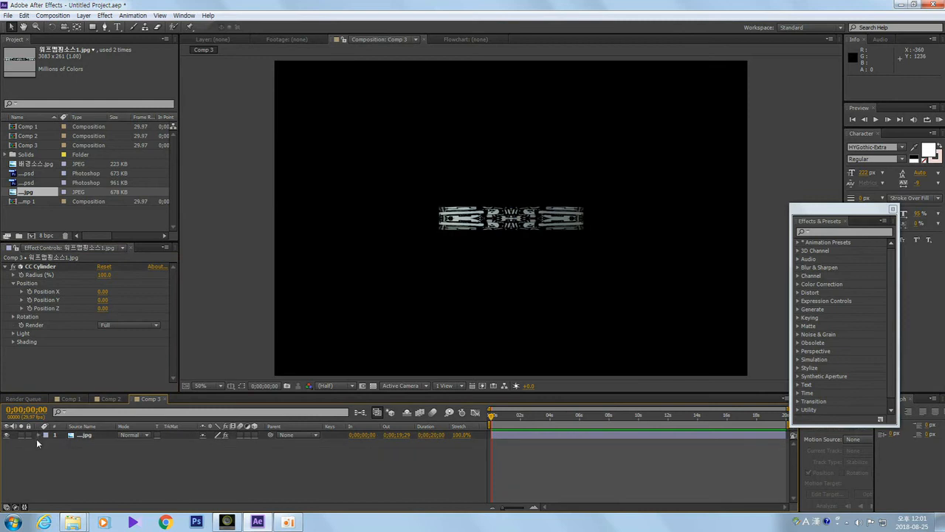
click(39, 435)
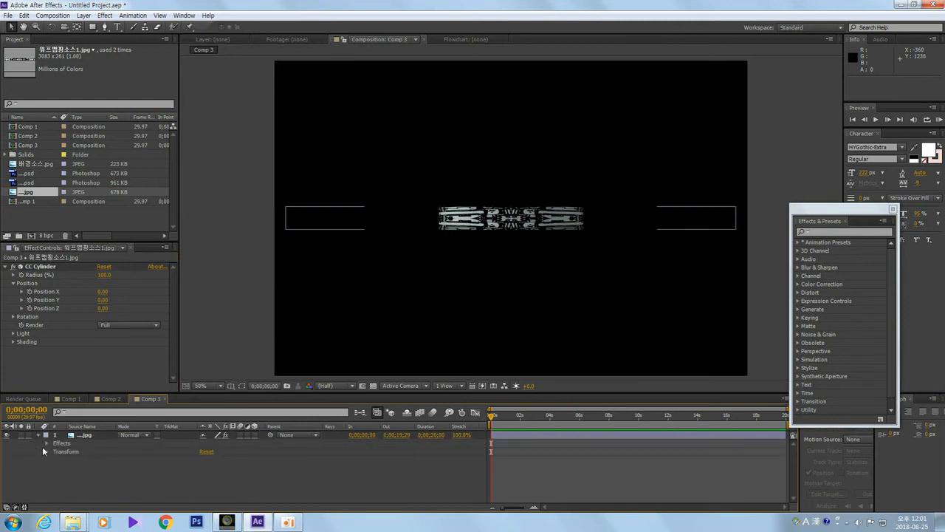
click(46, 444)
click(54, 451)
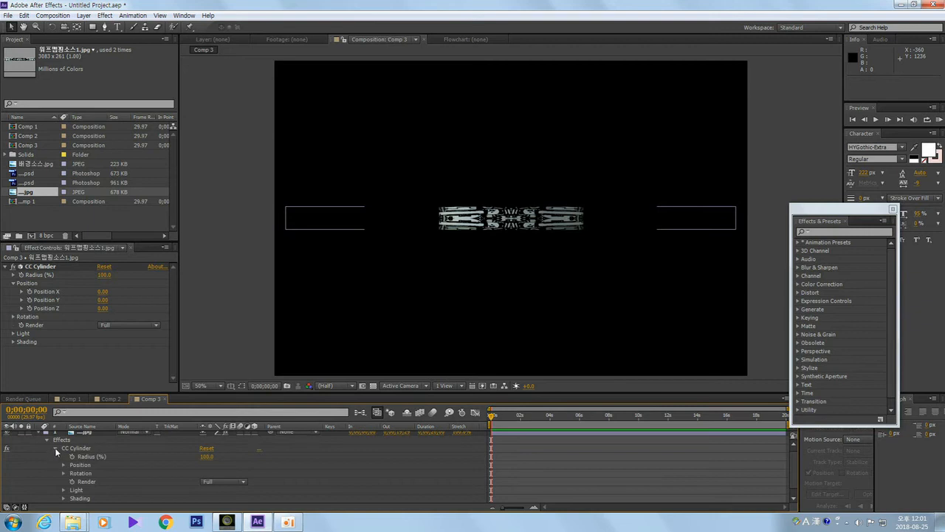
click(55, 448)
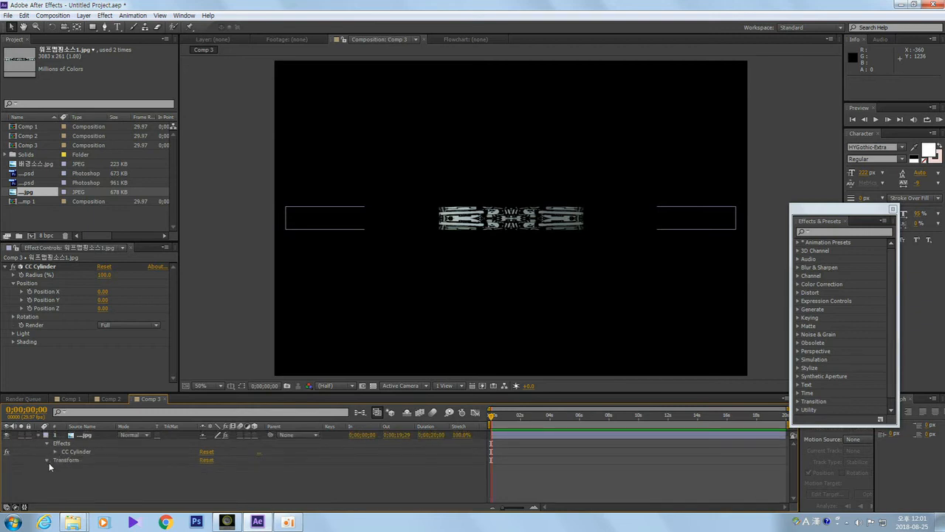
click(46, 459)
drag(188, 392, 195, 353)
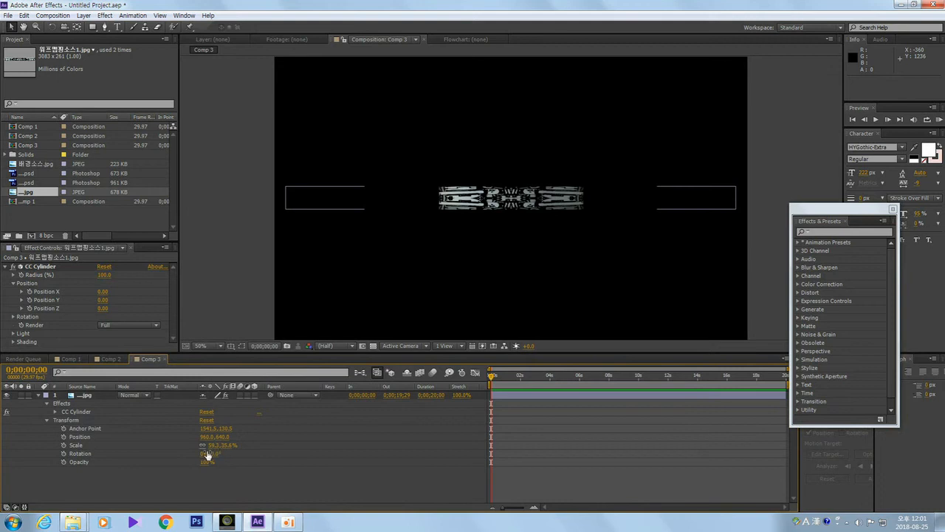
Try out the layer's rotation and the CC Cylinder Rotation X on the ring texture, checking against Comp 1 and undoing both changes
drag(210, 453, 252, 455)
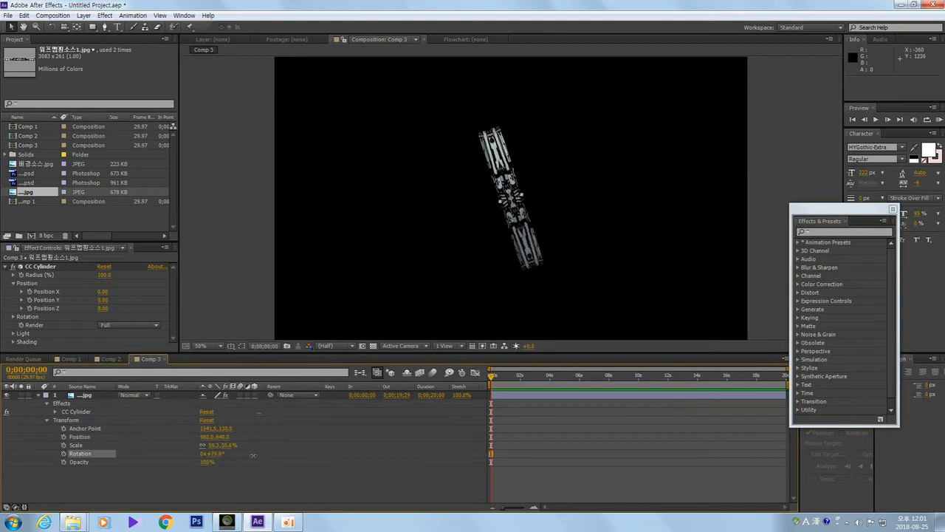
key(ctrl+z)
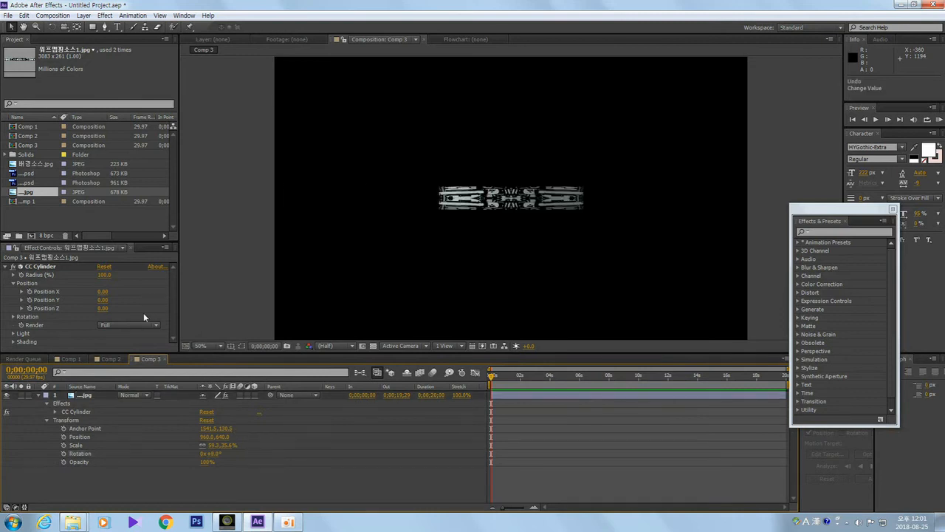
click(13, 317)
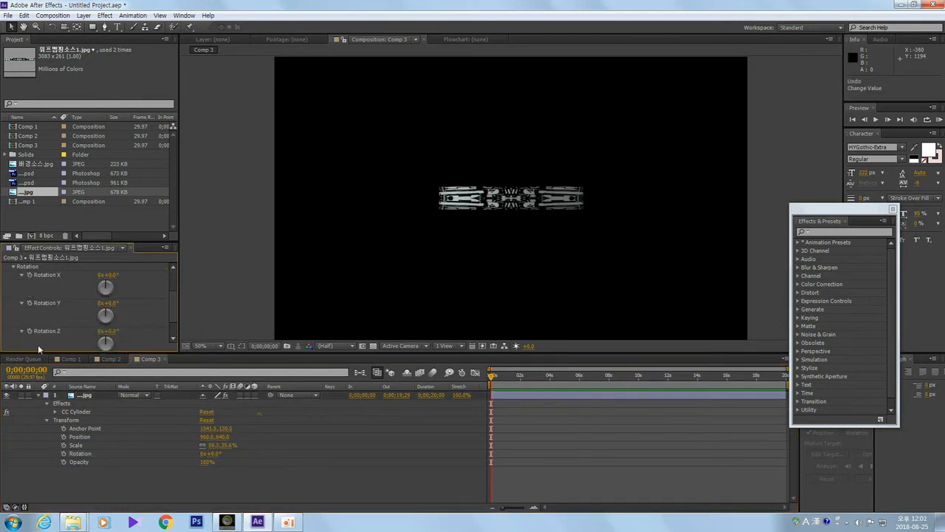
drag(209, 353, 214, 432)
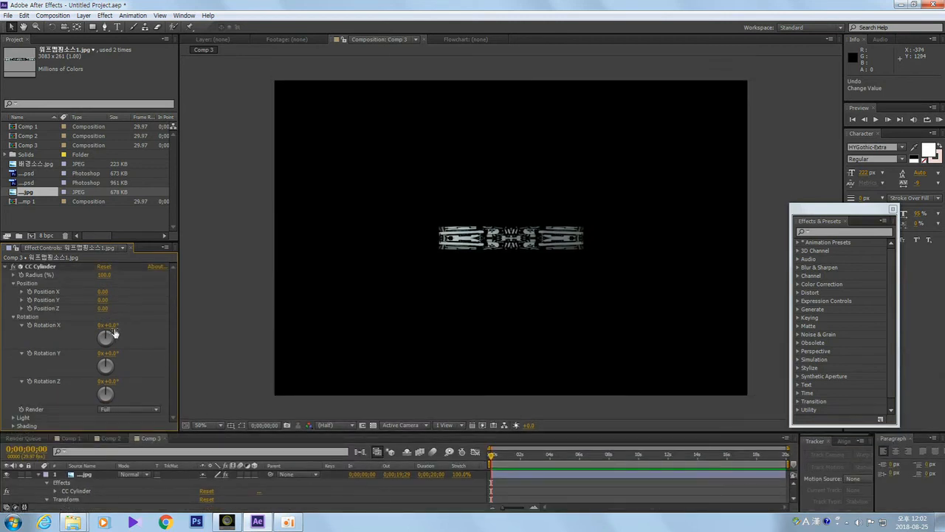
mouse_move(106, 325)
mouse_down()
mouse_move(136, 326)
mouse_move(121, 326)
mouse_up()
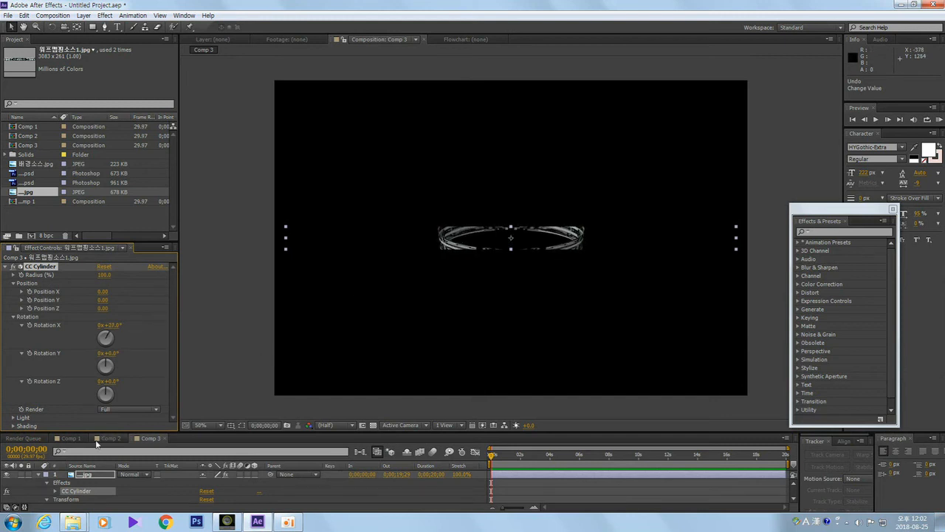
click(71, 438)
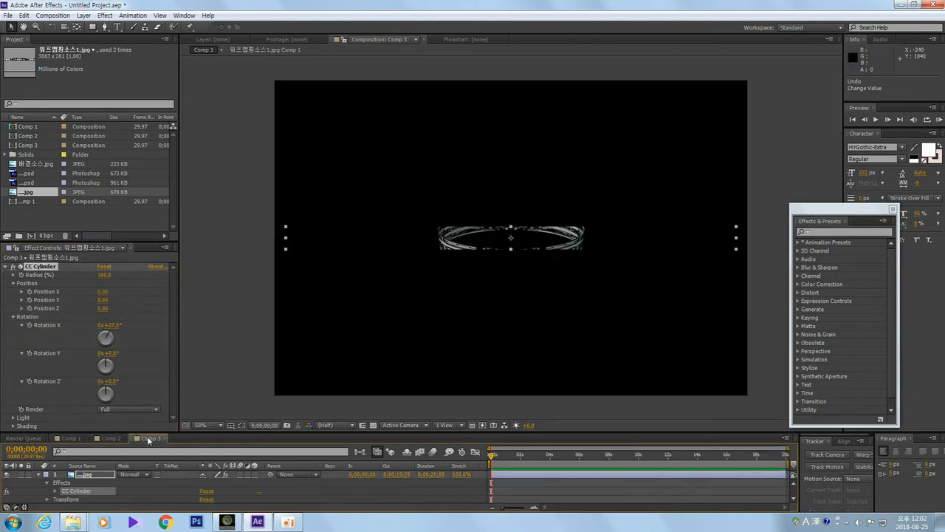
click(151, 438)
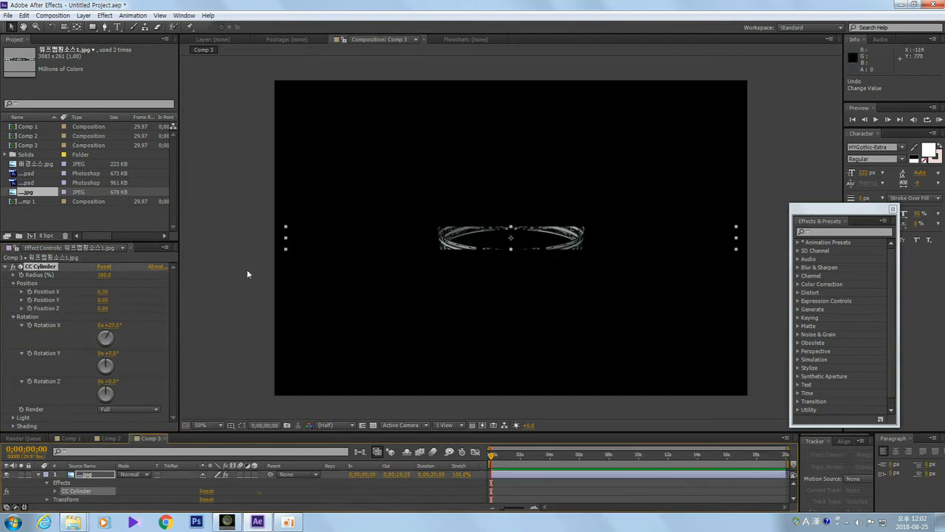
key(ctrl+z)
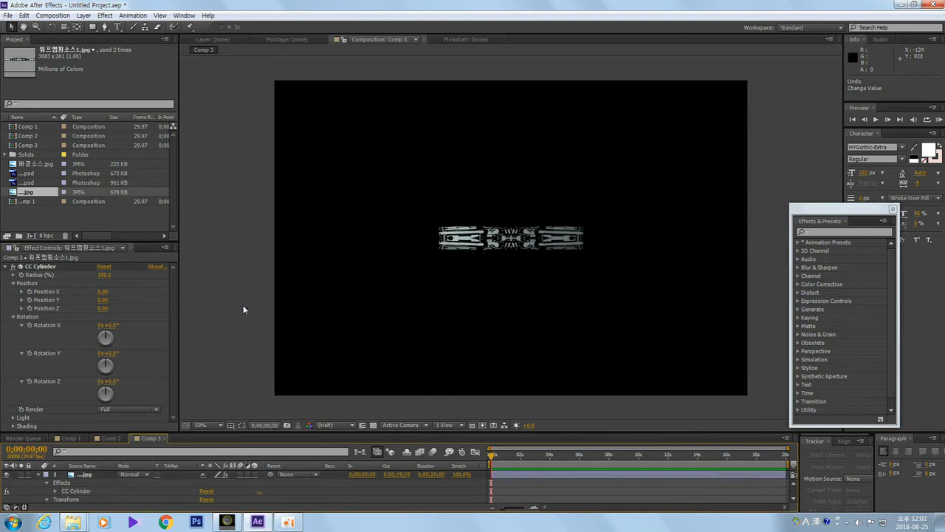
drag(360, 432, 360, 373)
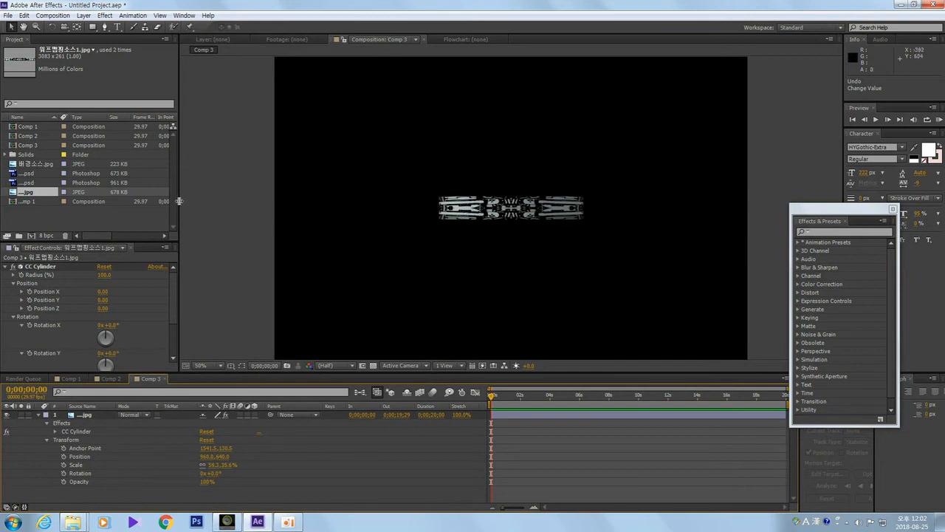
click(511, 198)
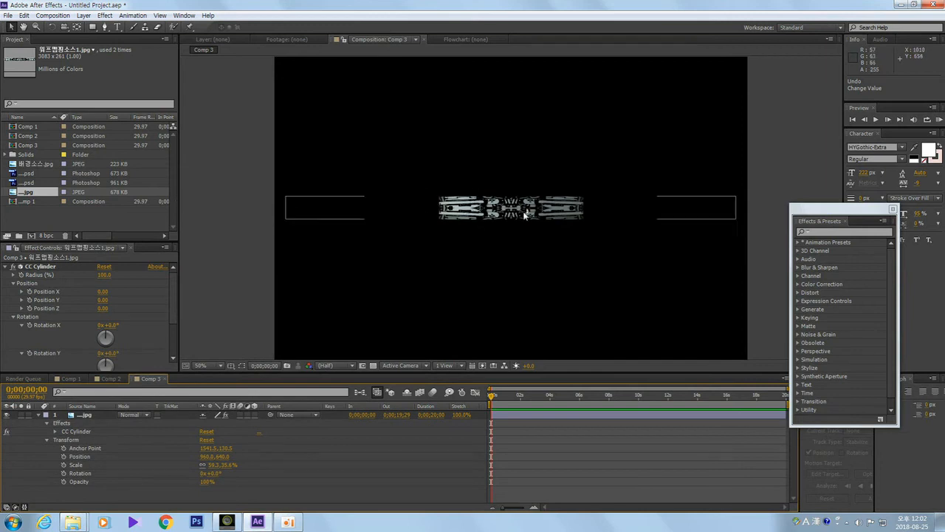
click(527, 214)
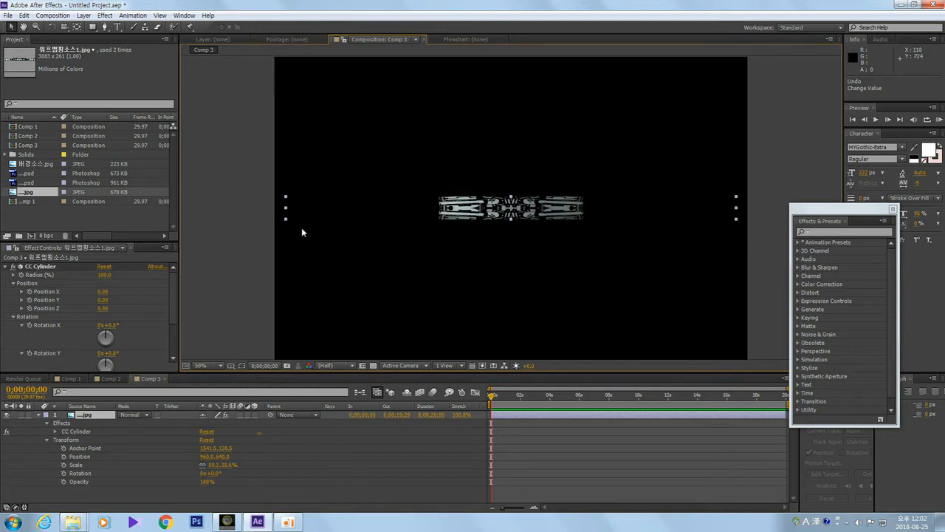
click(239, 294)
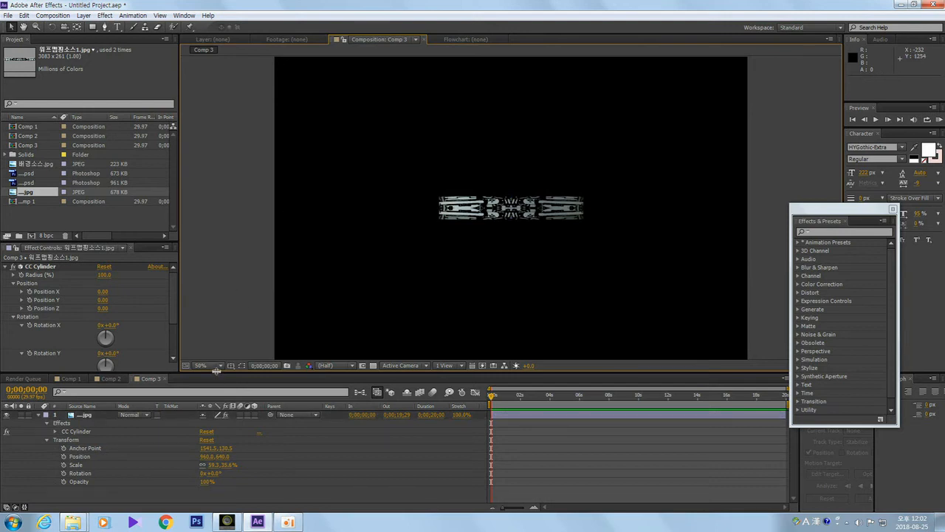
mouse_move(215, 372)
mouse_down()
mouse_move(220, 320)
mouse_move(223, 370)
mouse_up()
Increase the CC Cylinder radius of the ring texture layer to 276% so the ring nearly spans the frame width
click(511, 212)
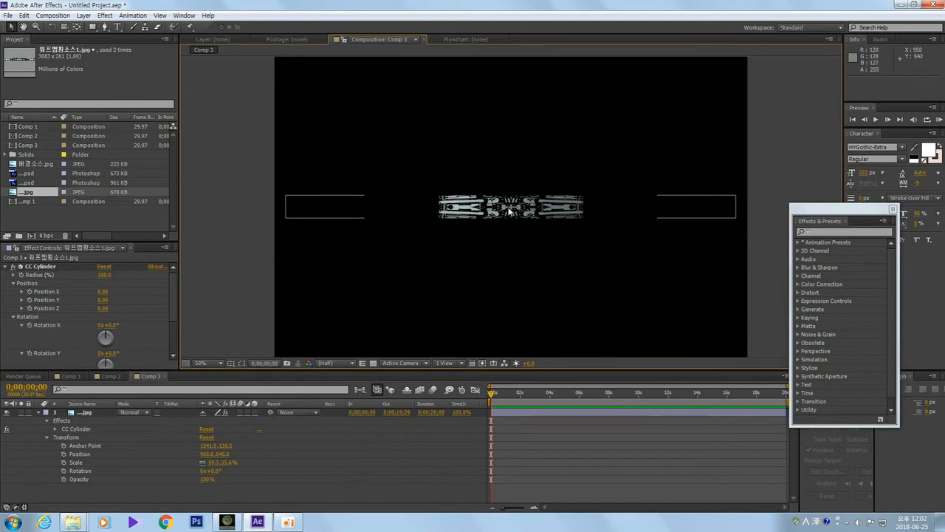
click(510, 214)
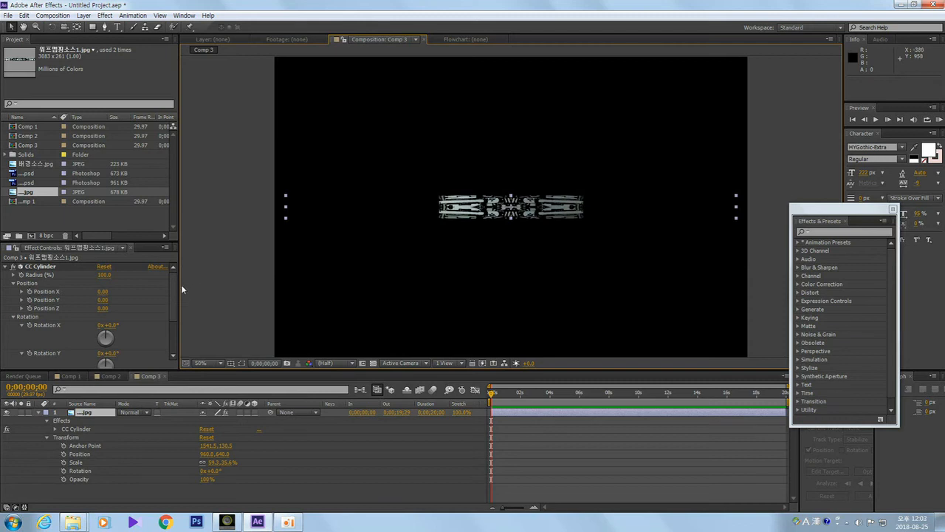
click(104, 274)
drag(104, 274, 199, 289)
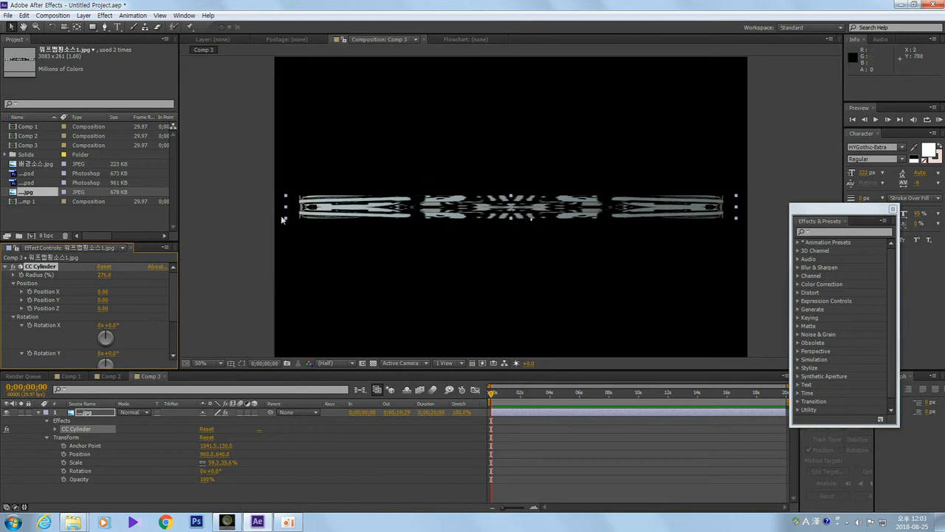
click(244, 299)
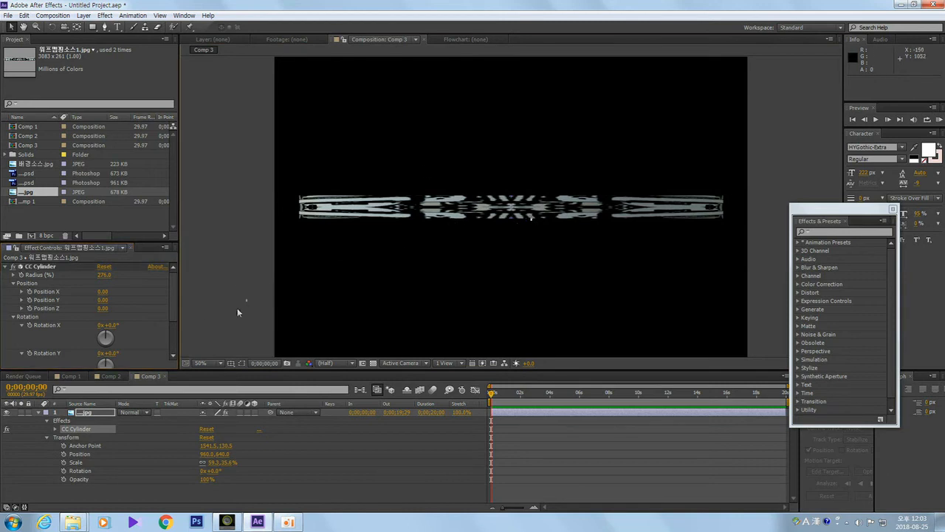
Collapse the ring texture layer's properties and pre-compose the layer, moving all attributes into the new composition
click(38, 412)
click(86, 415)
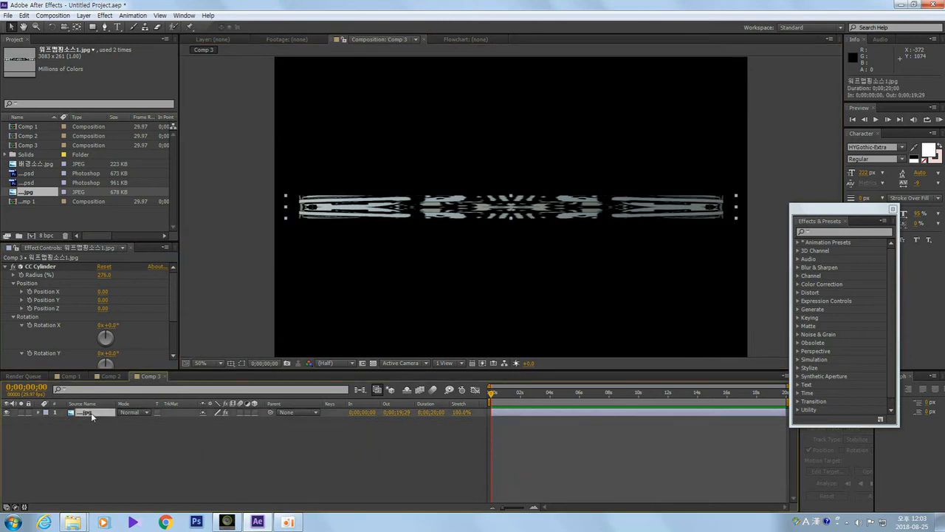
right_click(90, 415)
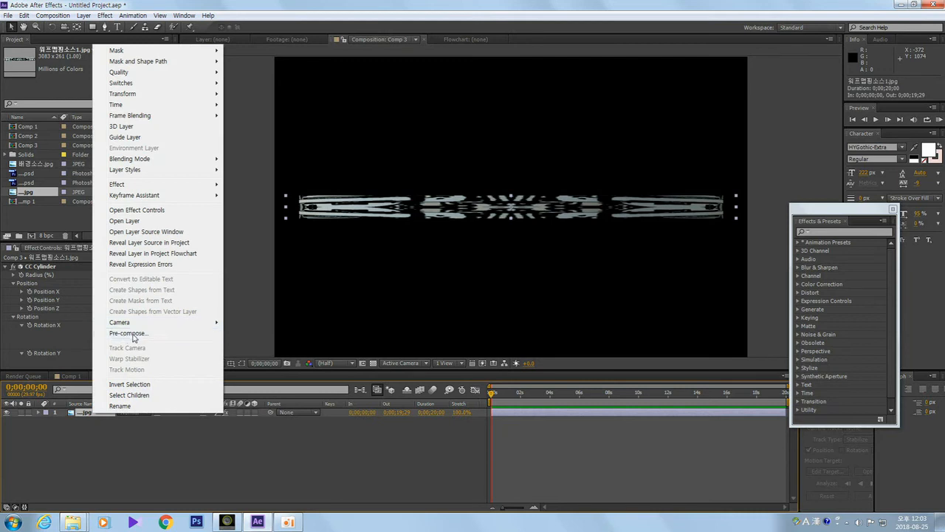
click(134, 338)
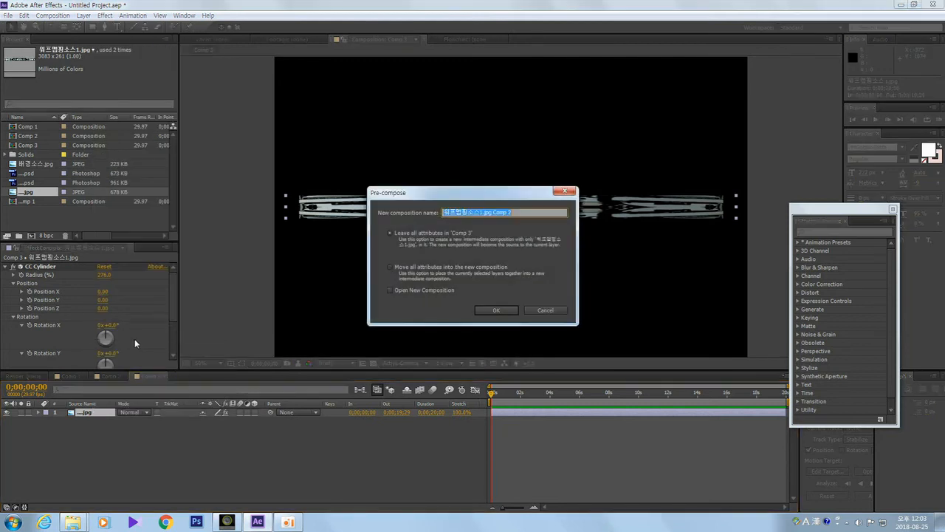
click(390, 266)
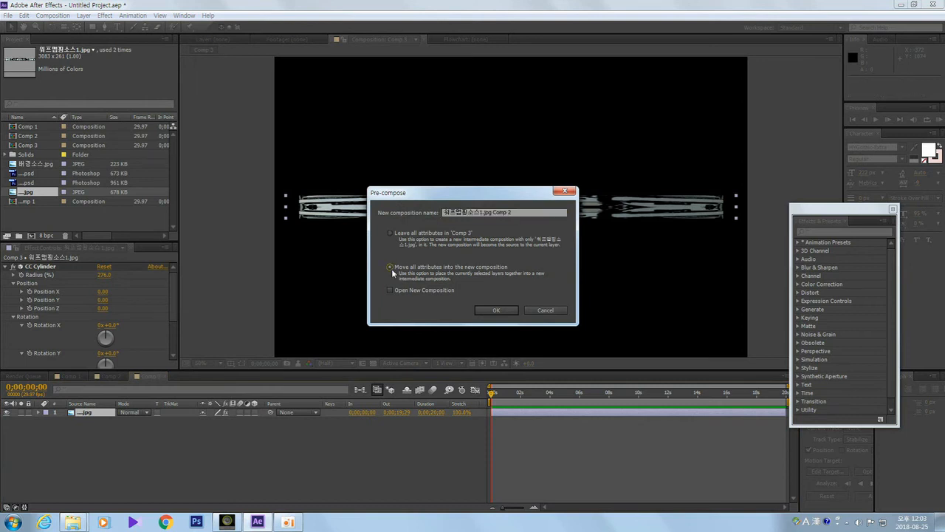
click(495, 310)
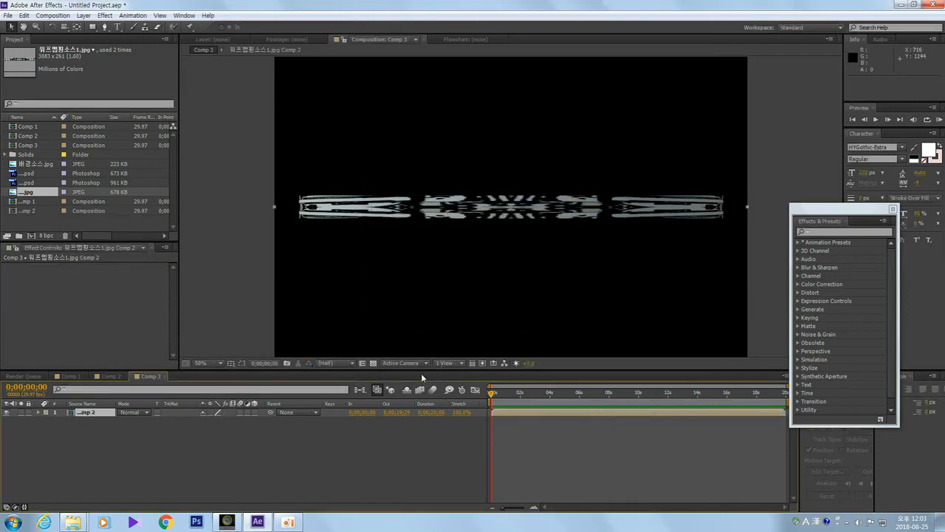
key(comma)
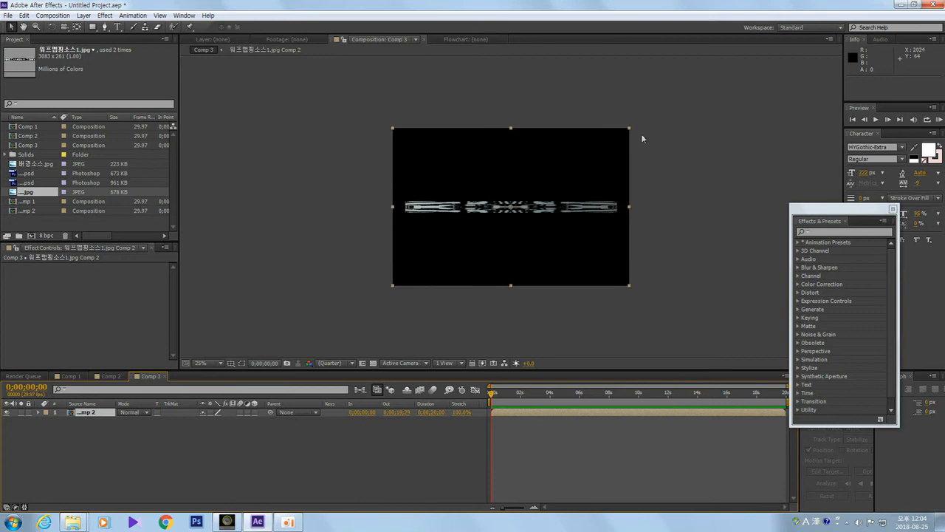
click(74, 298)
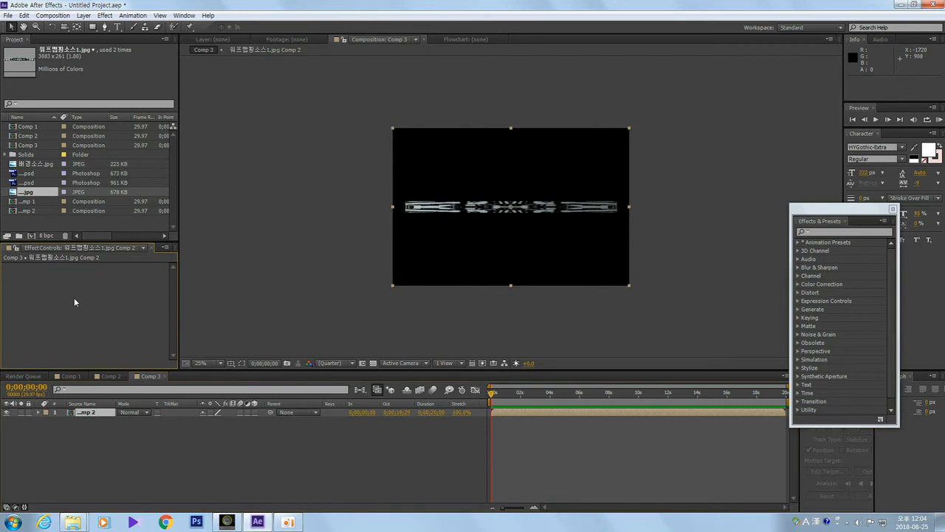
click(258, 445)
drag(110, 415, 452, 211)
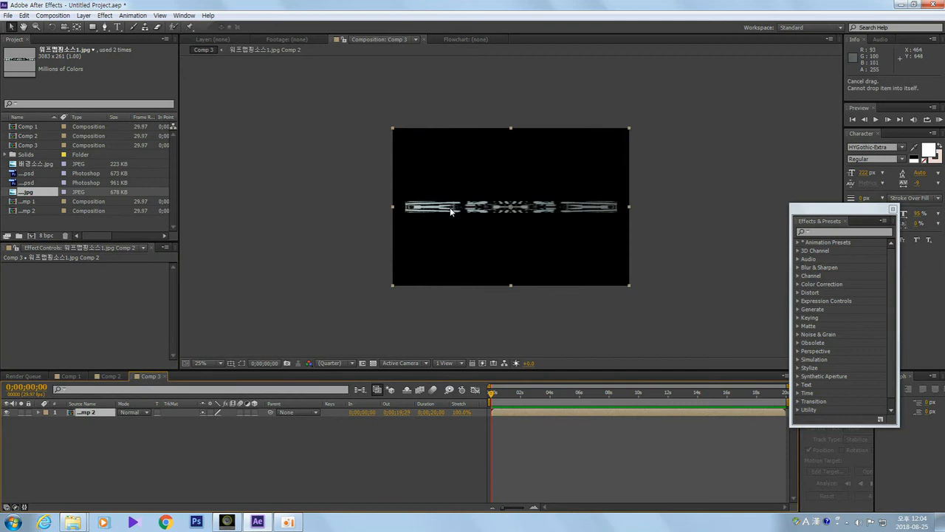
click(452, 211)
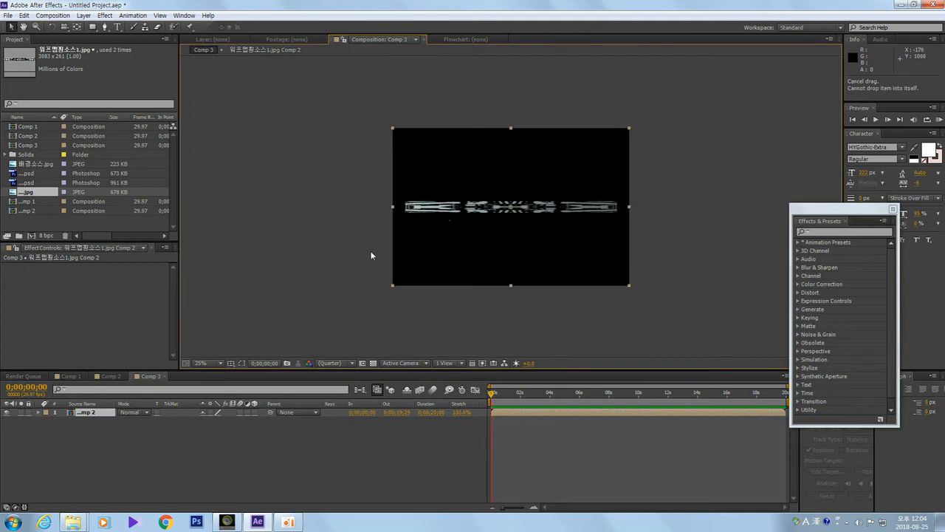
click(51, 248)
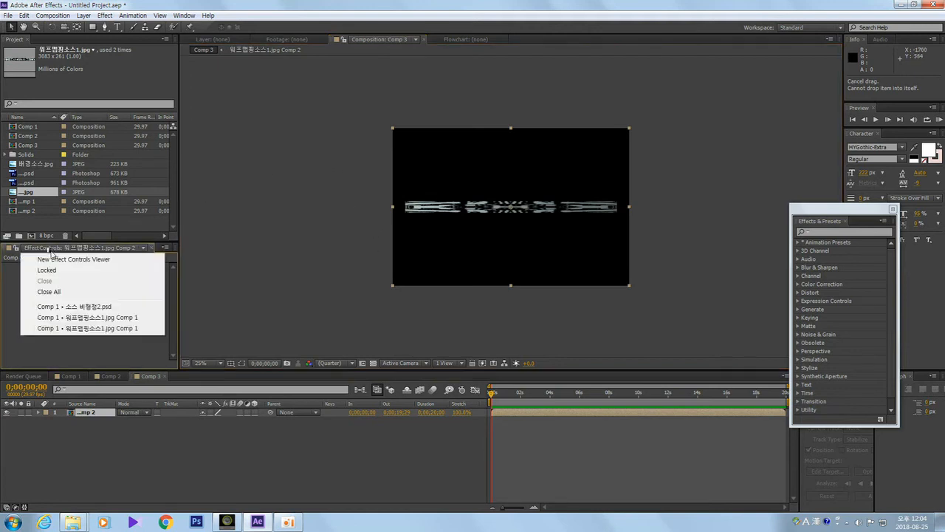
click(68, 355)
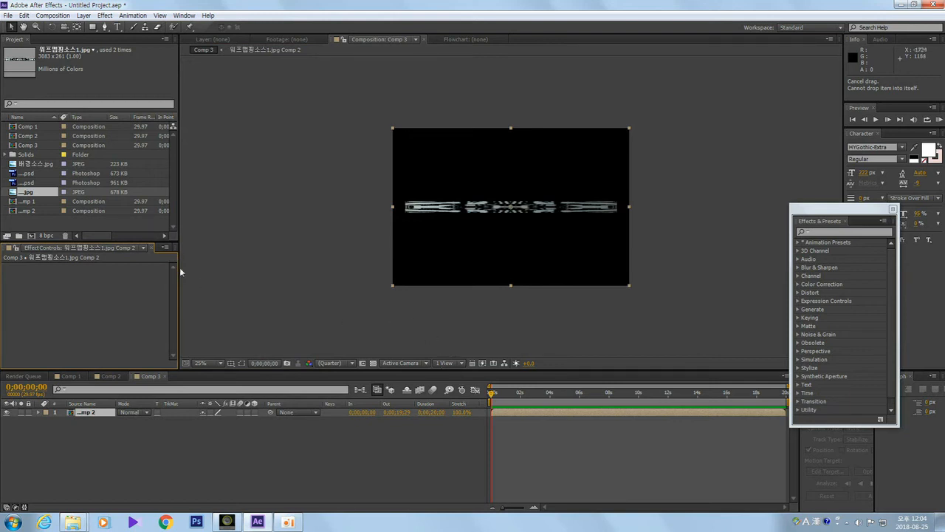
click(57, 251)
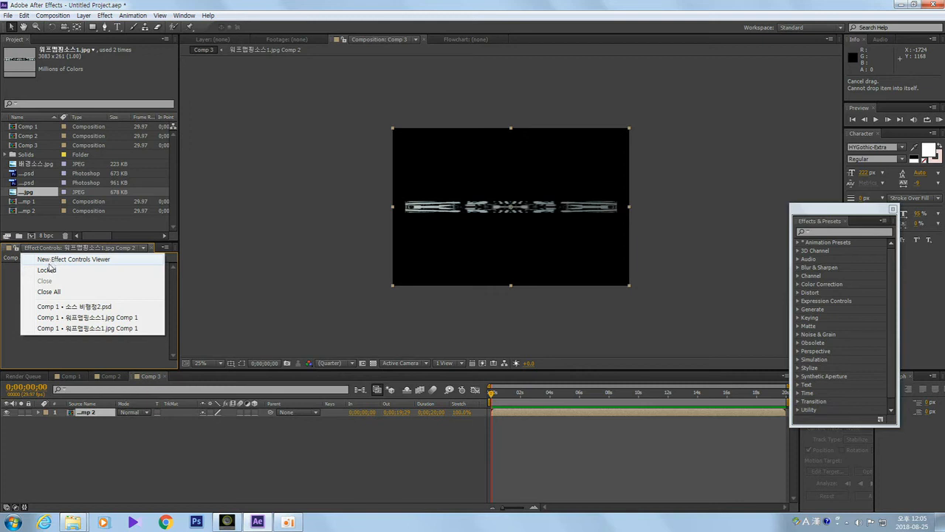
Look into the pre-composed layer's properties, then undo the pre-composition and enlarge the area showing the ring texture's effect settings
click(45, 358)
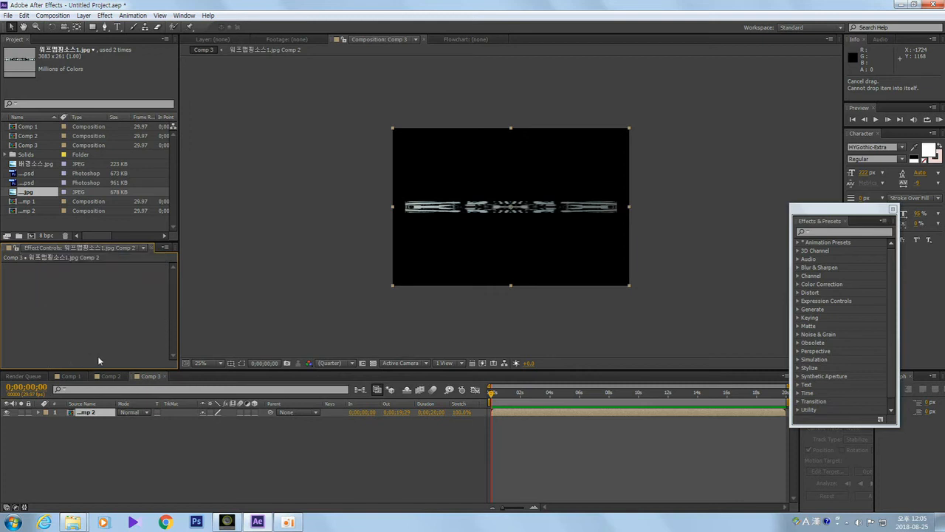
click(37, 415)
click(39, 413)
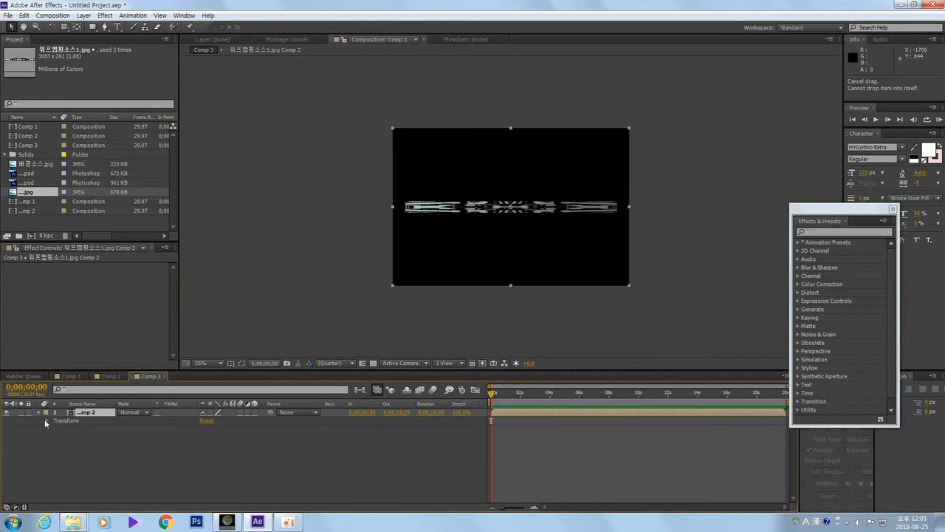
click(51, 436)
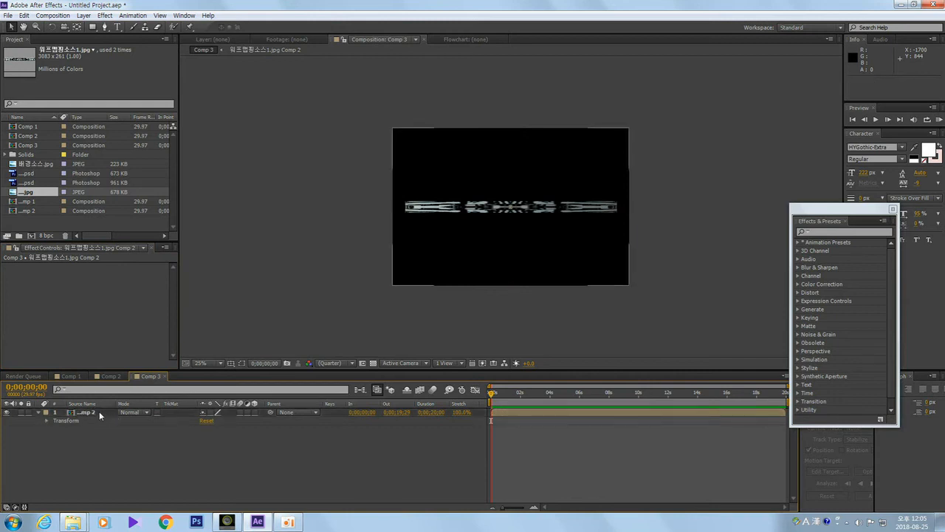
click(98, 412)
key(ctrl+z)
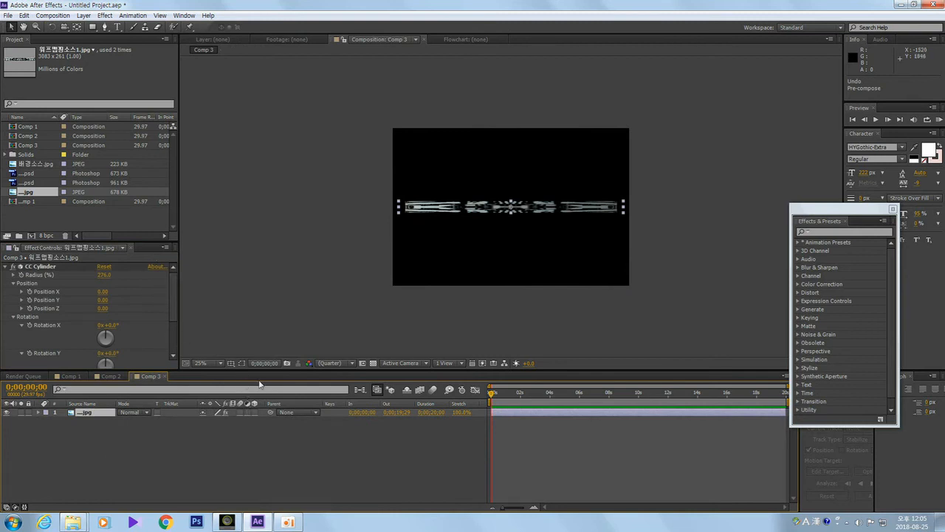
drag(256, 371, 253, 428)
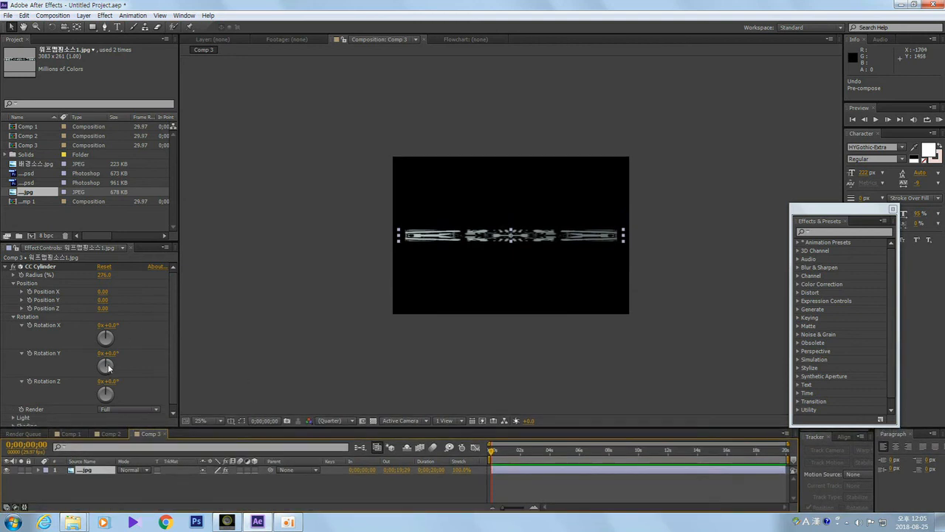
Try out the CC Cylinder Rotation X on the ring texture layer and undo the rotation
drag(113, 355, 125, 324)
key(ctrl+z)
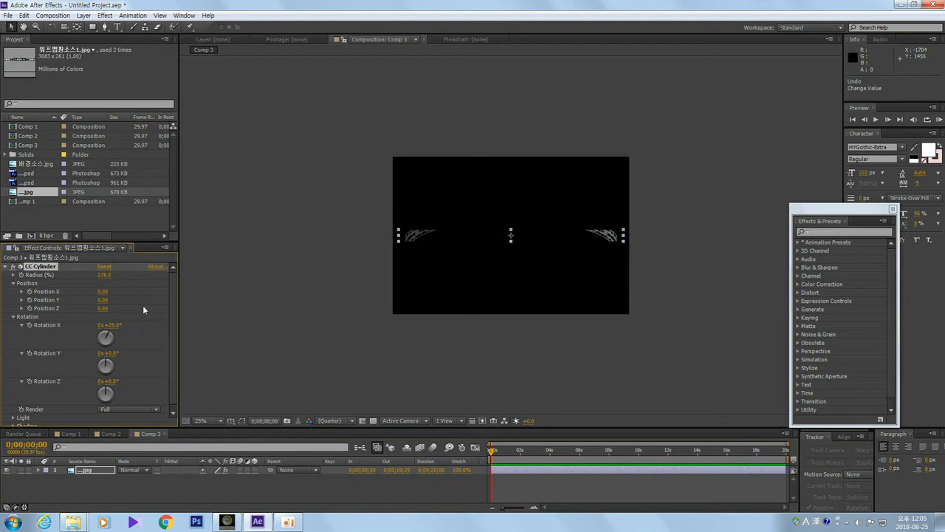
key(ctrl+z)
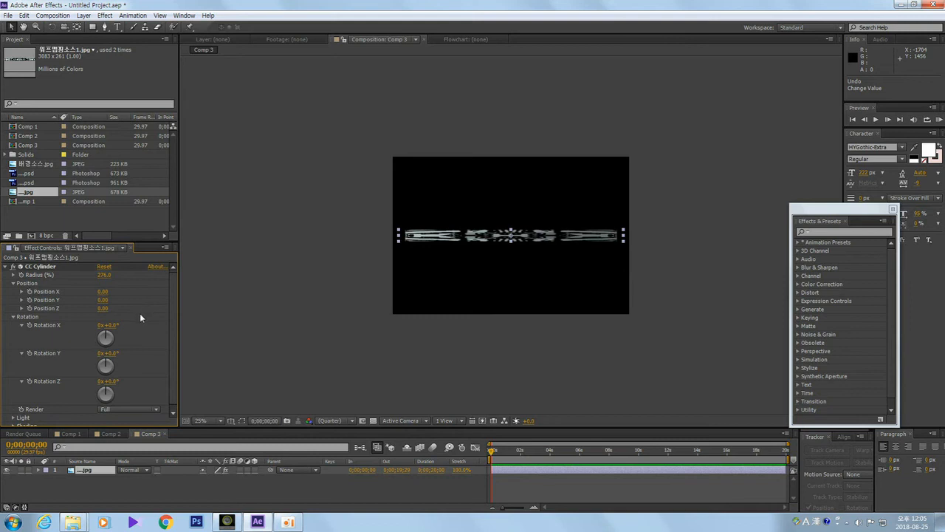
Undo the CC Cylinder radius change, delete the ring texture layer and add a fresh copy of 워프맵핑소스1.jpg to Comp 3
key(ctrl+z)
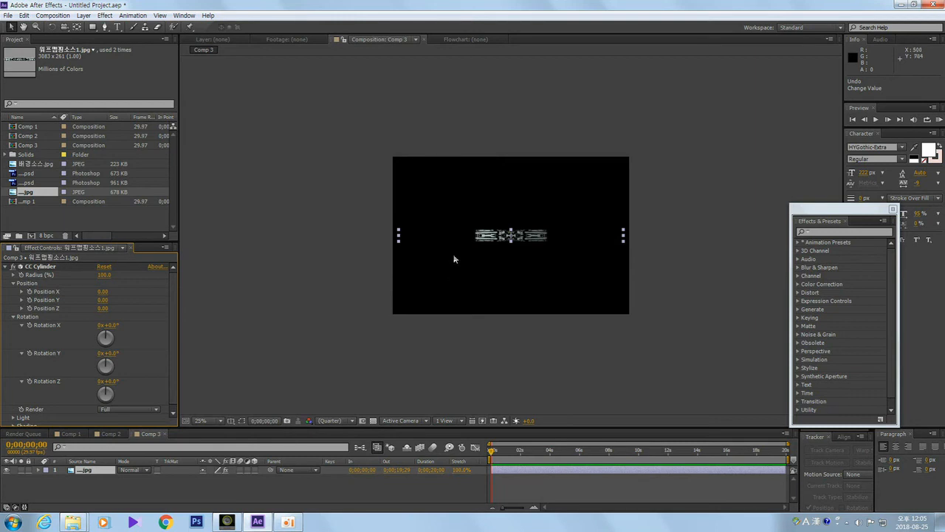
drag(489, 255, 490, 254)
key(Delete)
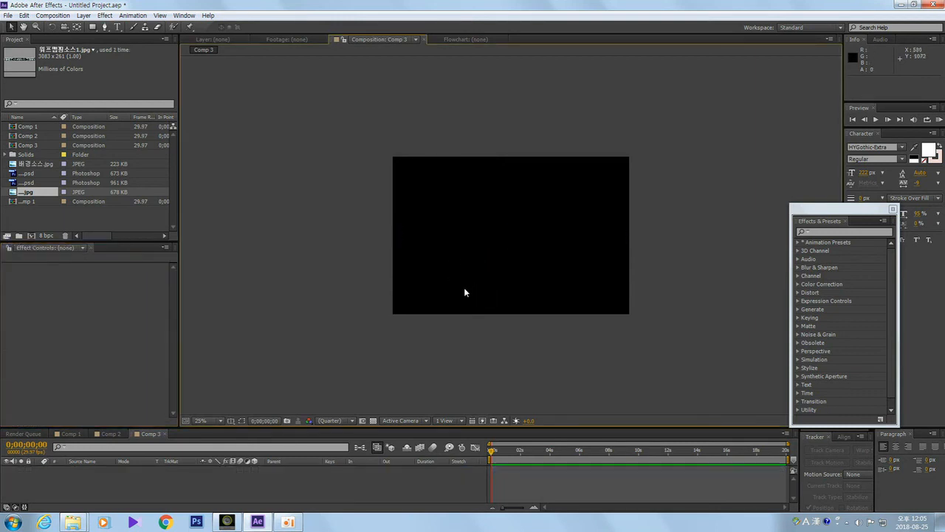
click(62, 285)
click(30, 194)
drag(30, 197, 164, 492)
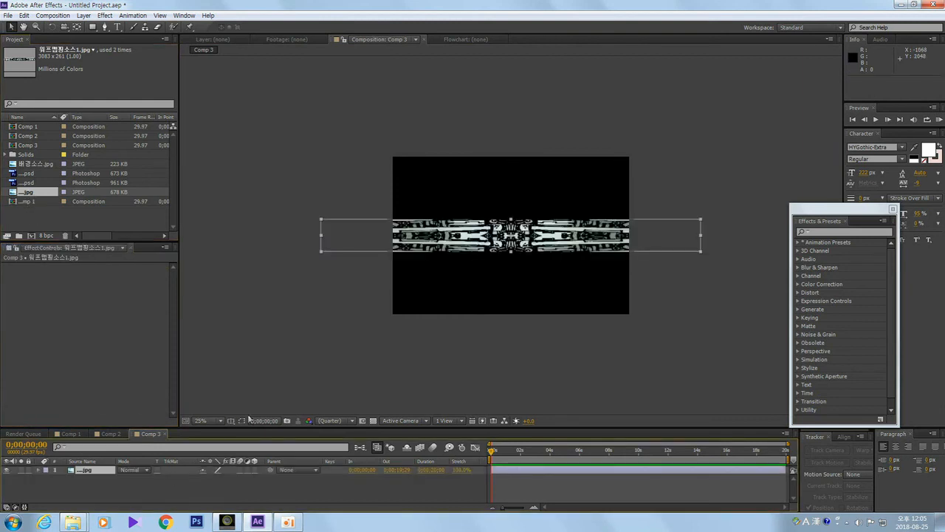
Scale the new ring texture layer to about 61% width and 51% height so that it spans the frame width
drag(321, 237, 399, 246)
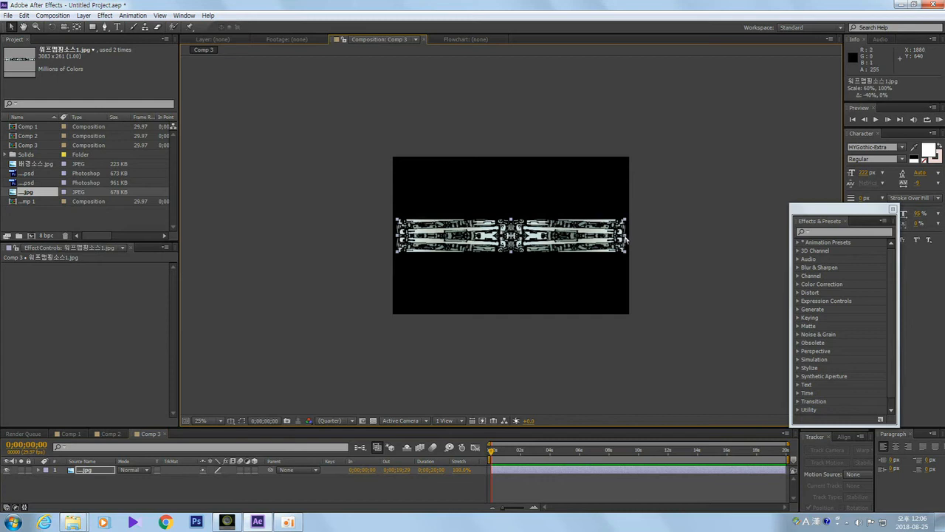
drag(511, 218, 509, 226)
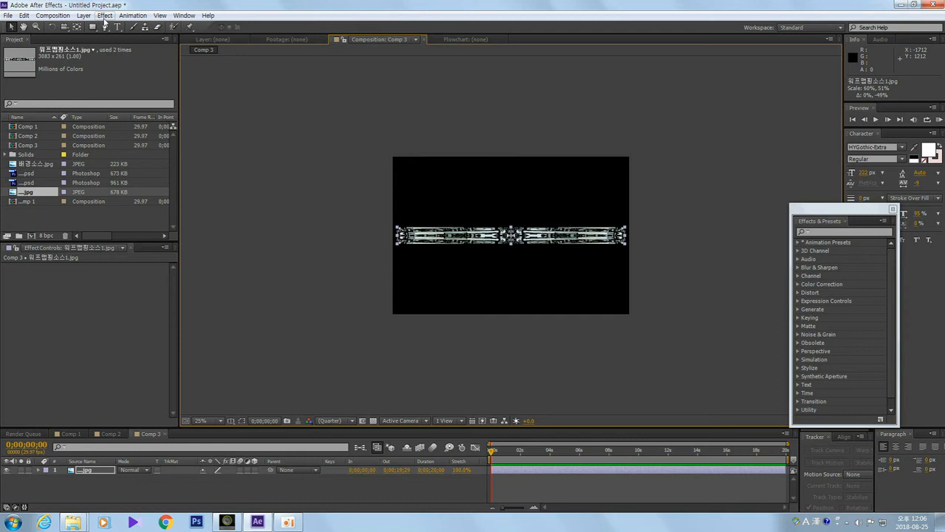
drag(396, 235, 396, 236)
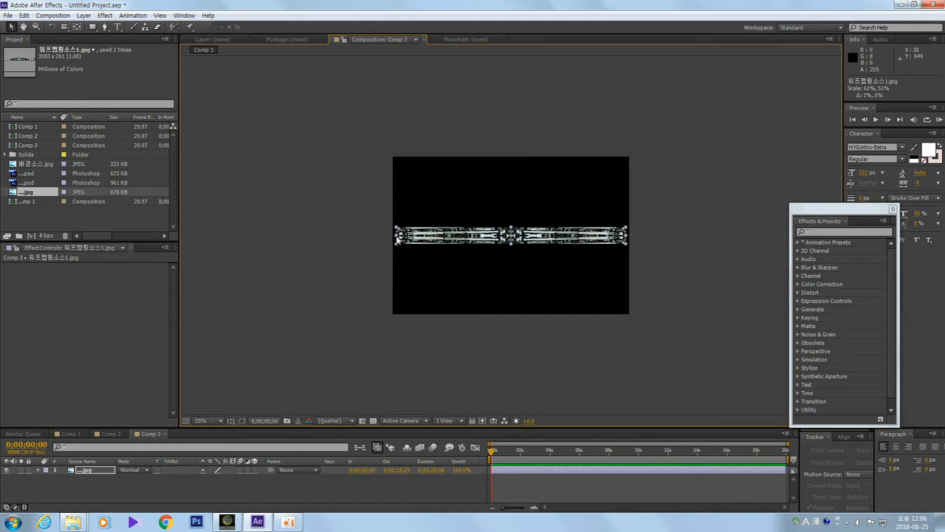
drag(626, 236, 627, 237)
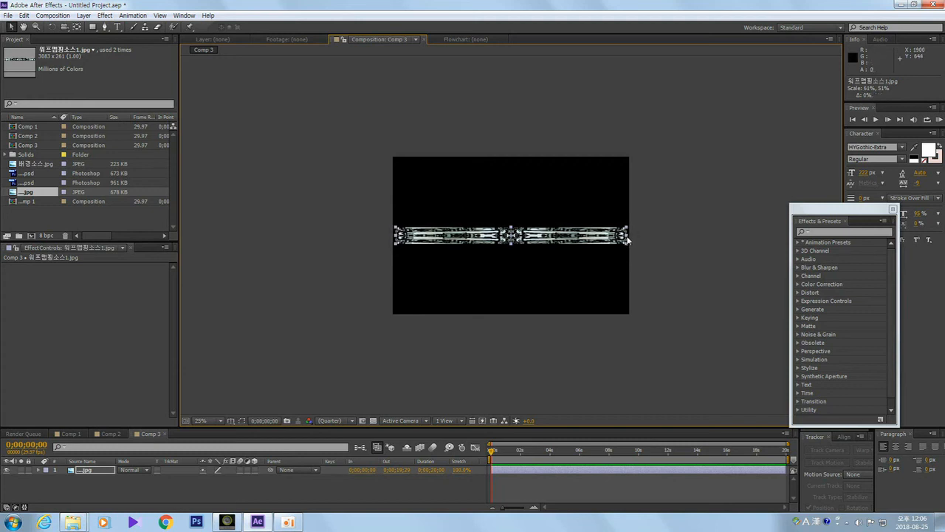
click(291, 289)
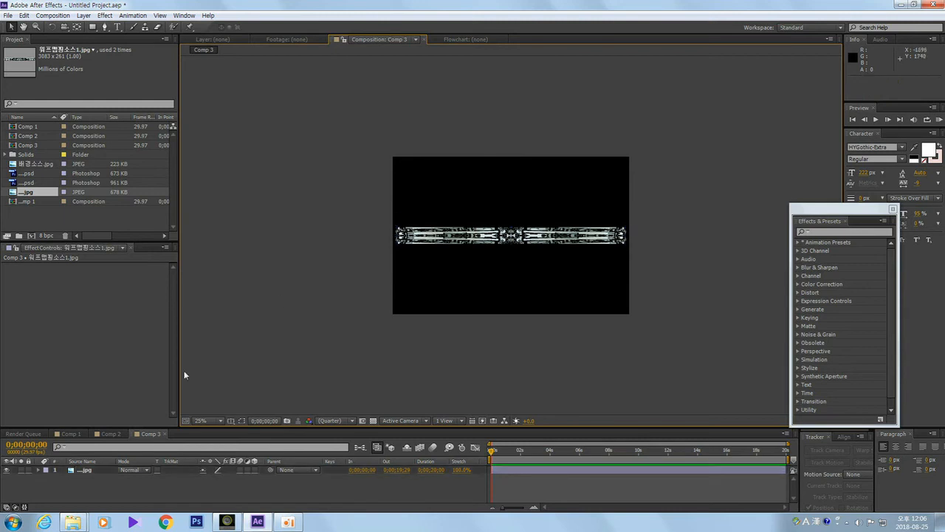
Pre-compose the scaled ring texture layer as 워프맵핑소스1.jpg Comp 2, moving all attributes into the new composition
drag(80, 472, 91, 474)
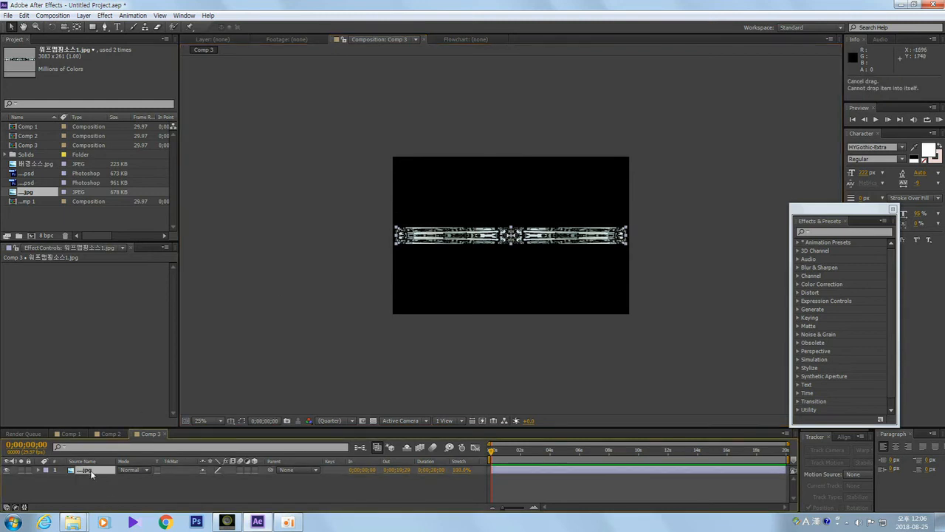
right_click(94, 472)
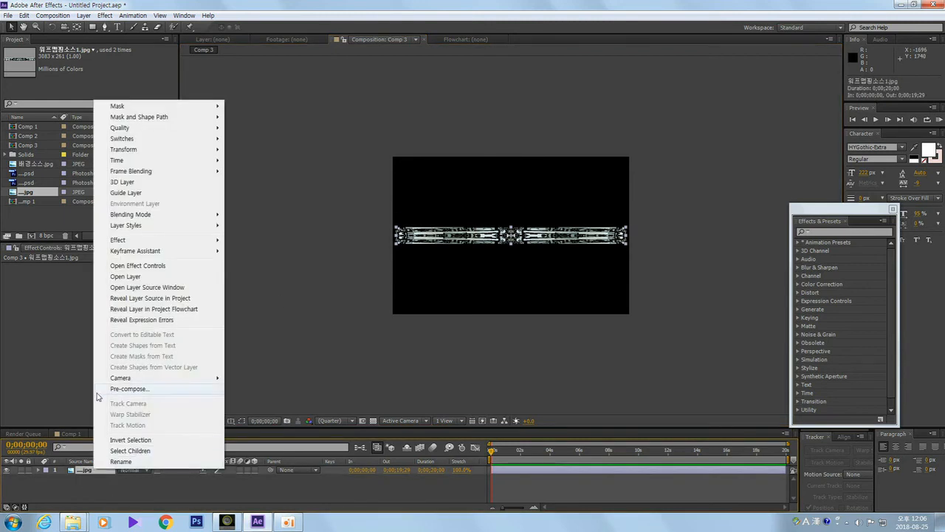
mouse_move(154, 246)
click(137, 389)
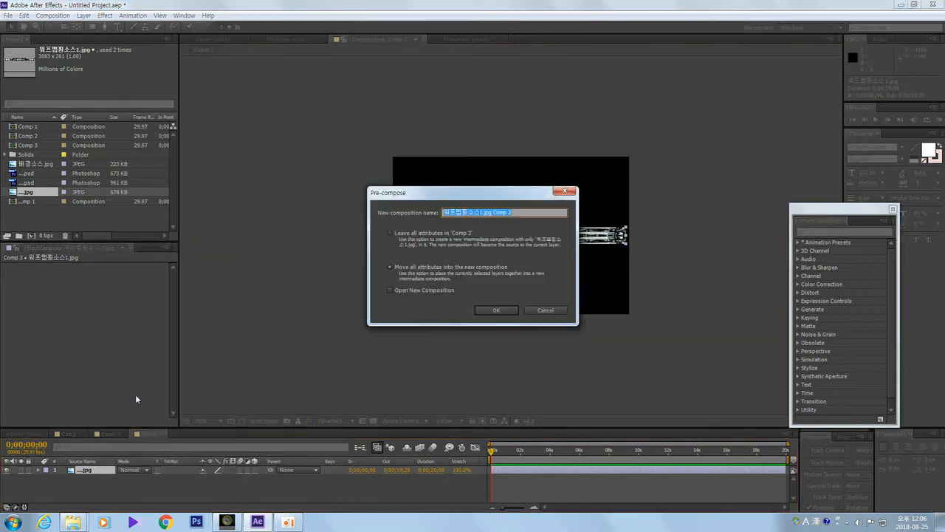
click(489, 310)
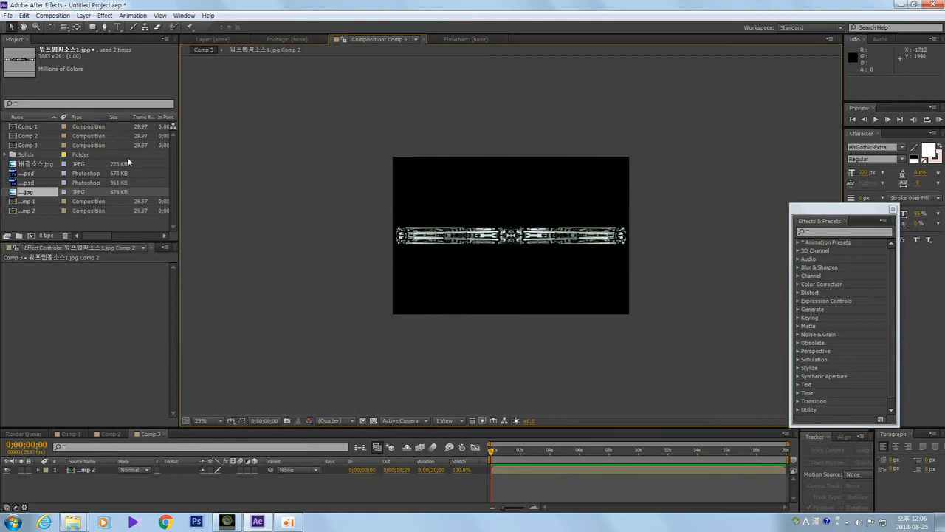
Apply CC Cylinder to the pre-composed ring layer, reveal its Rotation settings and try out Rotation X
click(86, 470)
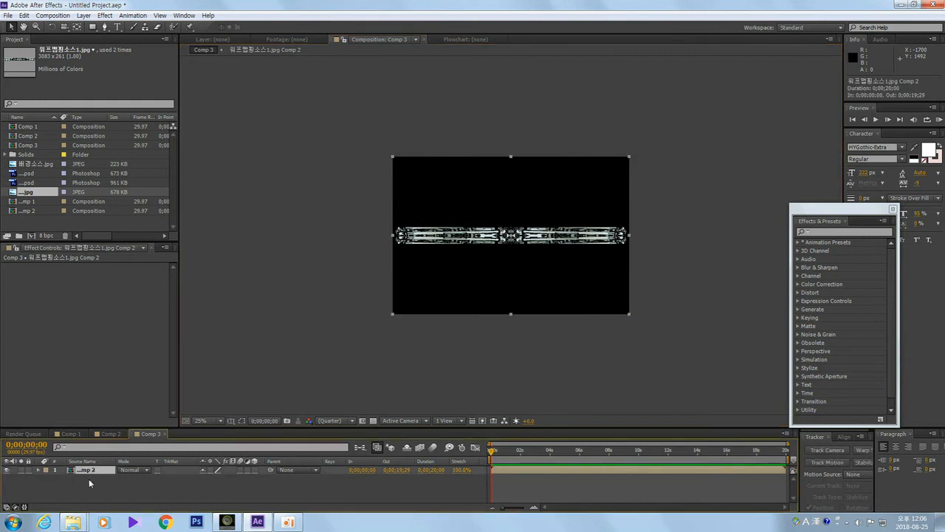
click(84, 16)
mouse_move(105, 16)
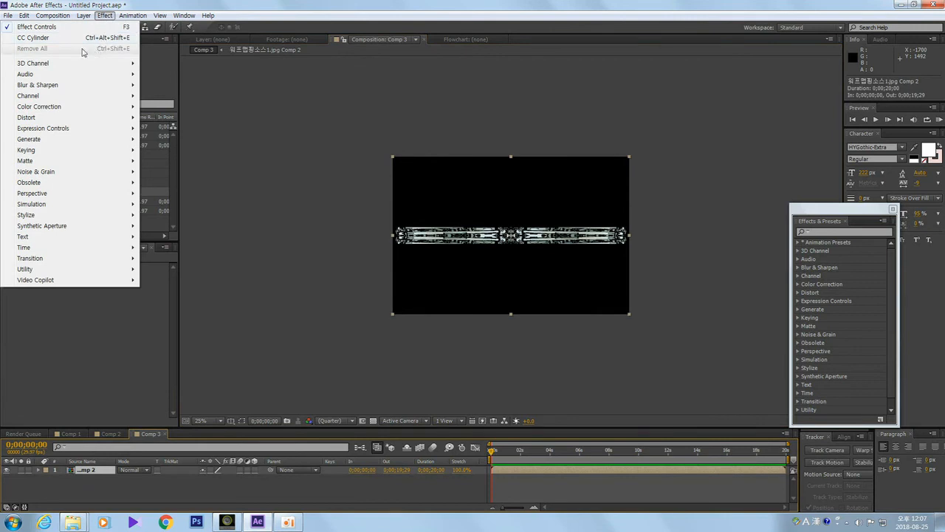
click(33, 37)
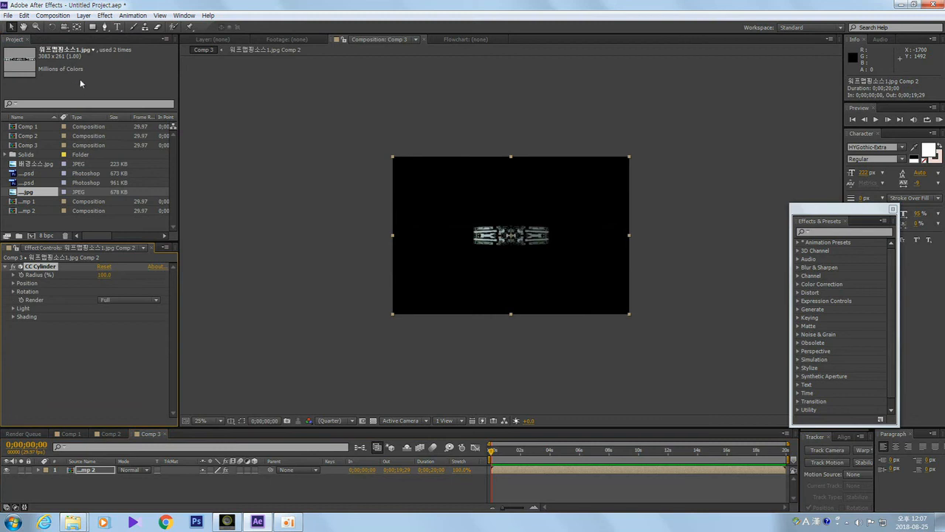
click(13, 292)
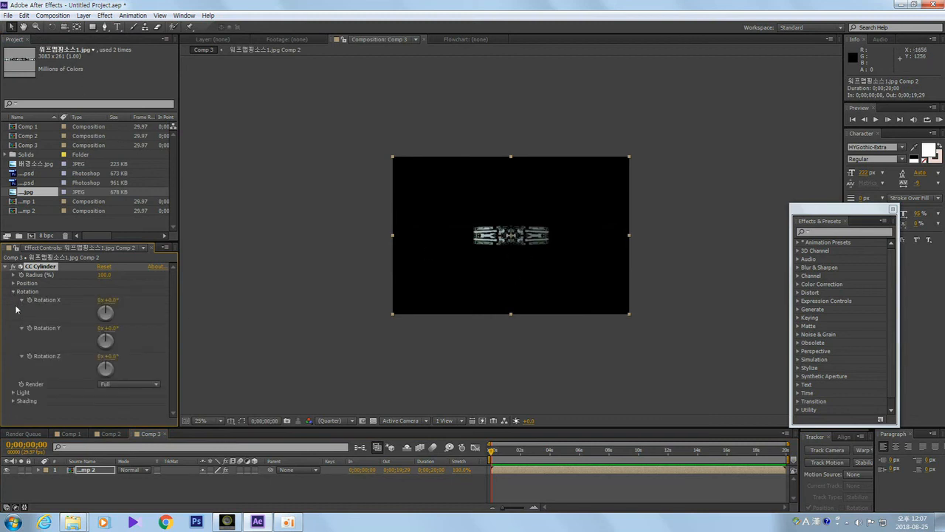
mouse_move(111, 300)
mouse_down()
mouse_move(139, 303)
mouse_move(86, 294)
mouse_move(121, 300)
mouse_move(103, 307)
mouse_move(89, 288)
mouse_move(148, 303)
mouse_move(109, 309)
mouse_move(125, 294)
mouse_move(85, 280)
mouse_move(94, 275)
mouse_move(123, 297)
mouse_up()
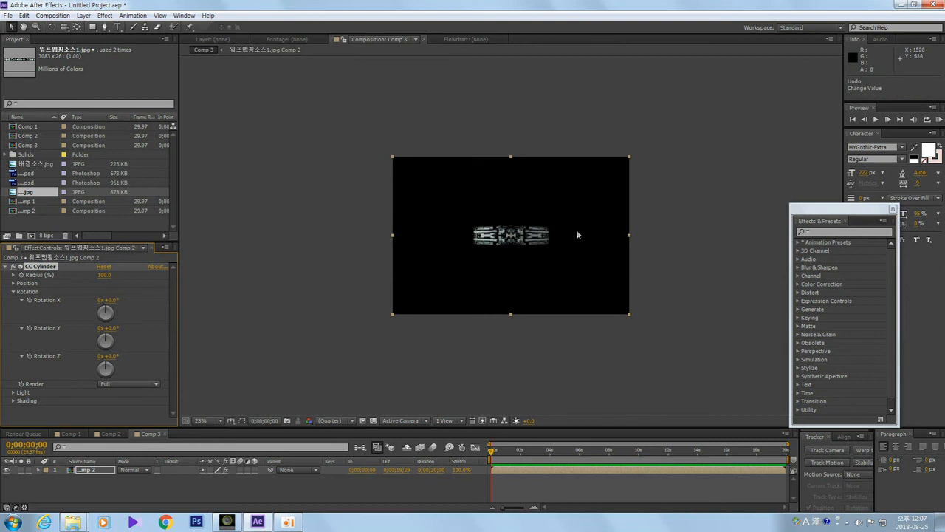
Stretch the ring layer to about 271% width and 134% height, checking it at 50° tilt before setting Rotation X to -1°
drag(630, 234, 832, 226)
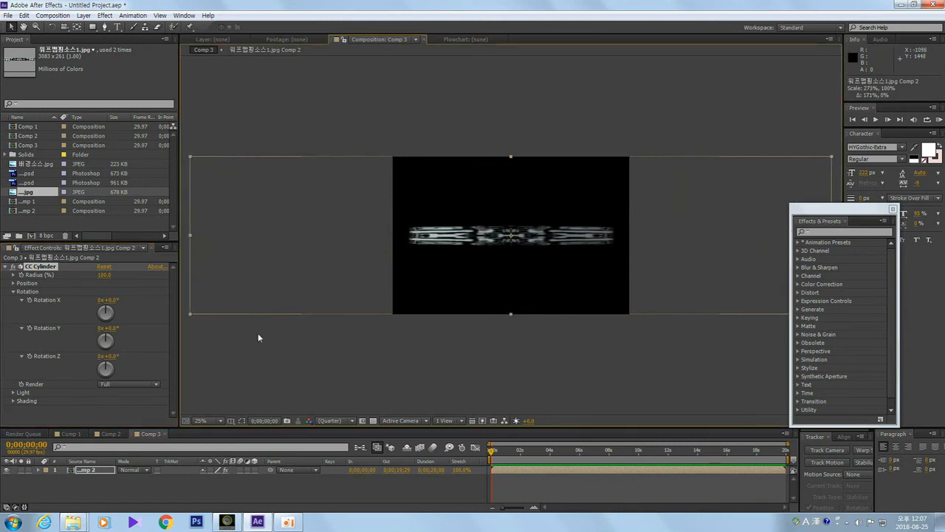
drag(110, 305, 151, 313)
drag(506, 158, 502, 129)
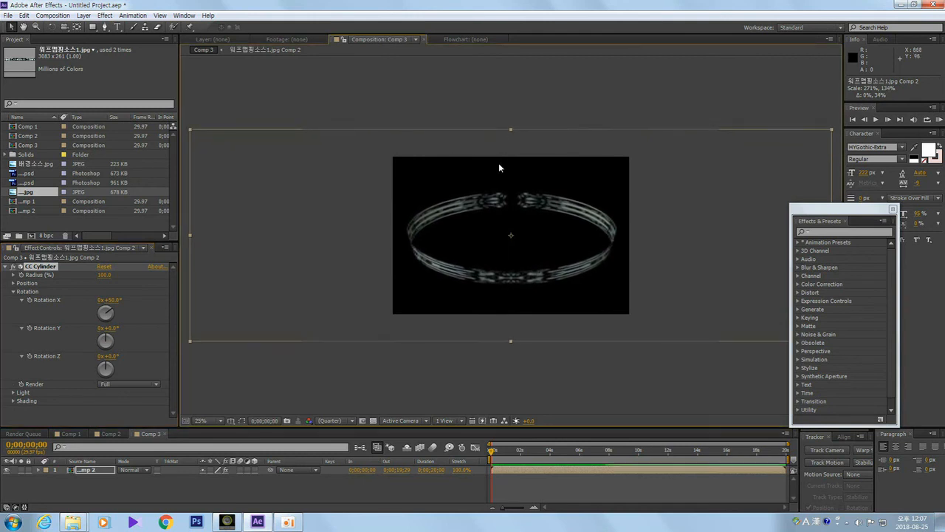
mouse_move(115, 304)
mouse_down()
mouse_move(78, 296)
mouse_move(108, 300)
mouse_up()
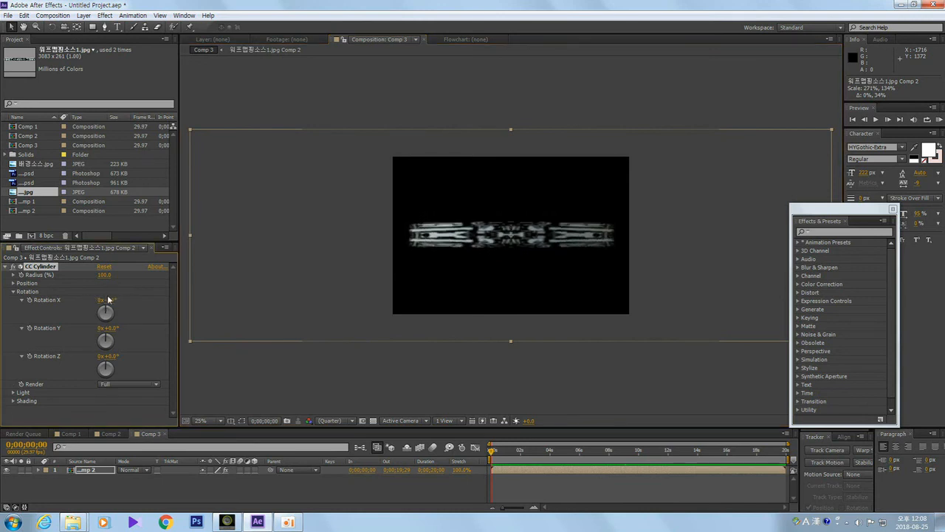
Compare with the finished ring in Comp 1 and the background in Comp 2, then reduce the Comp 3 ring layer's height scale to 81%
click(111, 434)
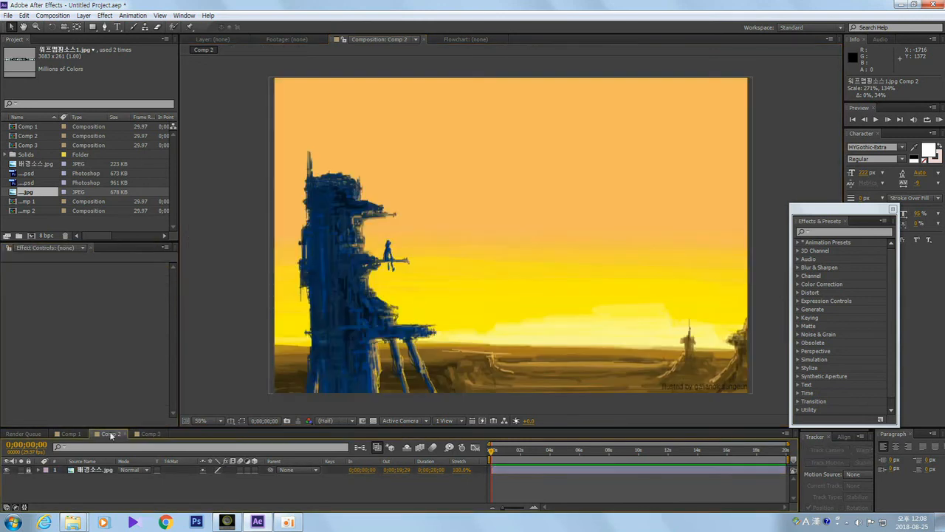
click(70, 434)
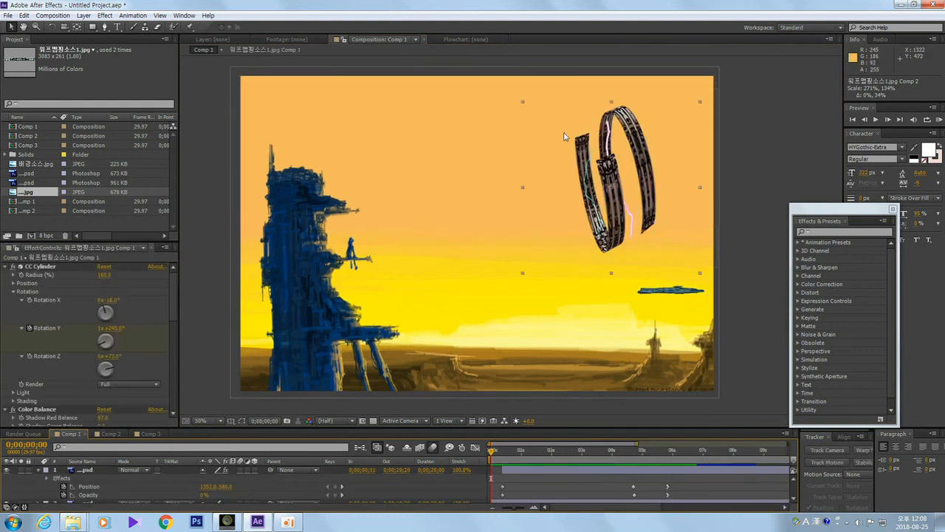
click(113, 435)
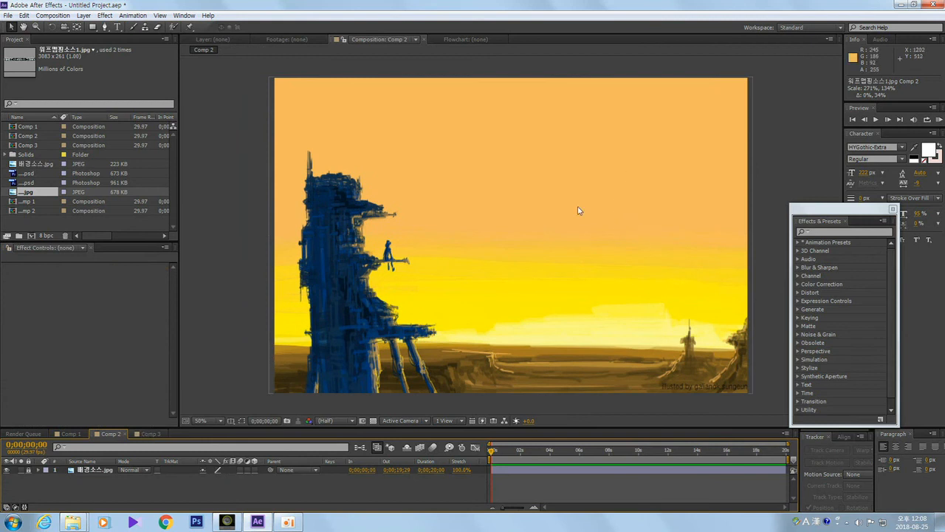
click(150, 434)
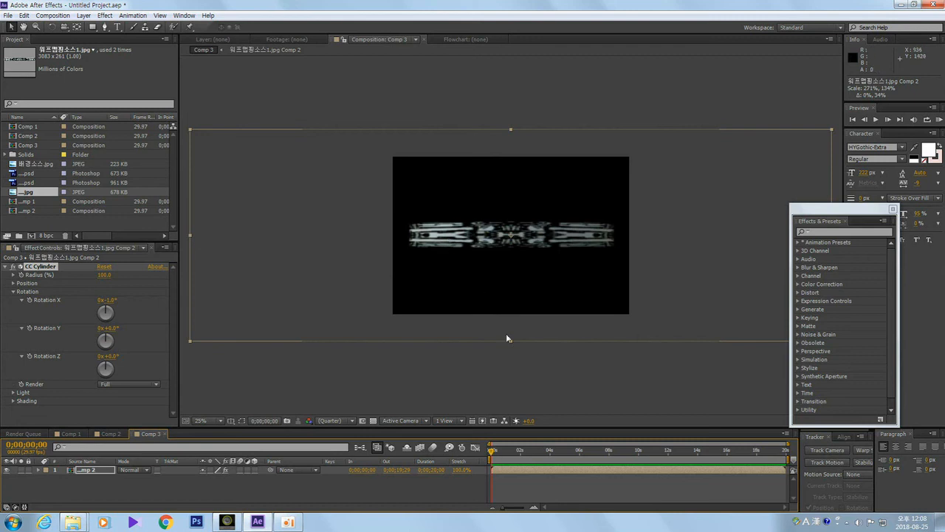
drag(511, 341, 511, 303)
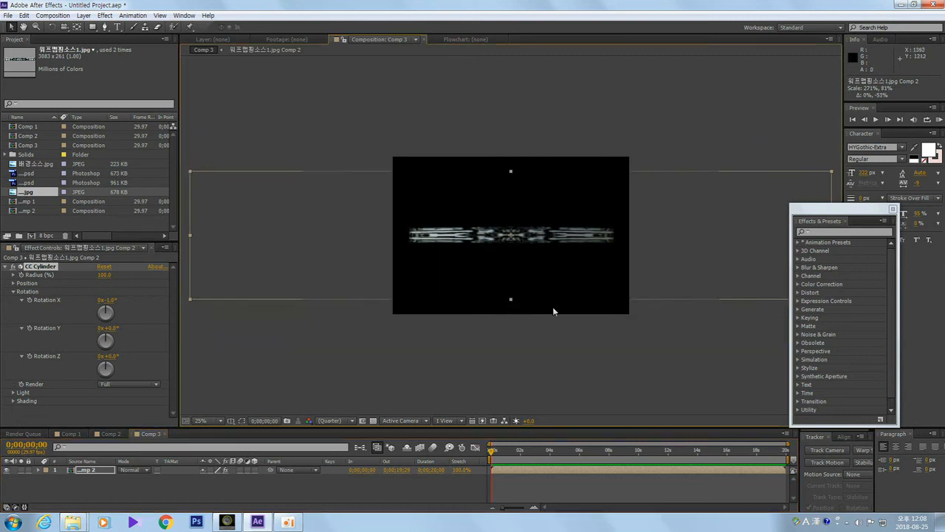
Move the floating Effects & Presets panel out of the way and tilt the ring to a CC Cylinder Rotation X of 20°
drag(801, 214, 861, 286)
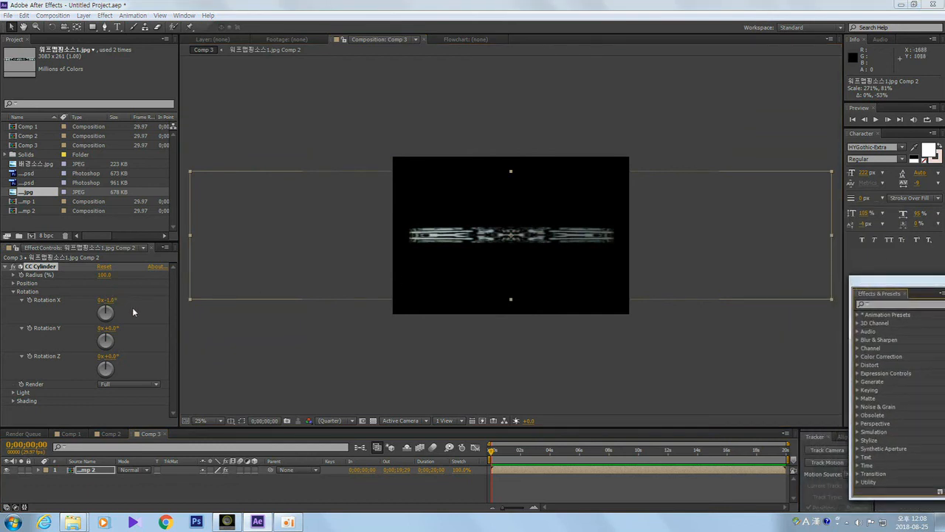
drag(113, 361, 107, 347)
key(ctrl+z)
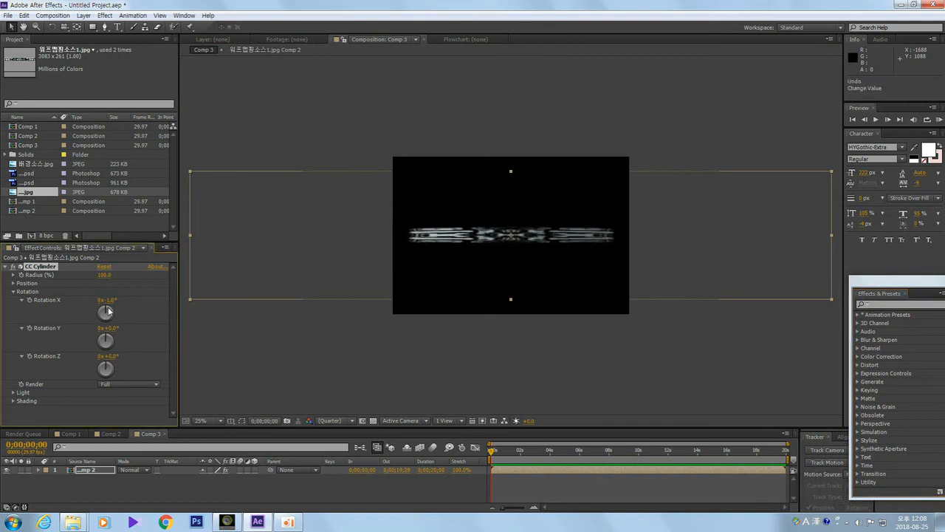
drag(115, 299, 122, 309)
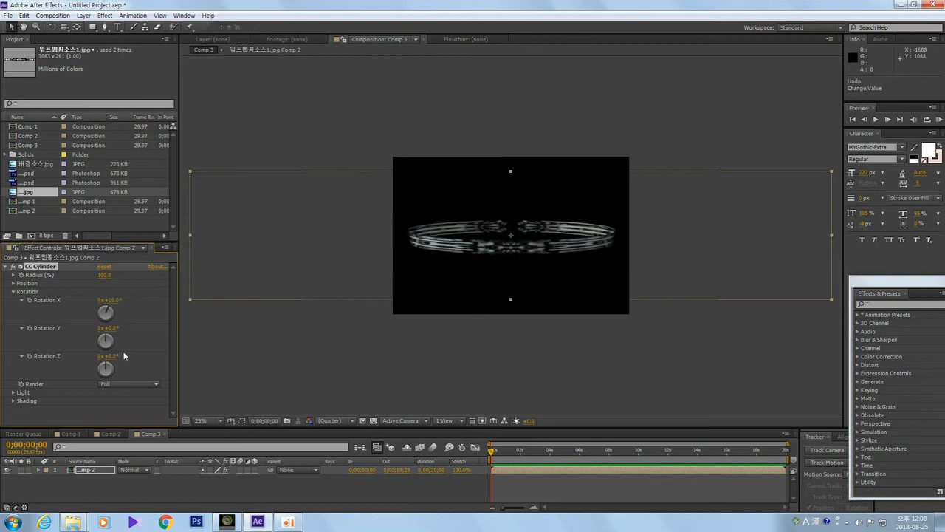
Turn the ring to a CC Cylinder Rotation Z of -113° and Rotation X of about 13°, leaving Rotation Y at 0°
drag(115, 358, 75, 372)
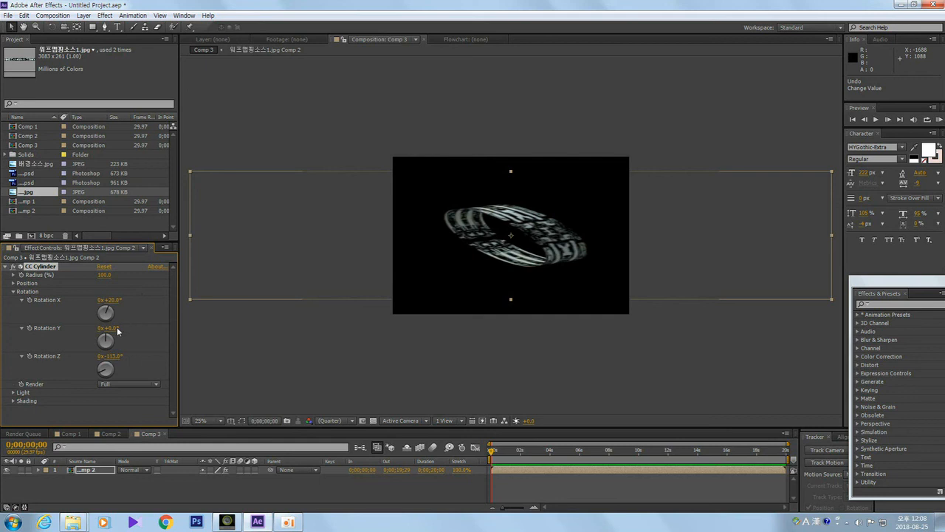
drag(112, 331, 133, 319)
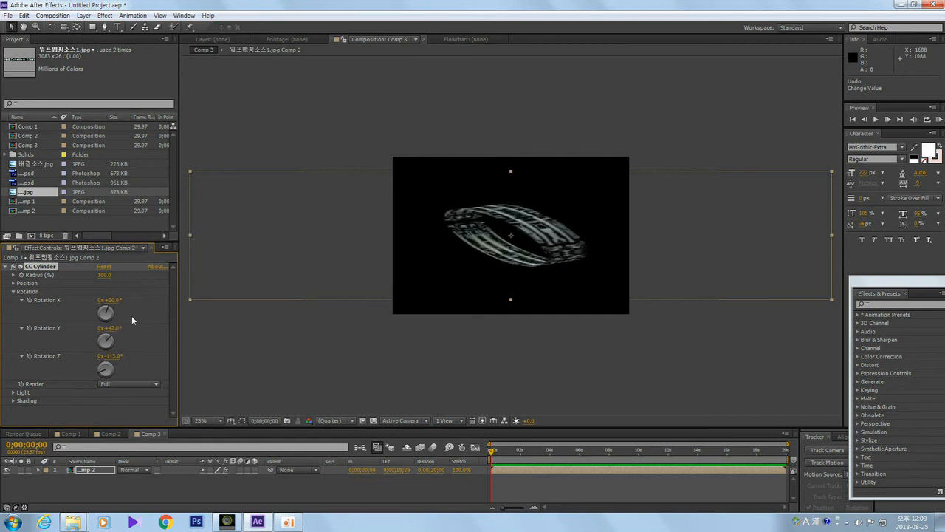
key(ctrl+z)
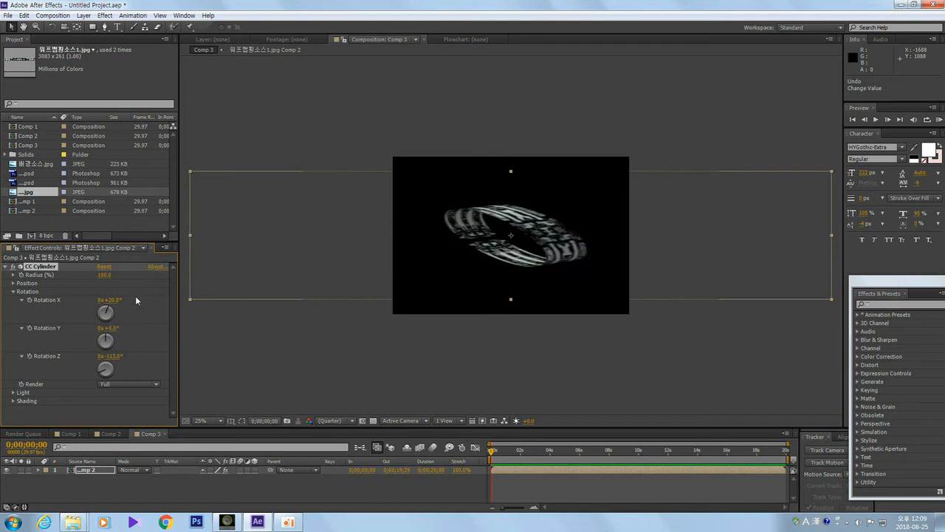
drag(109, 300, 110, 300)
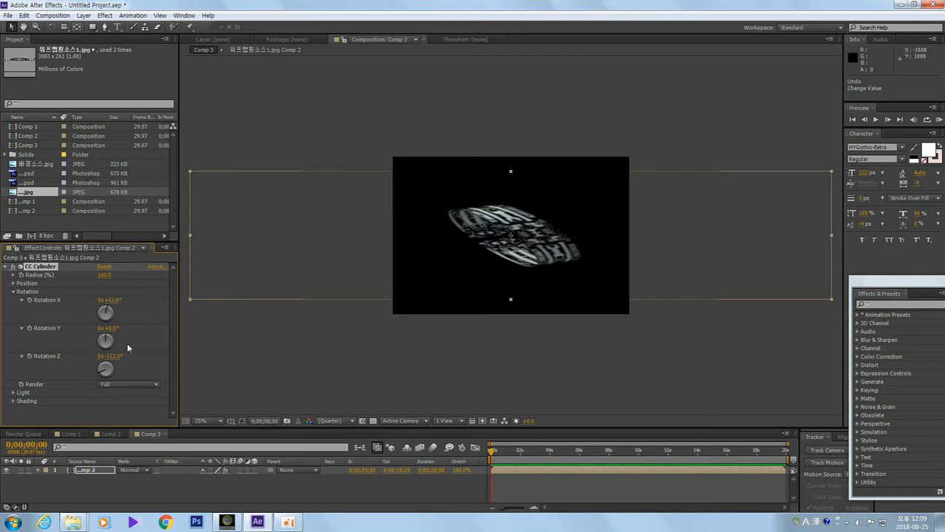
Scale the Comp 3 ring layer to 69% width and 149% height and move it to position 1016, 588
drag(187, 232, 429, 249)
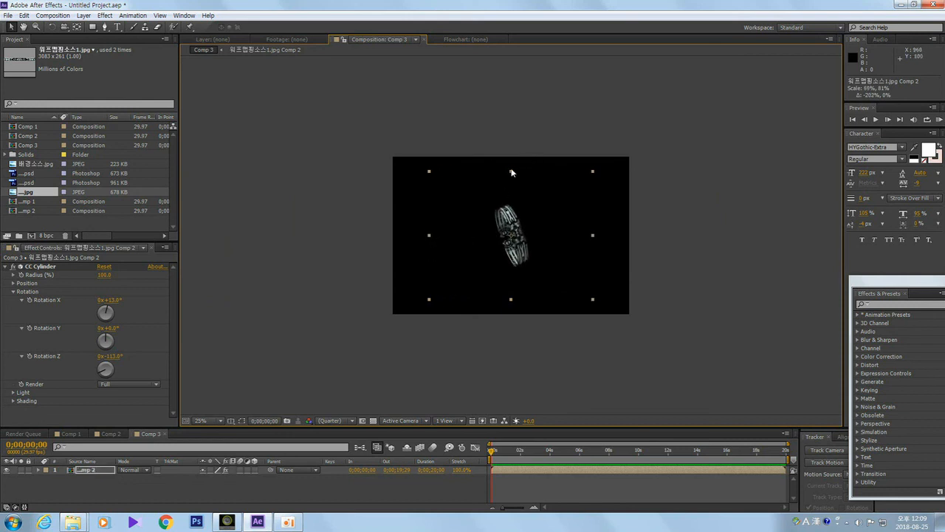
drag(511, 172, 490, 116)
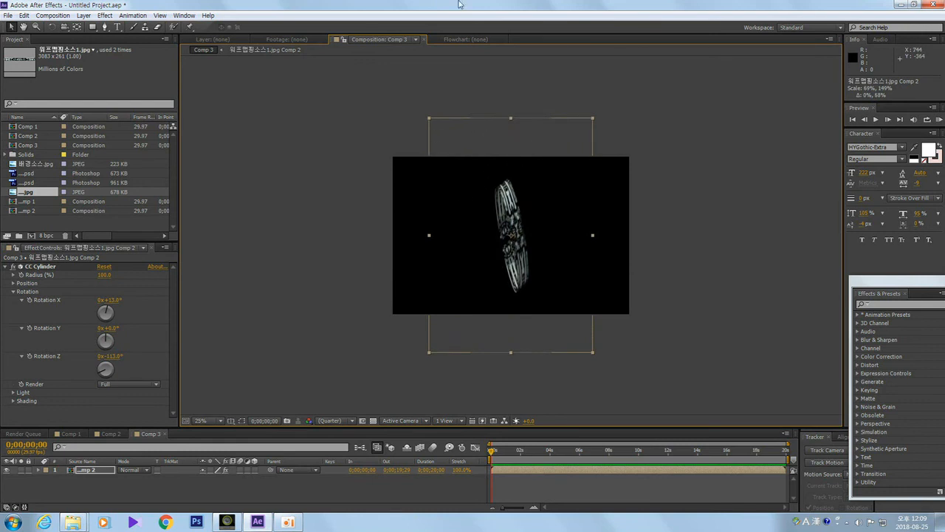
key(space)
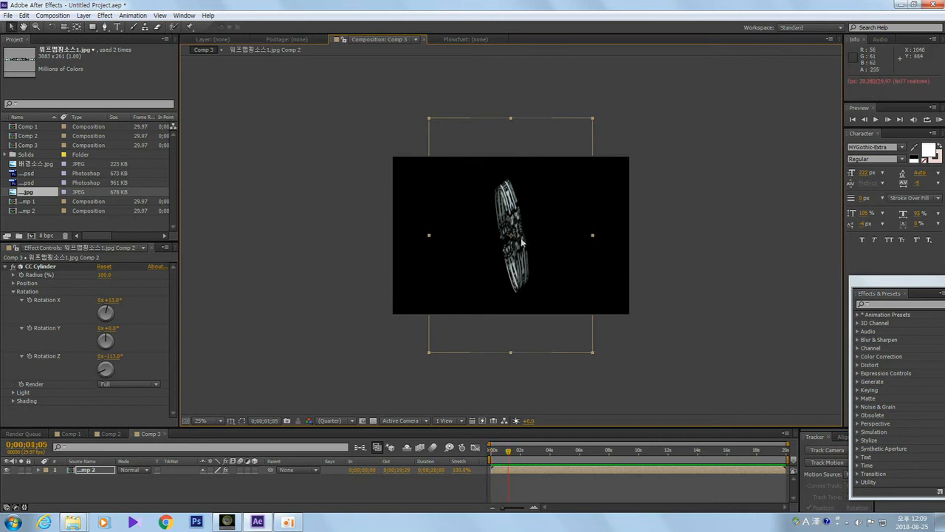
mouse_move(512, 244)
mouse_down()
mouse_move(505, 254)
mouse_move(514, 236)
mouse_up()
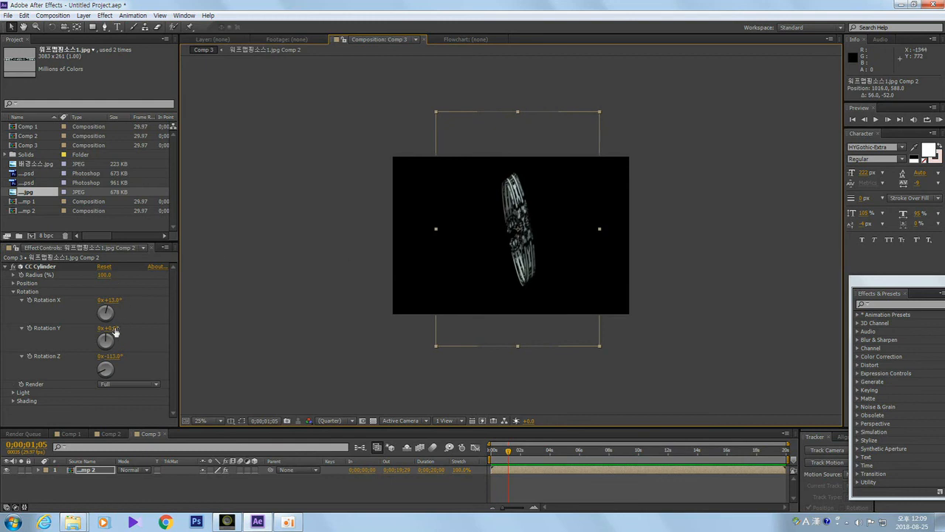
Try spinning the ring back and forth with CC Cylinder Rotation Y, and undo the change
drag(112, 329, 122, 328)
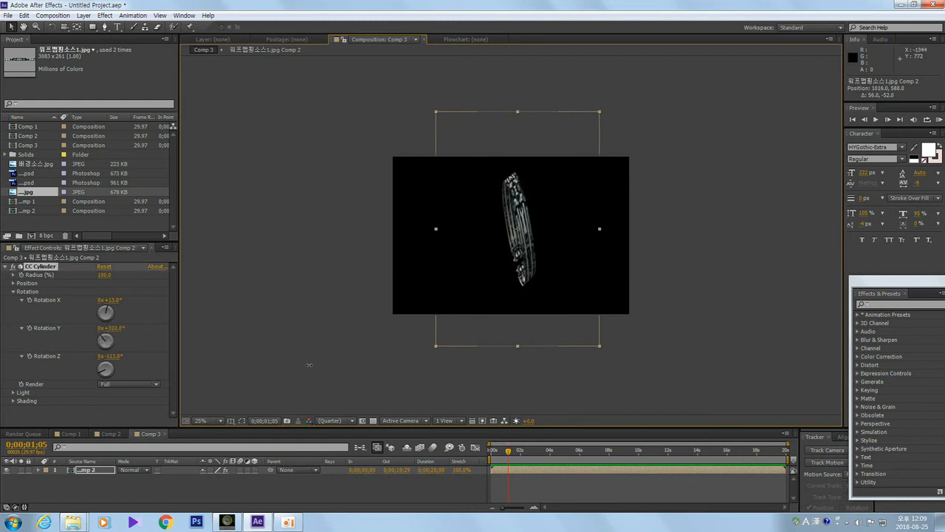
drag(331, 375, 341, 381)
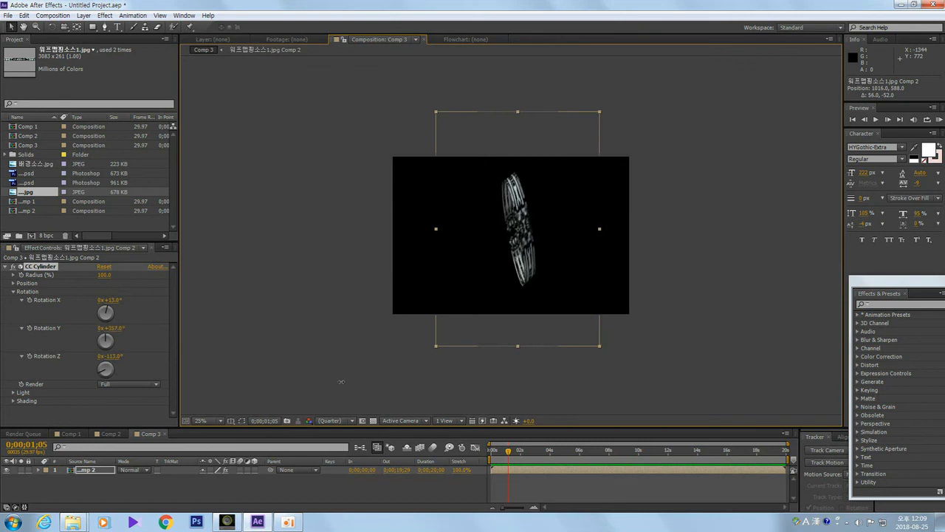
drag(229, 354, 167, 355)
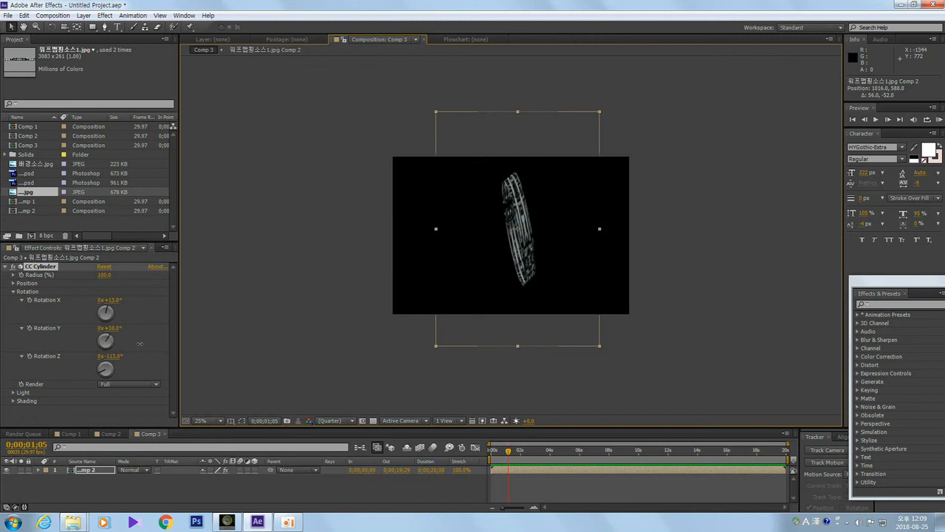
drag(144, 343, 195, 343)
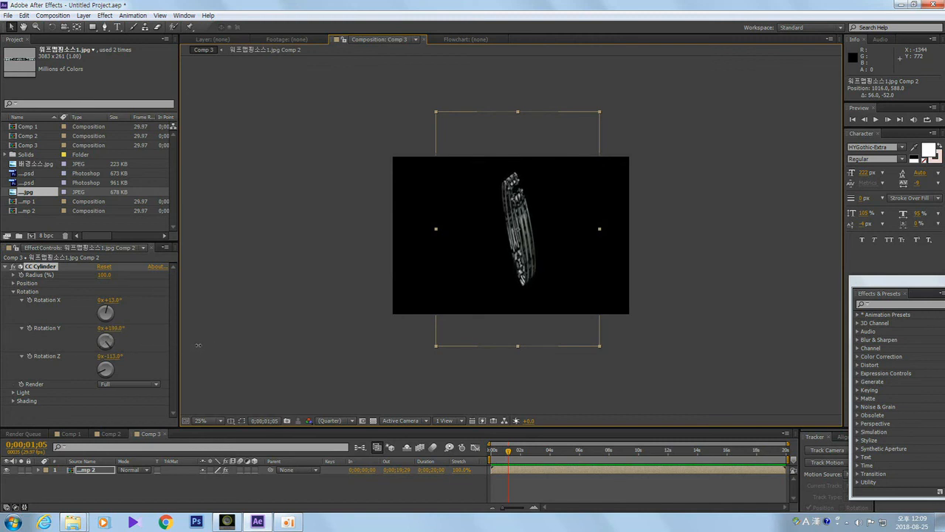
drag(190, 345, 181, 346)
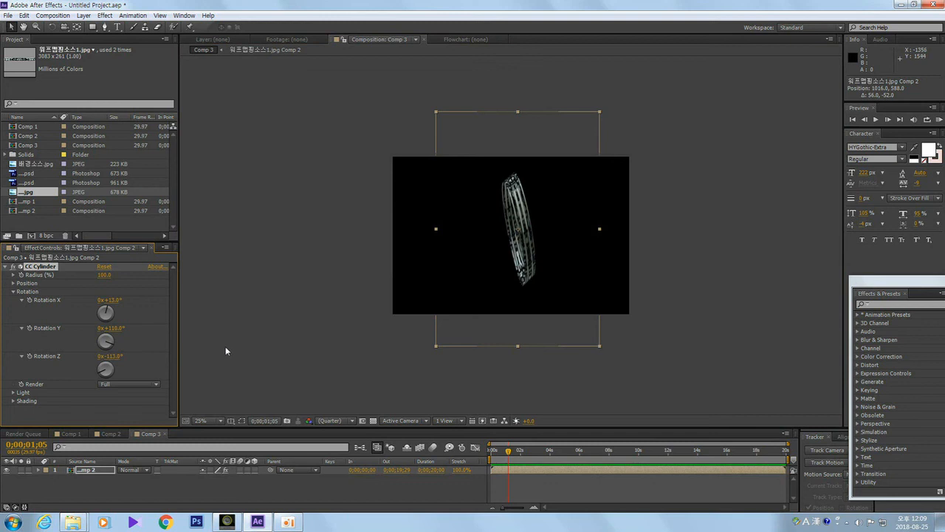
key(ctrl+z)
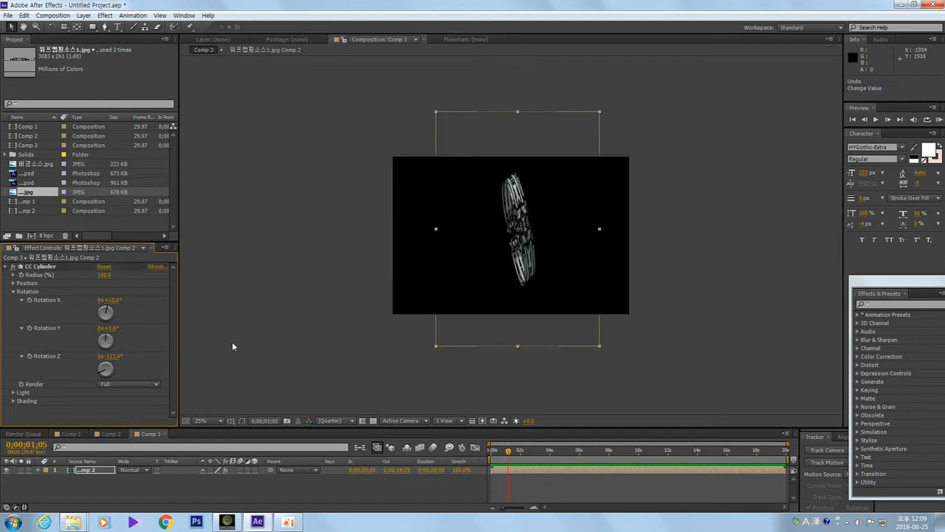
Copy the ring layer from Comp 3 into Comp 2 above the sunset background and move it to position 1352, 546
click(265, 488)
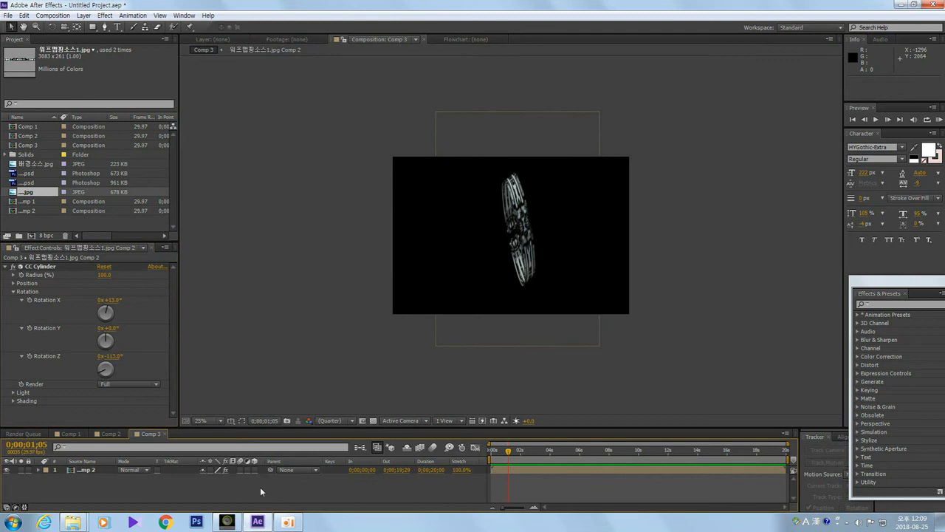
click(90, 470)
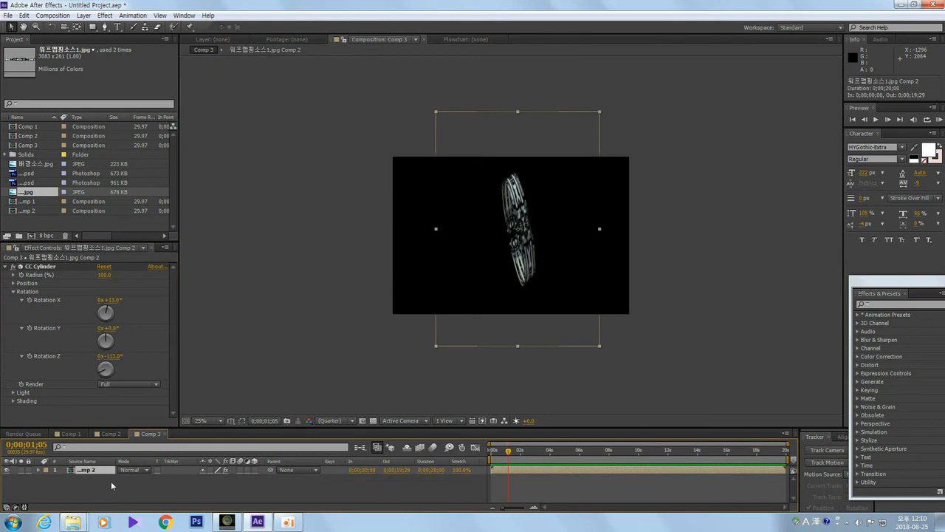
key(ctrl+c)
click(111, 435)
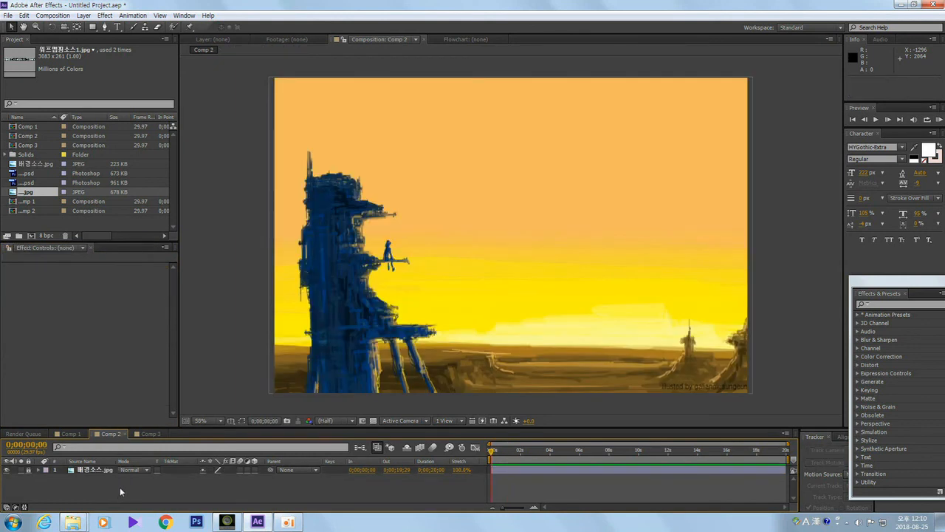
key(ctrl+v)
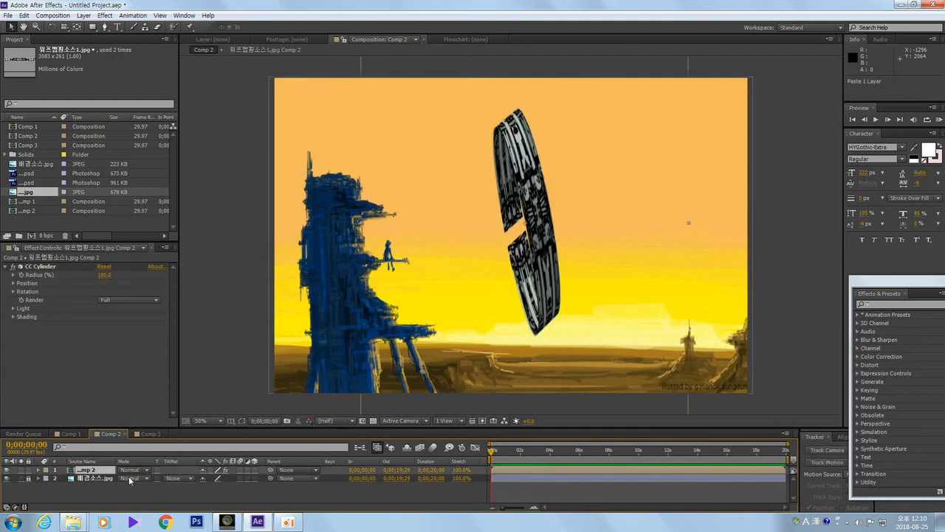
drag(546, 278, 622, 273)
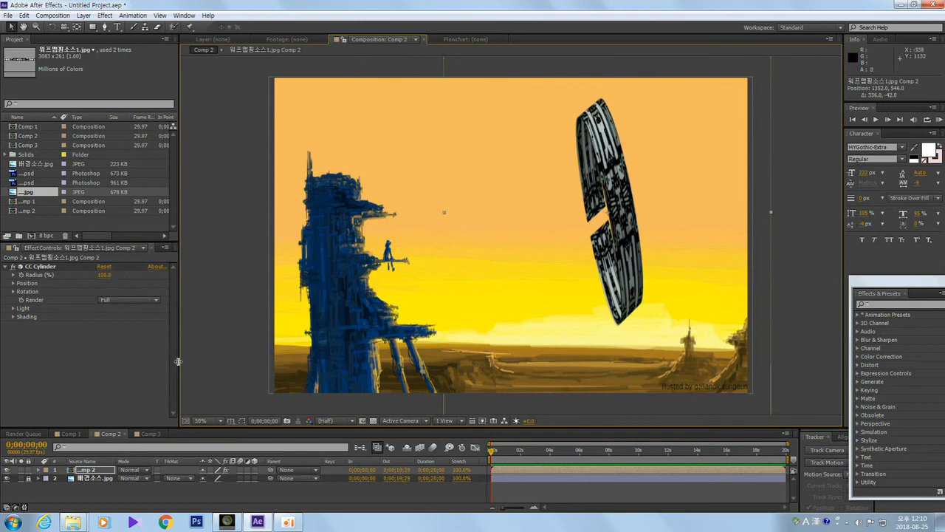
Compare with the finished ring in Comp 1, then shrink the Comp 2 ring to 40% width and 98% height in the upper-right sky
click(66, 434)
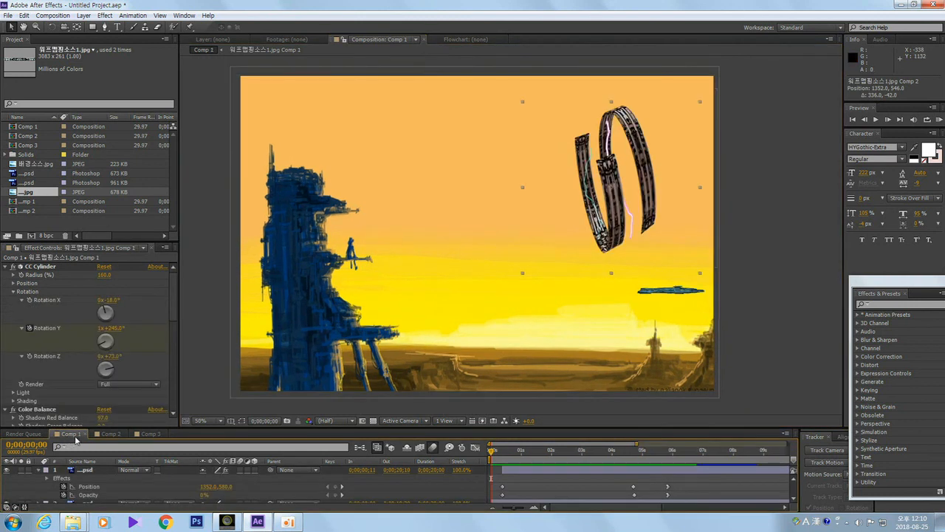
click(110, 436)
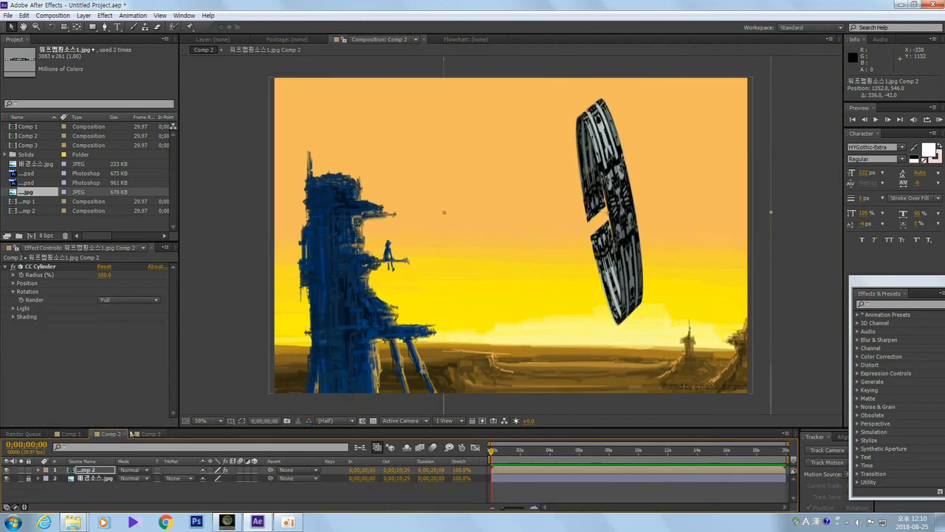
key(comma)
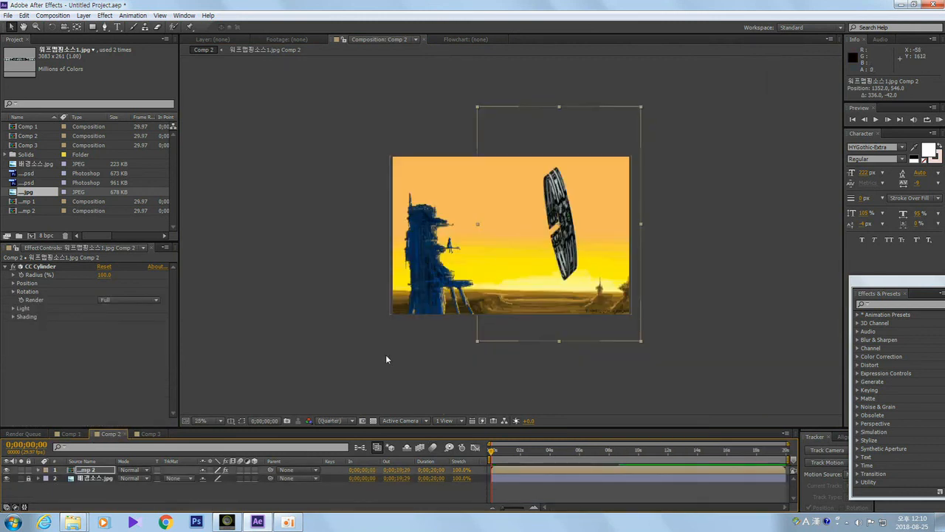
drag(479, 225, 485, 225)
drag(558, 108, 565, 150)
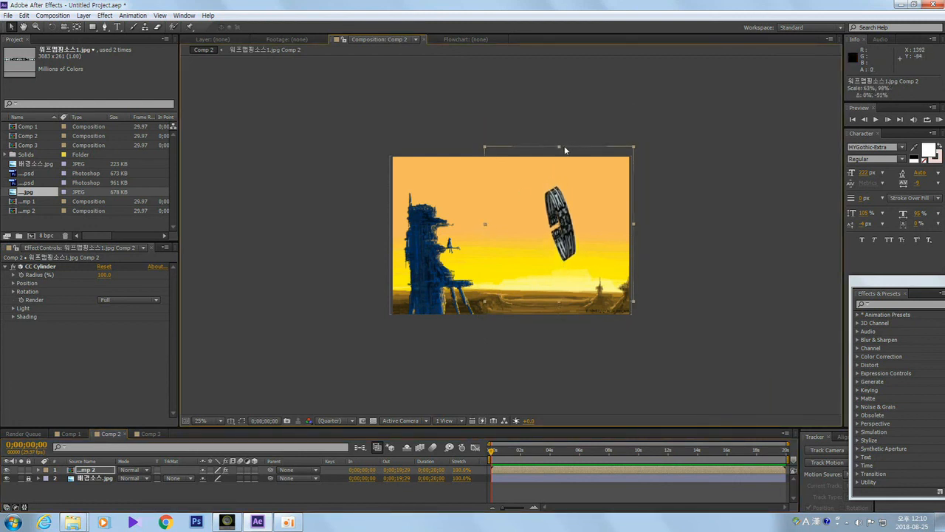
drag(485, 226, 545, 210)
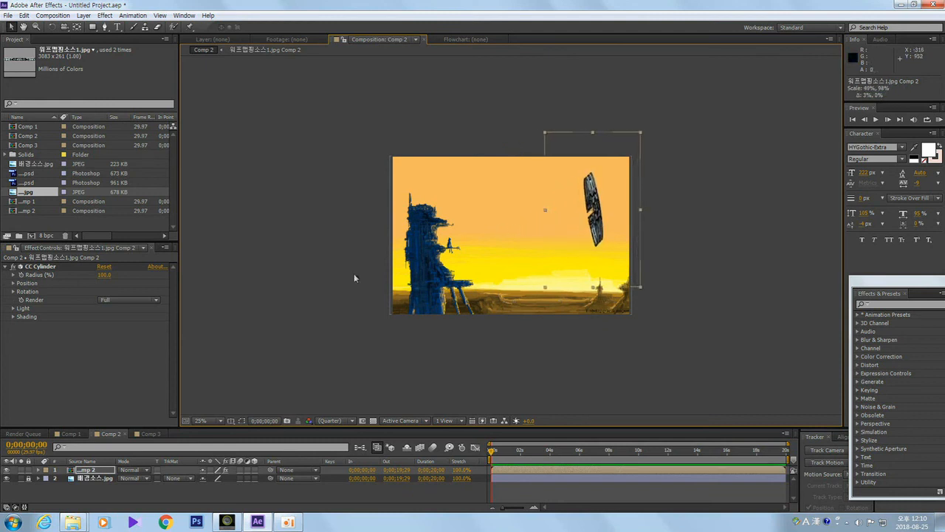
Set the Comp 2 ring's CC Cylinder Rotation X to 23°, keeping Rotation Y at 0°, and nudge it to position 1644, 394
click(13, 291)
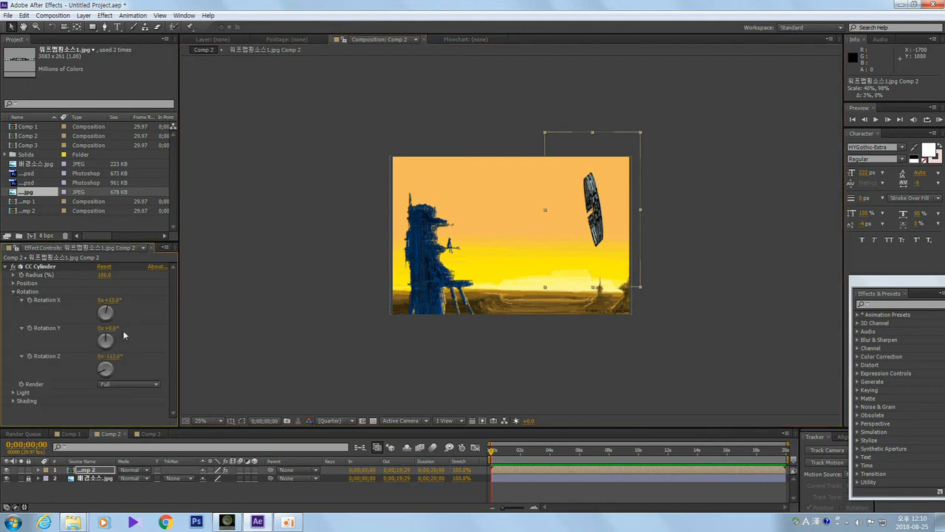
drag(113, 303, 118, 307)
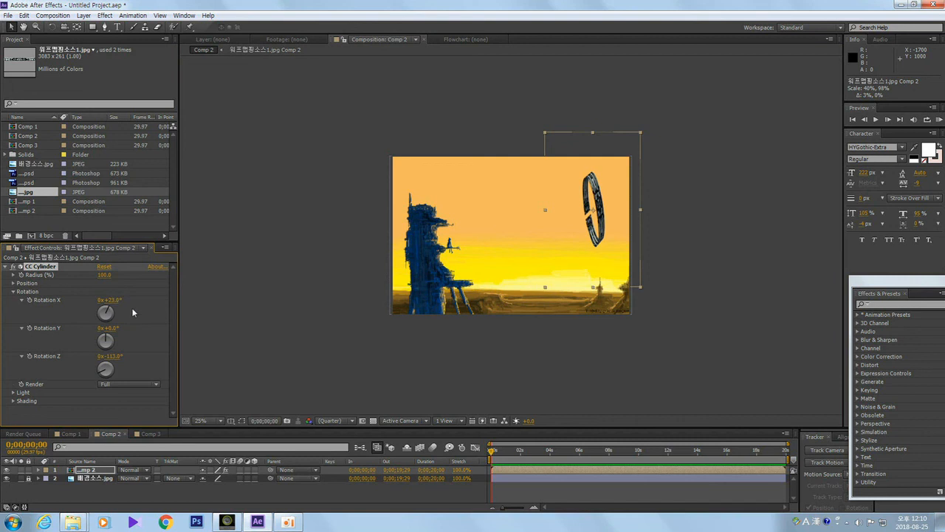
drag(112, 328, 70, 330)
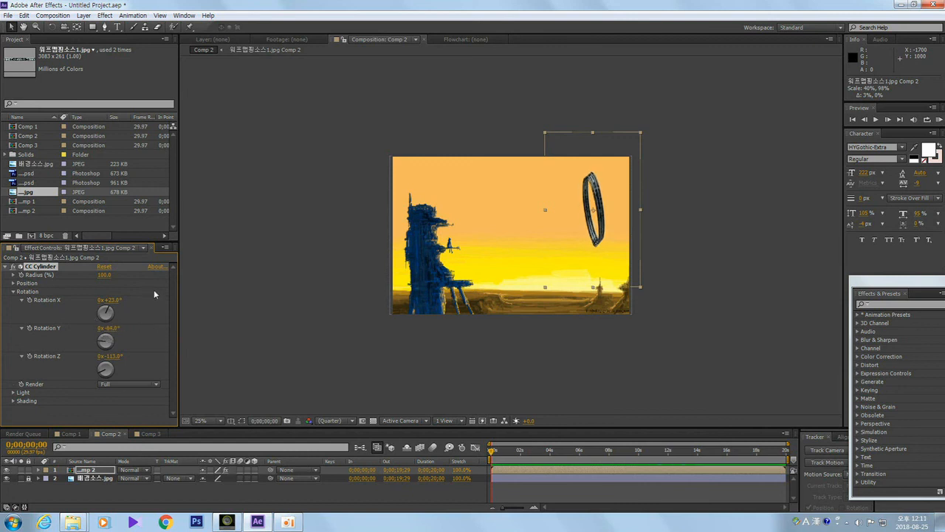
key(ctrl+z)
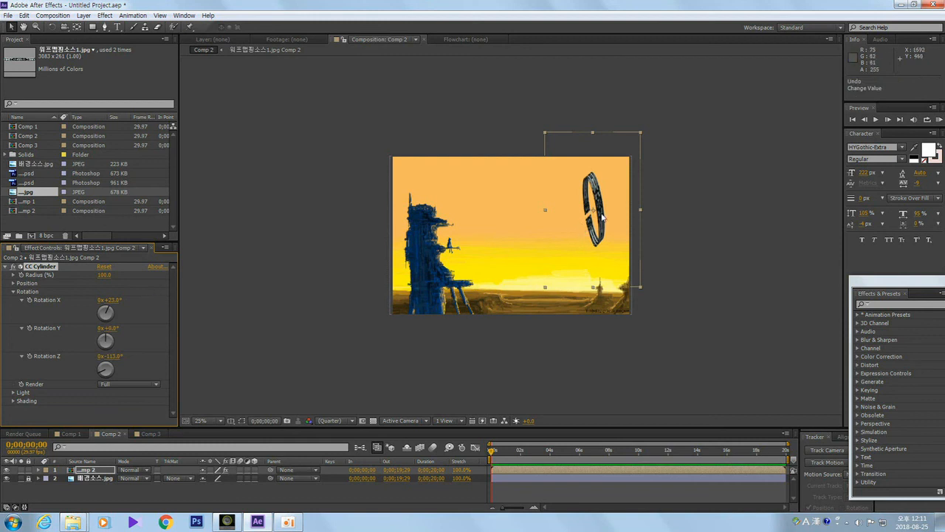
drag(601, 216, 606, 209)
Keyframe the Comp 2 ring's CC Cylinder Rotation Y at 0° on the first frame and with a new number of revolutions at 15 seconds
drag(426, 427, 427, 384)
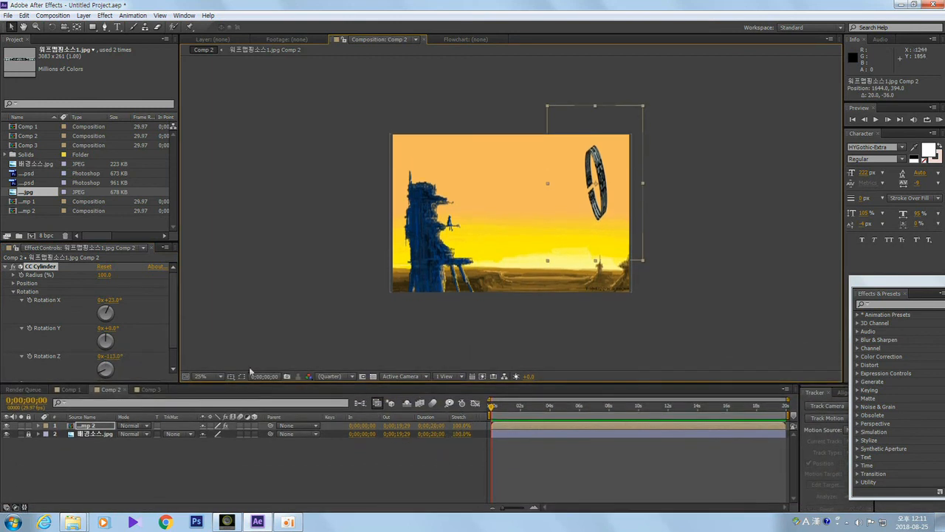
click(30, 328)
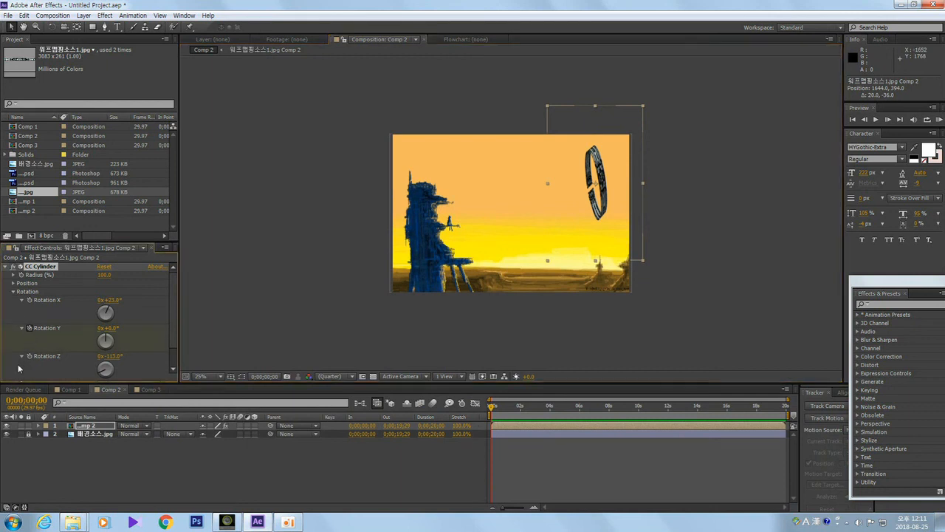
click(495, 409)
drag(495, 408, 700, 422)
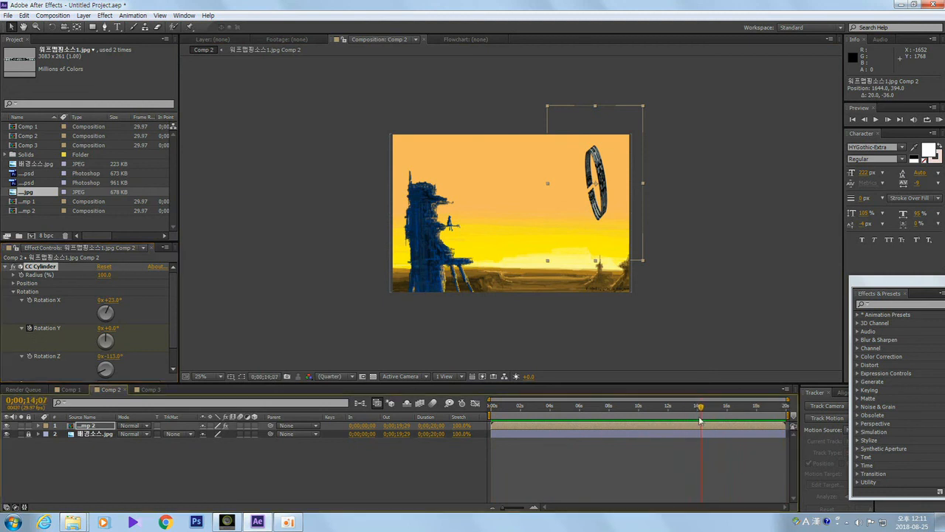
click(36, 402)
text(1500)
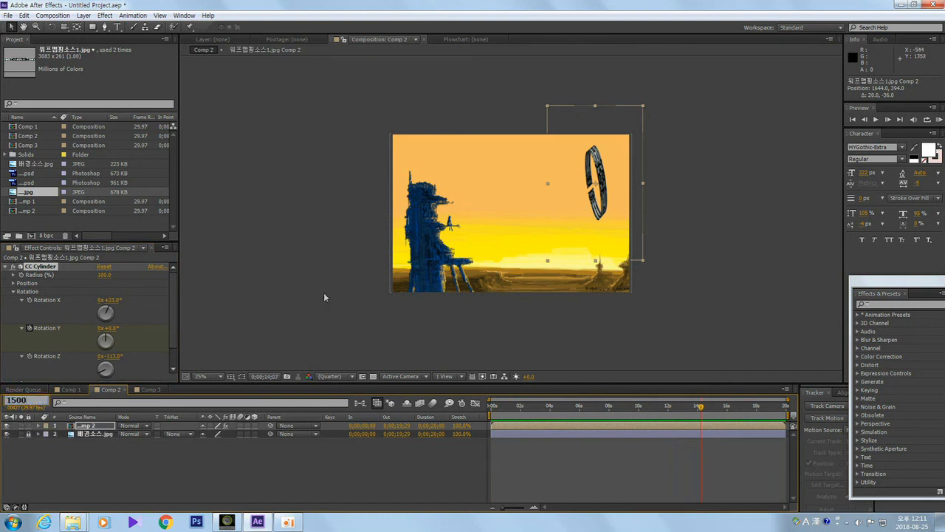
key(Return)
click(377, 468)
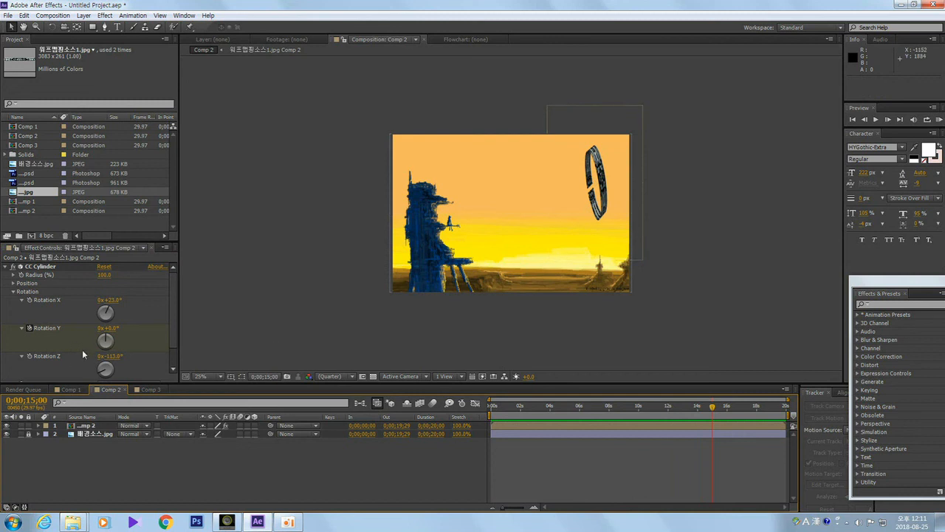
click(102, 328)
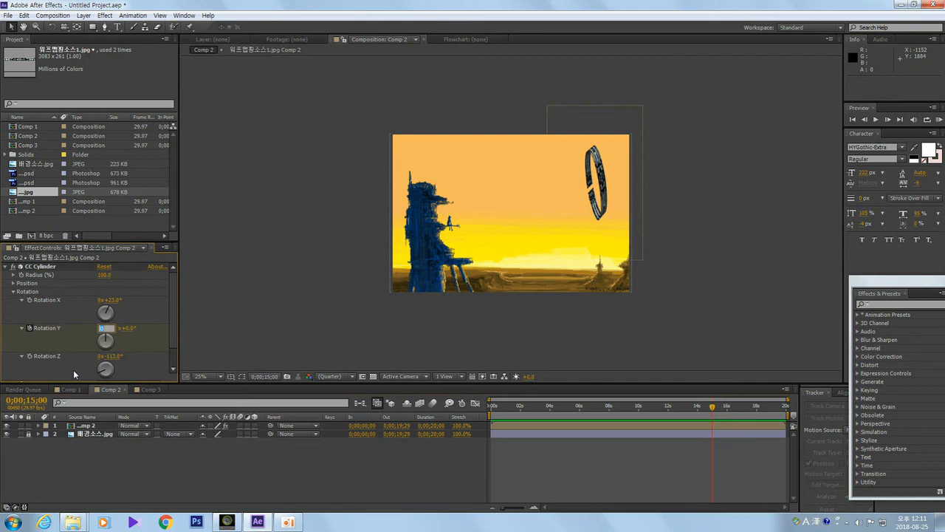
click(212, 468)
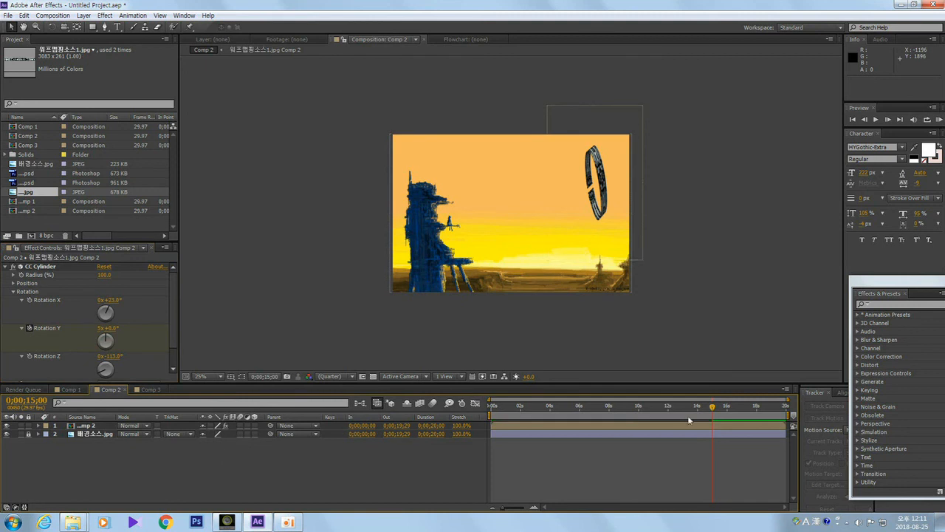
Scrub through the ring's rotation in Comp 2 and compare it with the rings in Comp 1 and Comp 3
drag(712, 406, 468, 452)
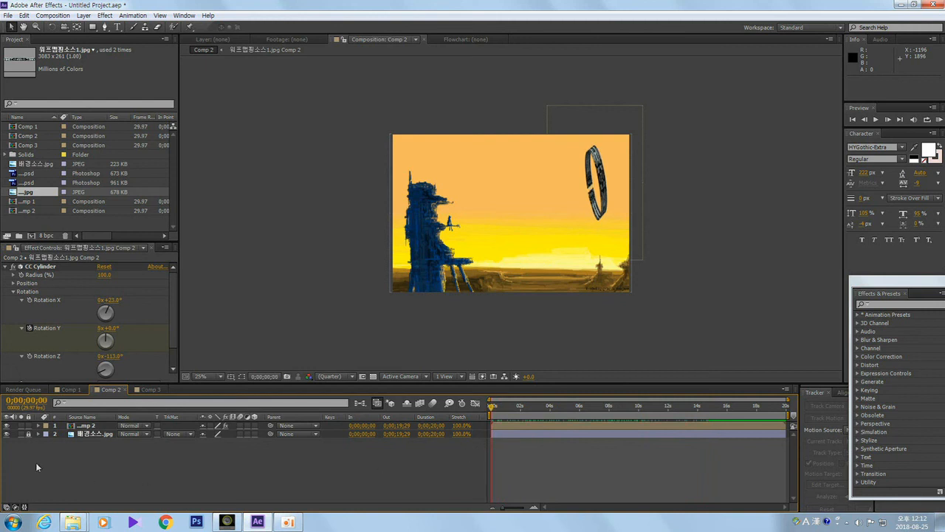
click(88, 427)
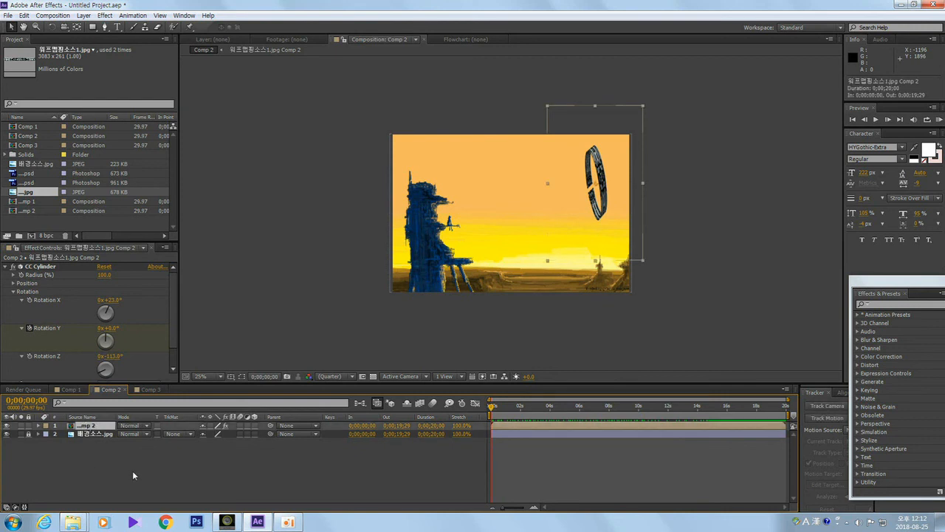
click(71, 389)
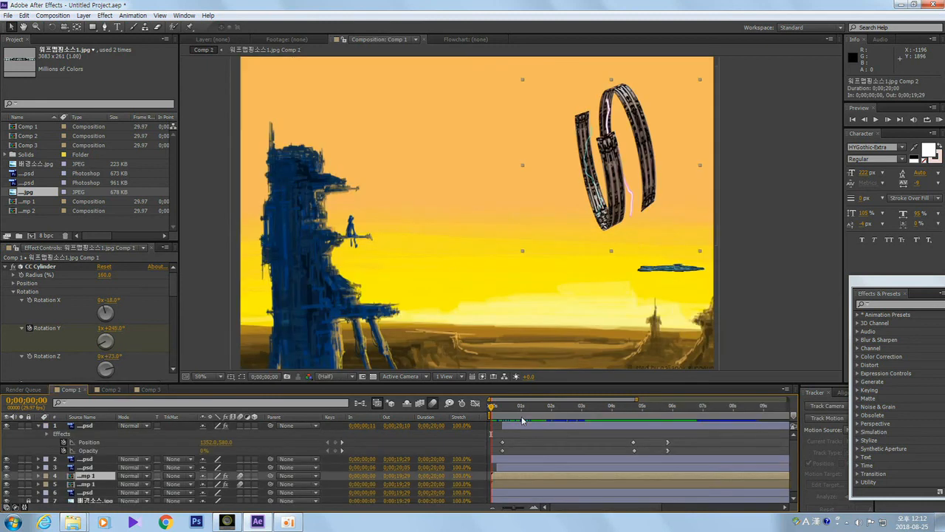
drag(493, 411, 462, 437)
click(148, 391)
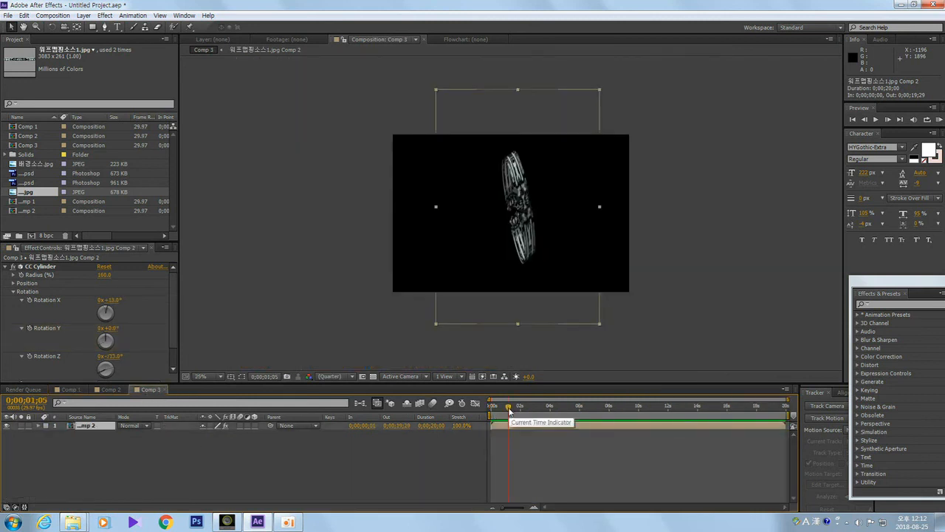
click(117, 391)
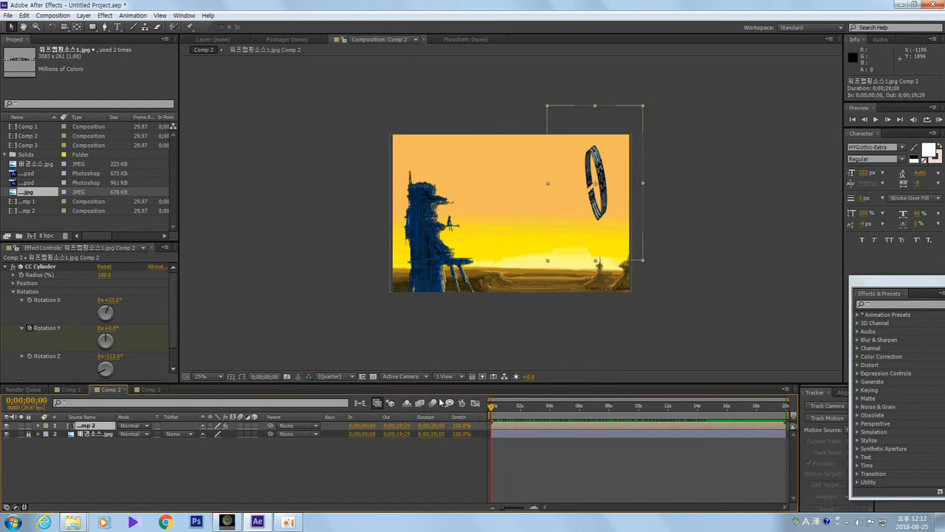
drag(491, 408, 440, 430)
Duplicate the ring layer in Comp 2, offset the copy to position 1536, 442, and play back both rings
key(ctrl+d)
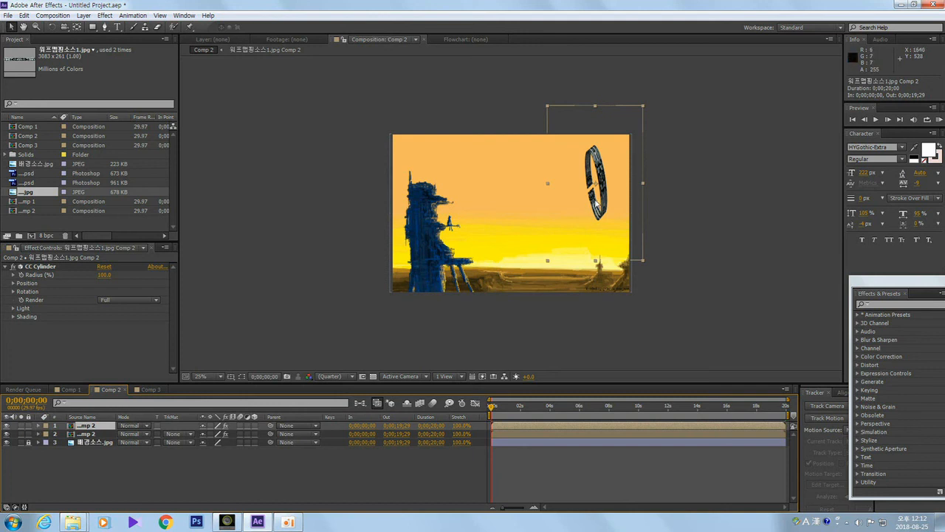
mouse_move(578, 208)
mouse_down()
mouse_move(570, 211)
mouse_move(580, 212)
mouse_up()
drag(581, 207, 581, 207)
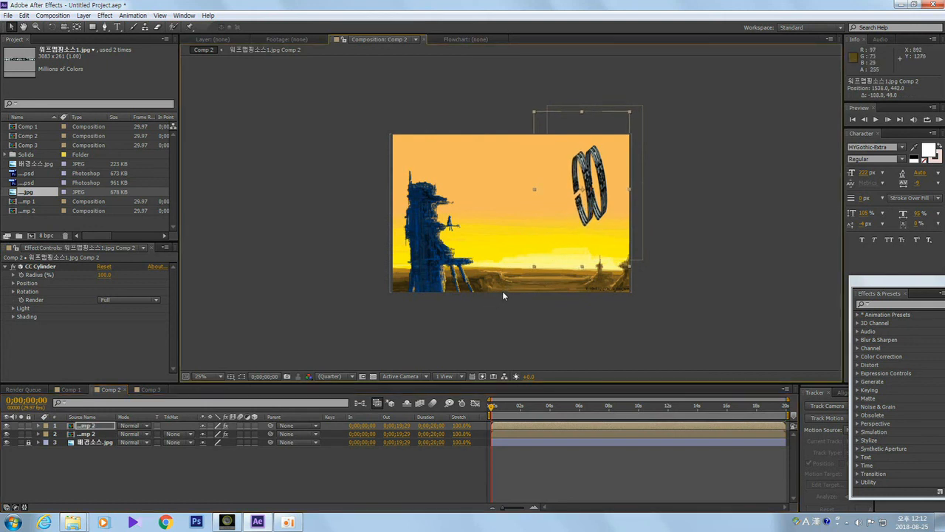
key(space)
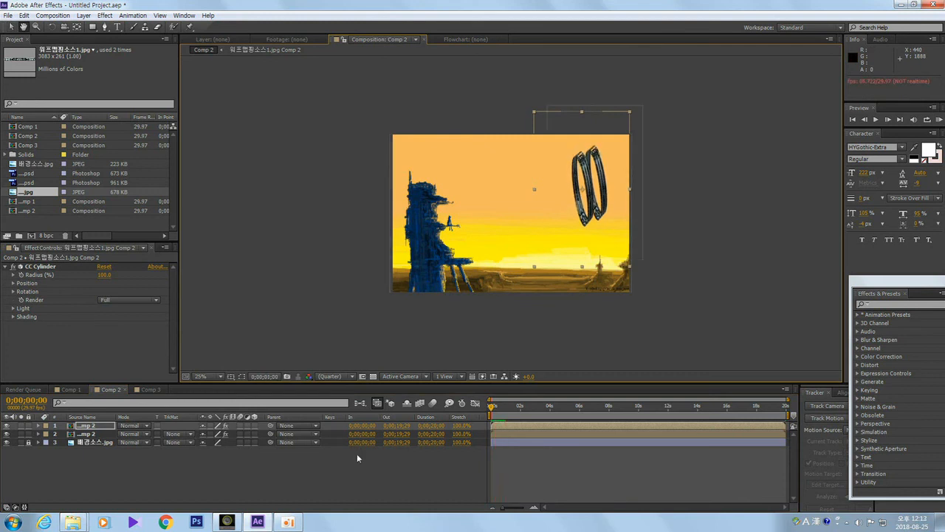
drag(506, 408, 478, 414)
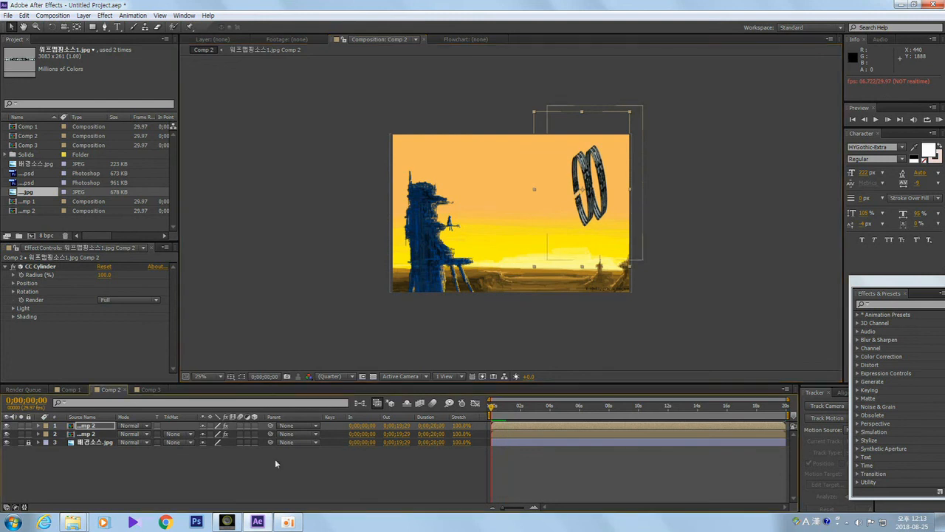
Reveal the duplicated ring's keyframes and replace its CC Cylinder Rotation Y animation with a single 0° keyframe at the first frame
click(77, 485)
click(89, 426)
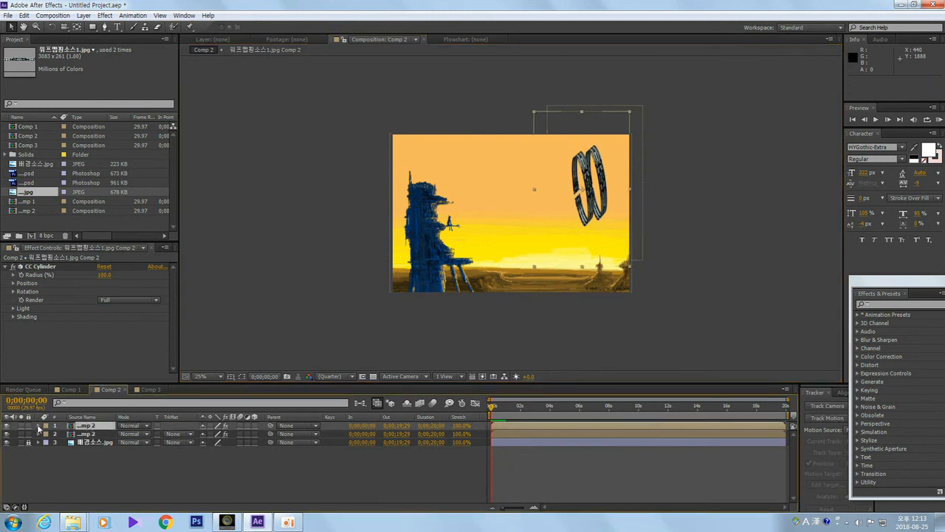
click(45, 426)
drag(290, 384, 287, 329)
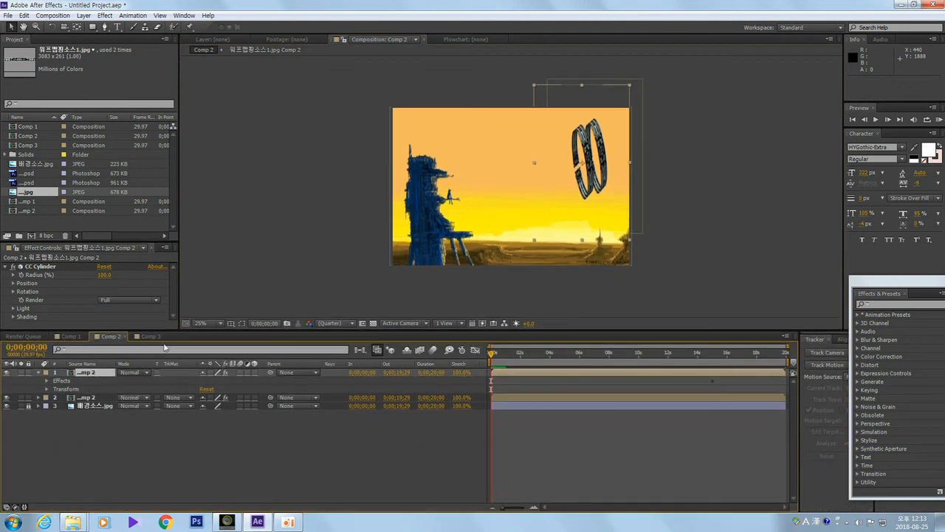
click(82, 446)
click(94, 384)
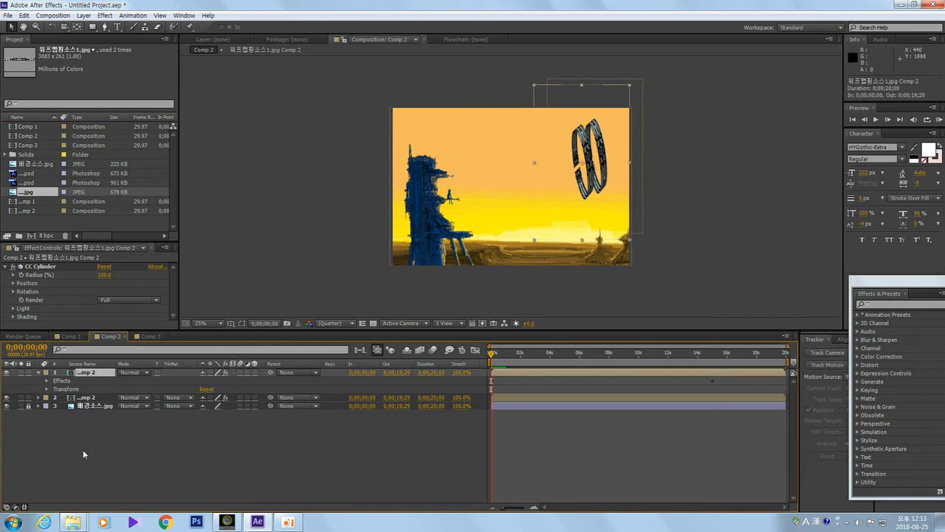
key(u)
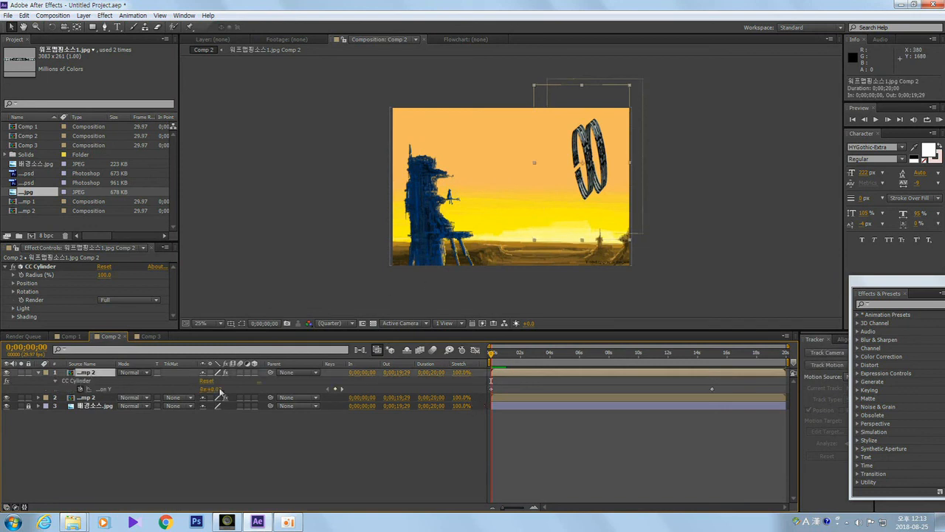
click(82, 389)
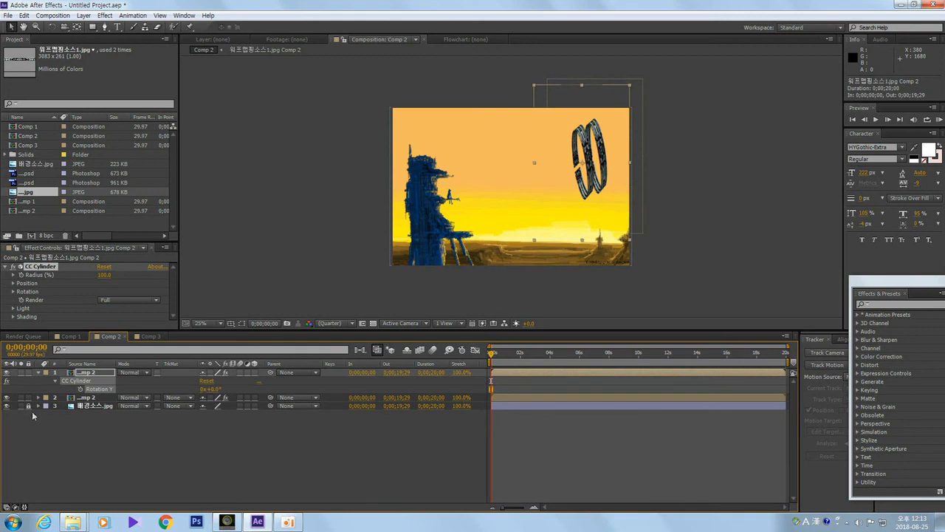
click(80, 389)
Add a Rotation Y keyframe of negative revolutions at 15 seconds so the duplicated ring spins opposite to the original
click(38, 348)
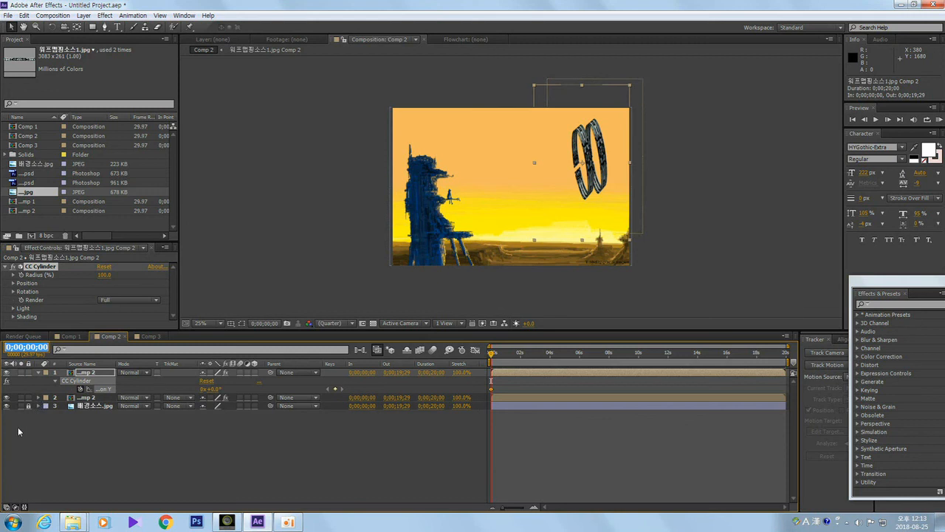
text(15)
key(Return)
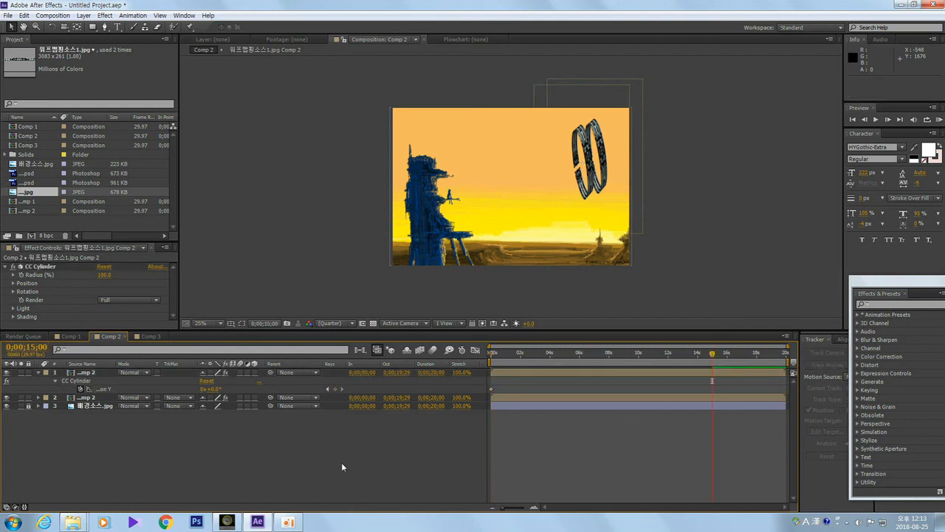
click(204, 388)
key(Return)
Scrub through the two counter-rotating rings in Comp 2 and compare them with the finished animation in Comp 1
drag(713, 353, 580, 376)
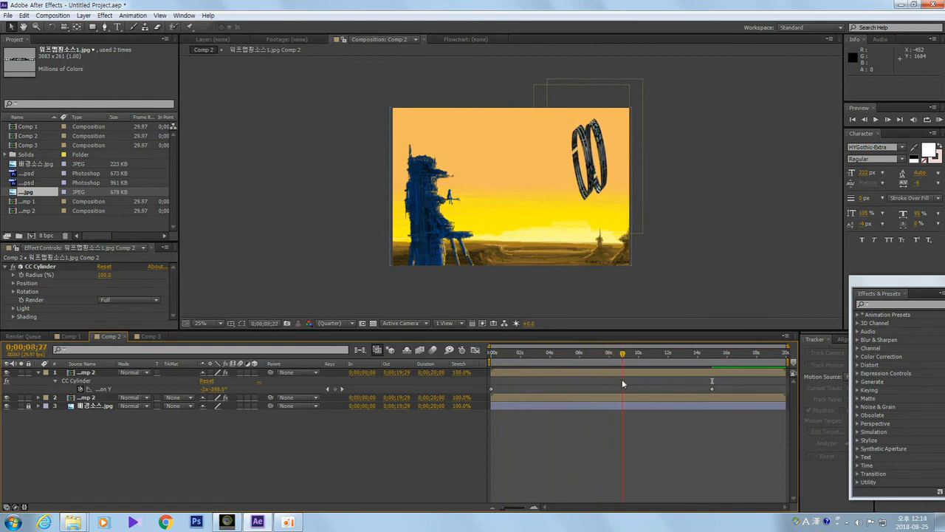
drag(640, 389, 648, 389)
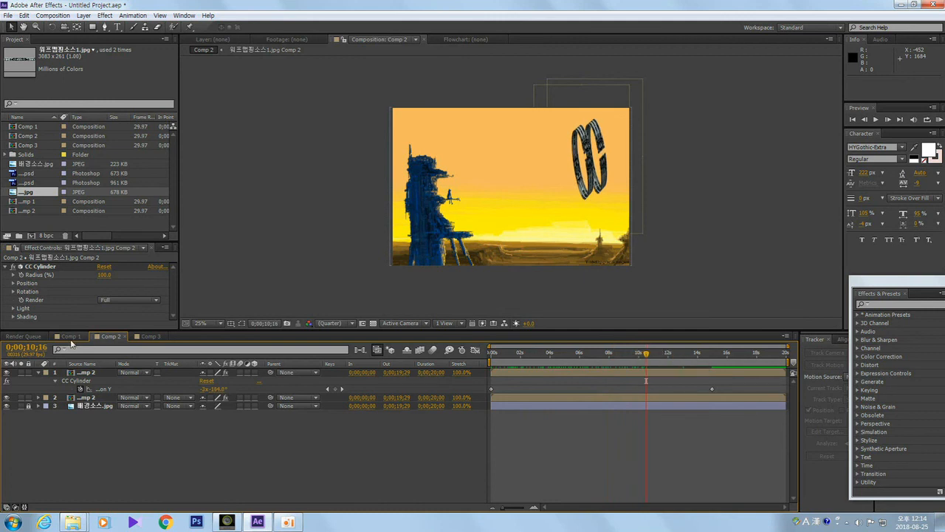
click(83, 336)
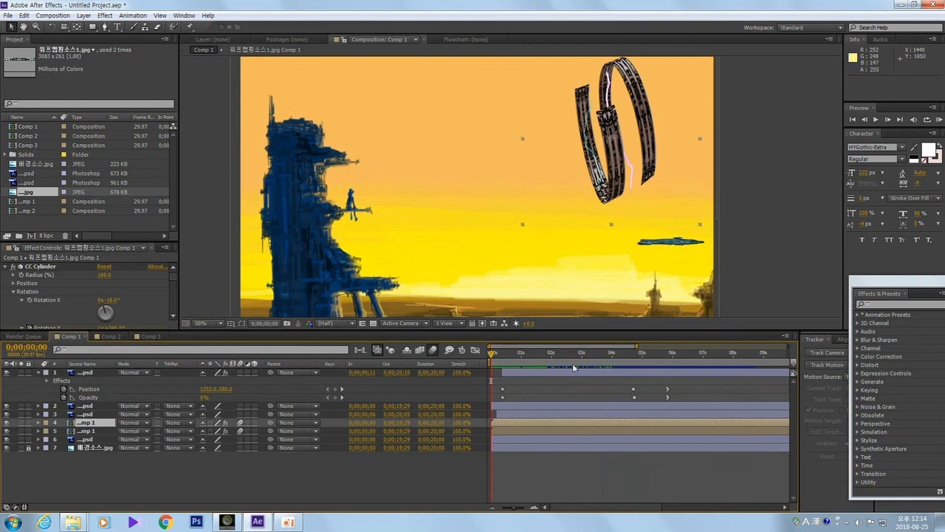
mouse_move(493, 358)
mouse_down()
mouse_move(590, 374)
mouse_move(482, 364)
mouse_up()
click(152, 337)
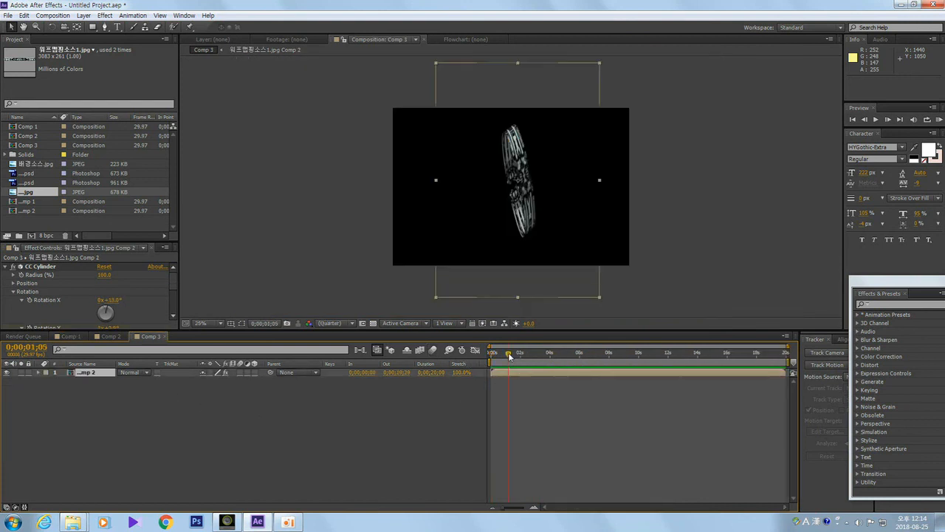
click(111, 337)
Check the counter-rotating rings around 3 seconds in Comp 2 and start a RAM preview of the animation
drag(640, 355, 536, 368)
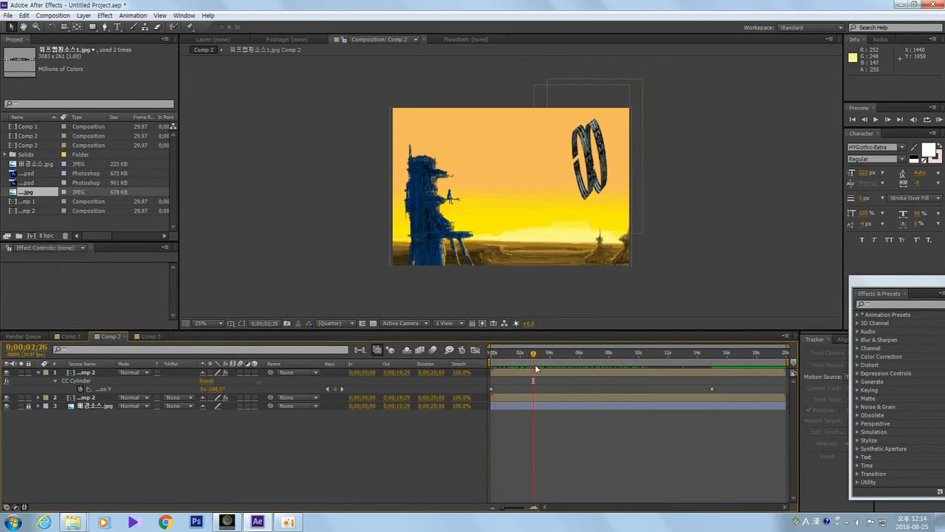
key(period)
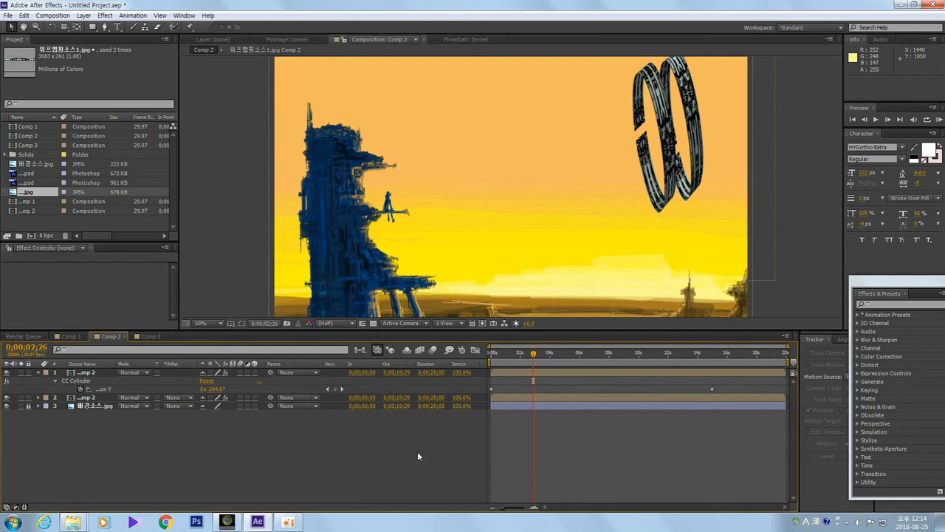
key(KP_0)
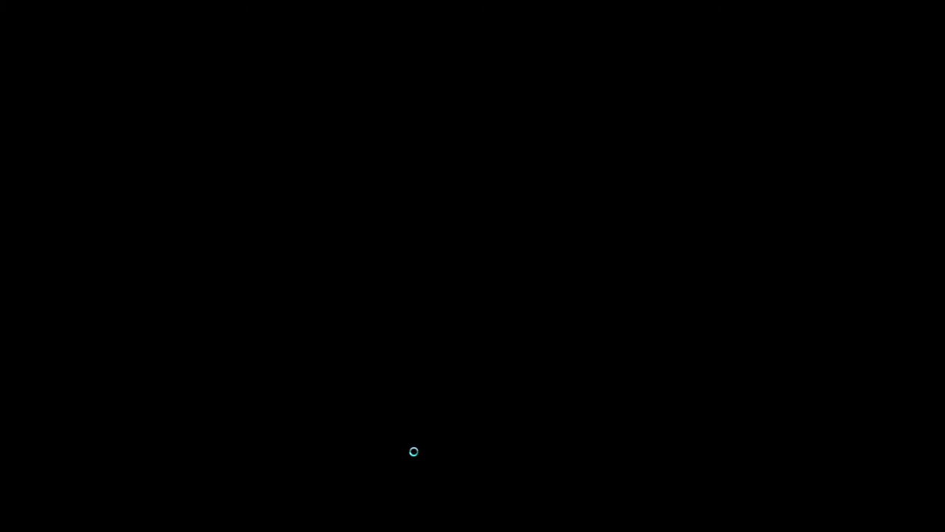